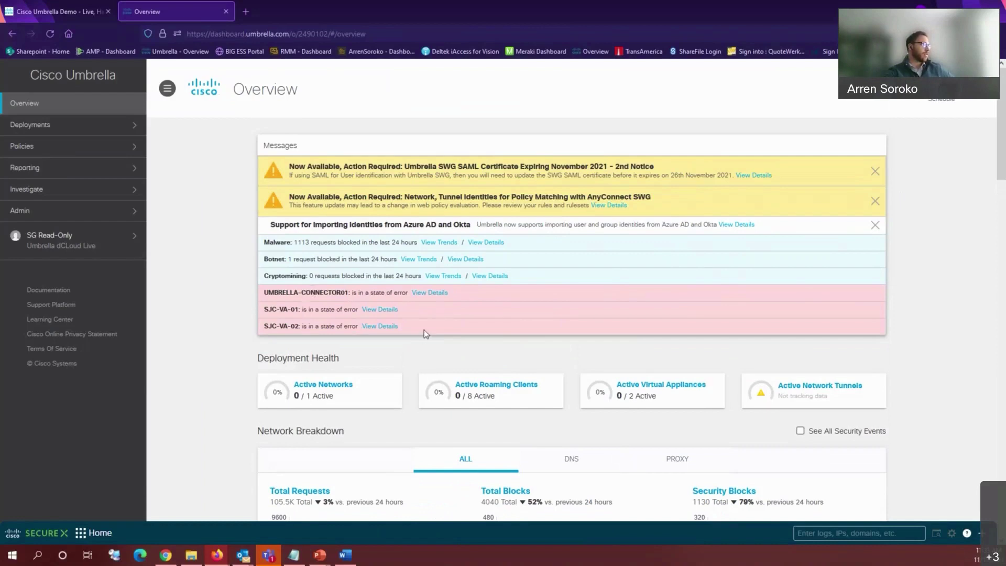
# Review the alert messages, Deployment Health cards and Network Breakdown charts on the Overview page
pyautogui.scroll(-1, 424, 329)
pyautogui.scroll(1, 422, 329)
pyautogui.scroll(-3, 402, 274)
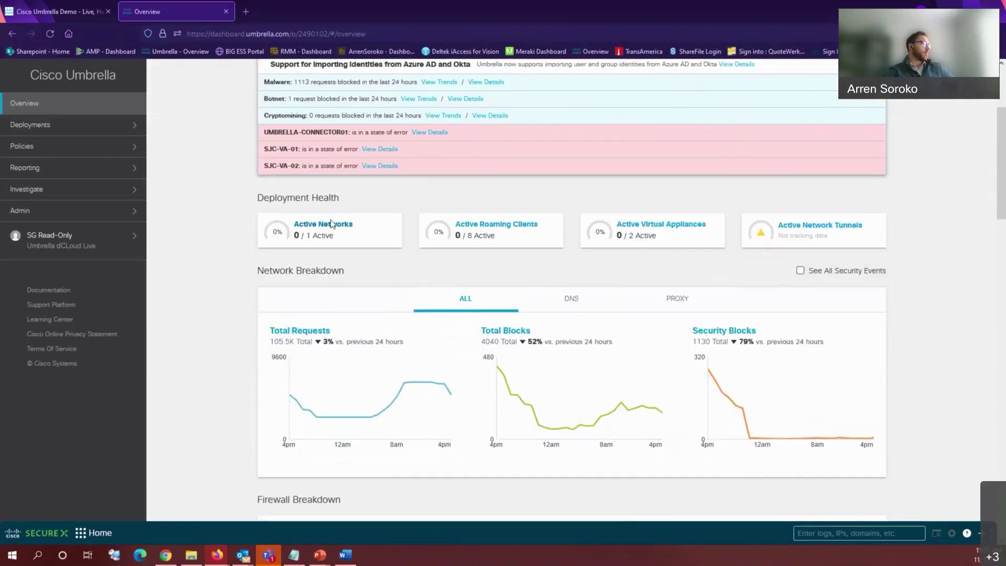
pyautogui.scroll(-1, 345, 192)
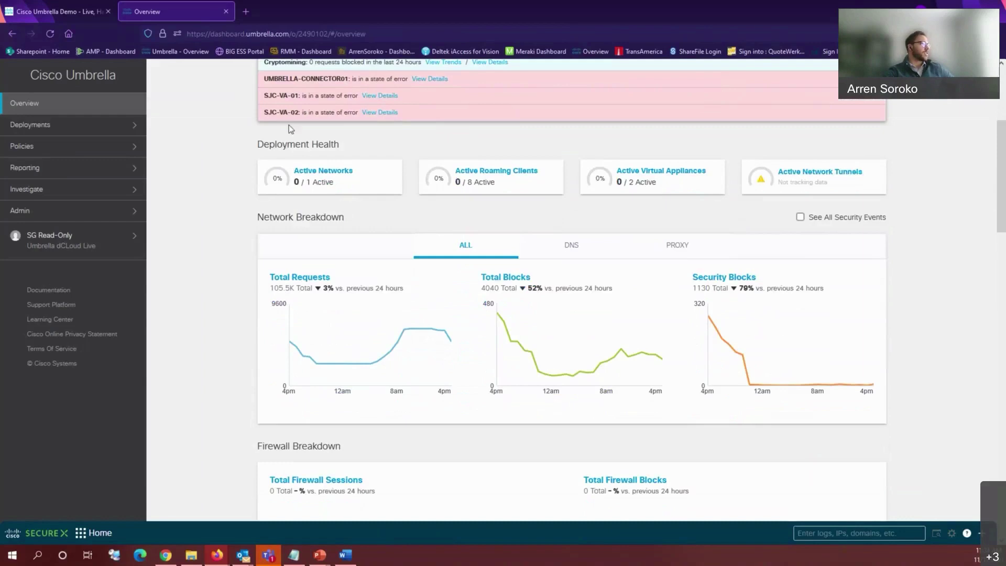
pyautogui.moveTo(231, 131)
pyautogui.mouseDown()
pyautogui.moveTo(398, 162)
pyautogui.moveTo(680, 170)
pyautogui.moveTo(900, 191)
pyautogui.mouseUp()
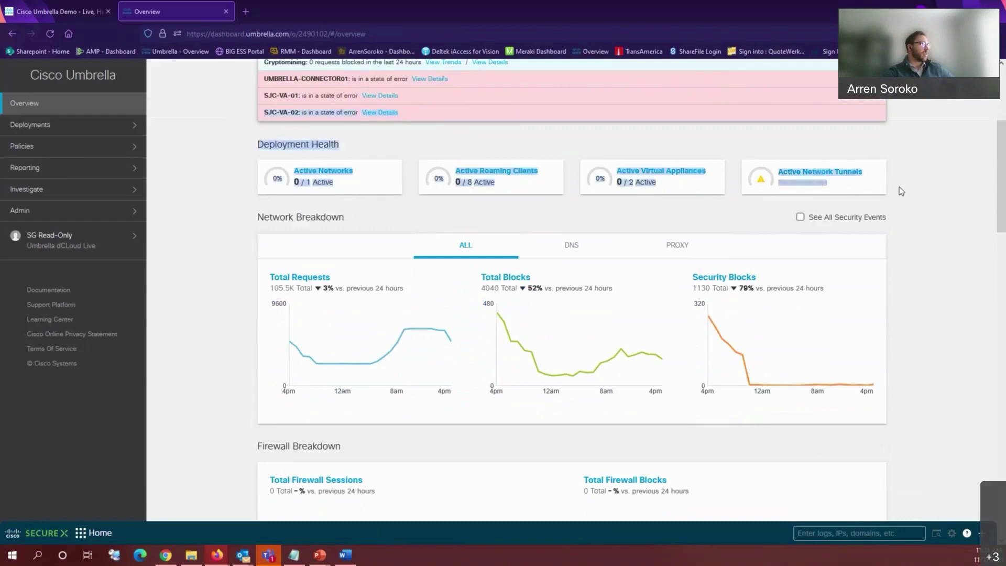
pyautogui.click(897, 191)
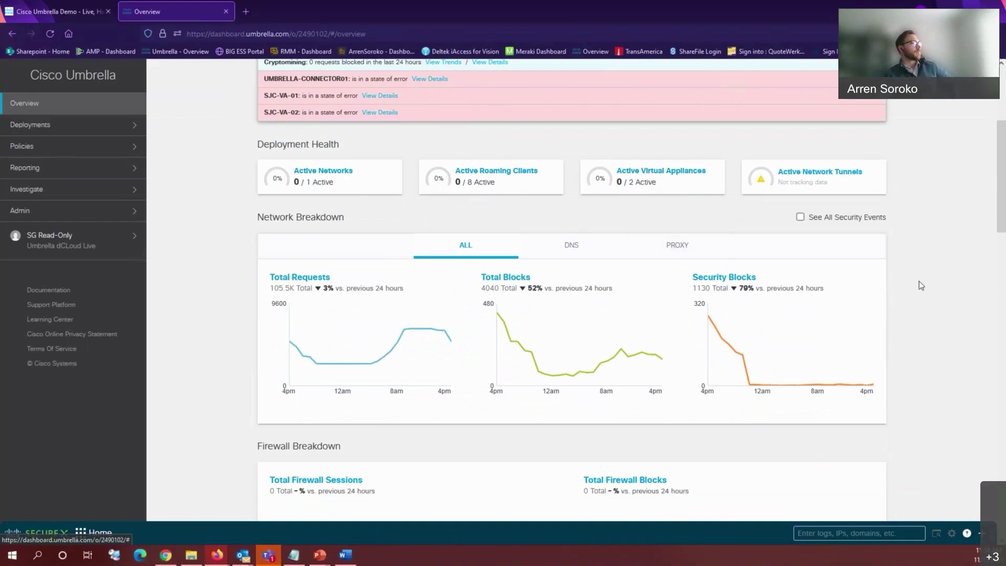
pyautogui.scroll(-1, 928, 296)
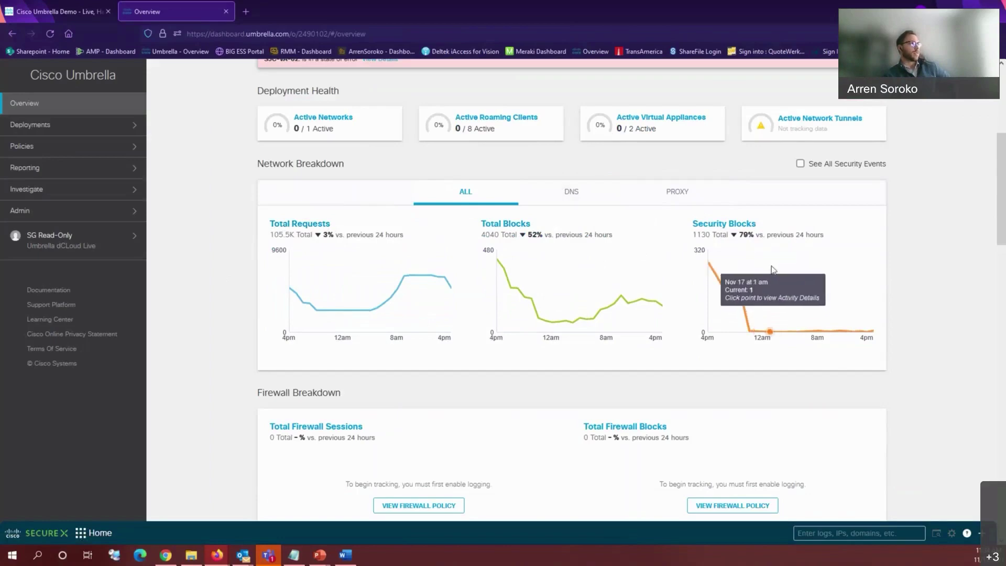
pyautogui.scroll(5, 696, 240)
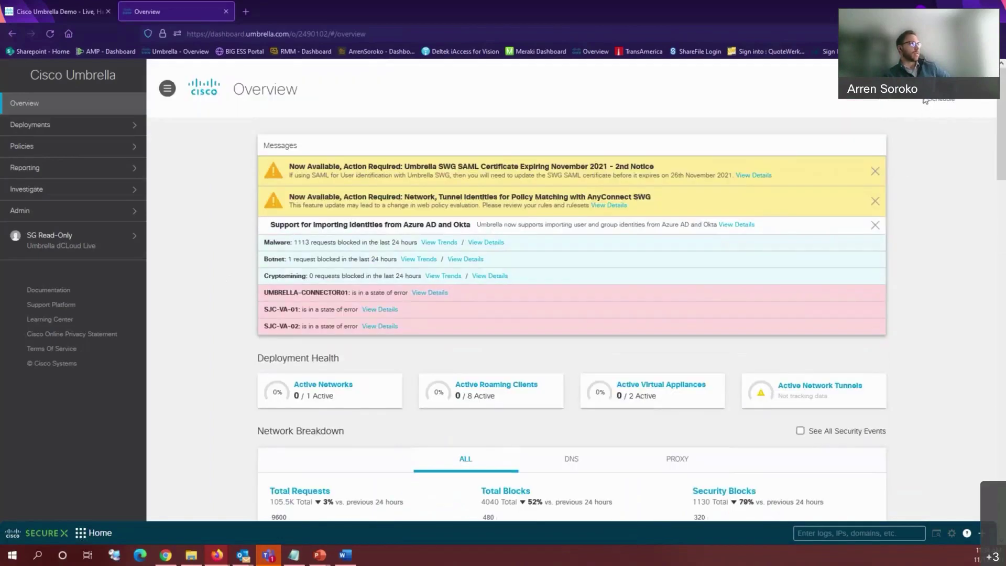
# Compare the Network Breakdown charts for DNS and proxy traffic, then show all traffic again
pyautogui.scroll(-3, 622, 235)
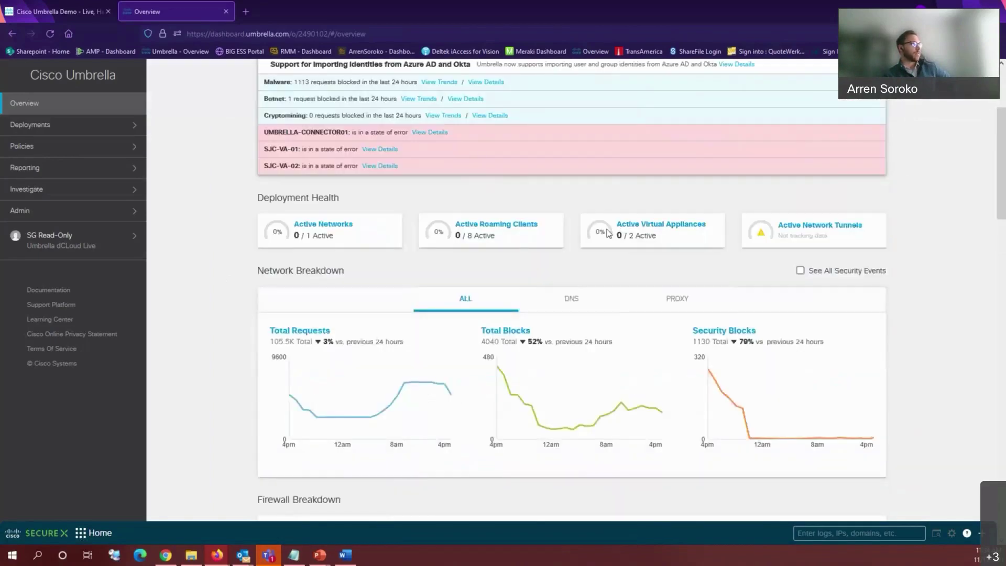
pyautogui.scroll(-2, 607, 233)
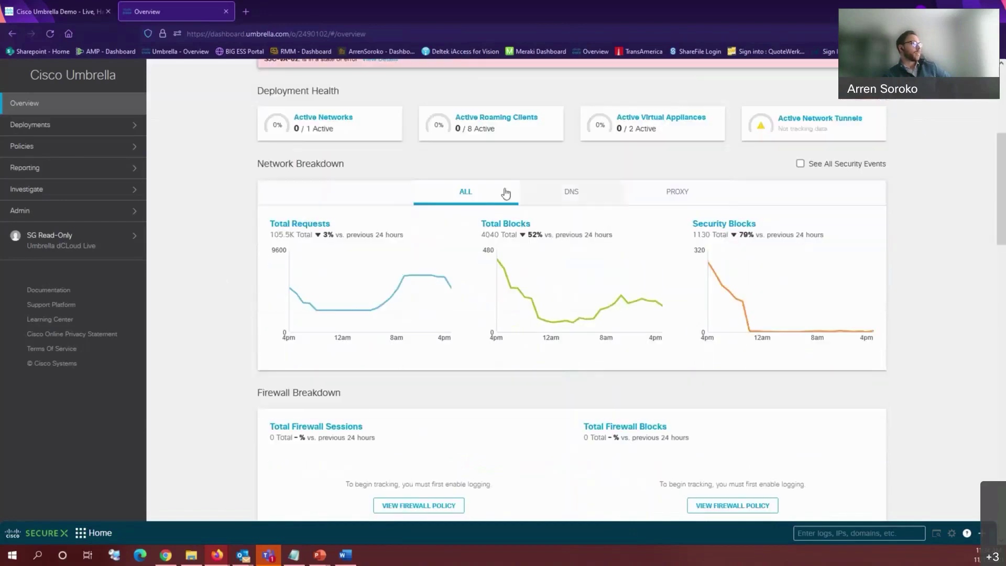
pyautogui.click(587, 197)
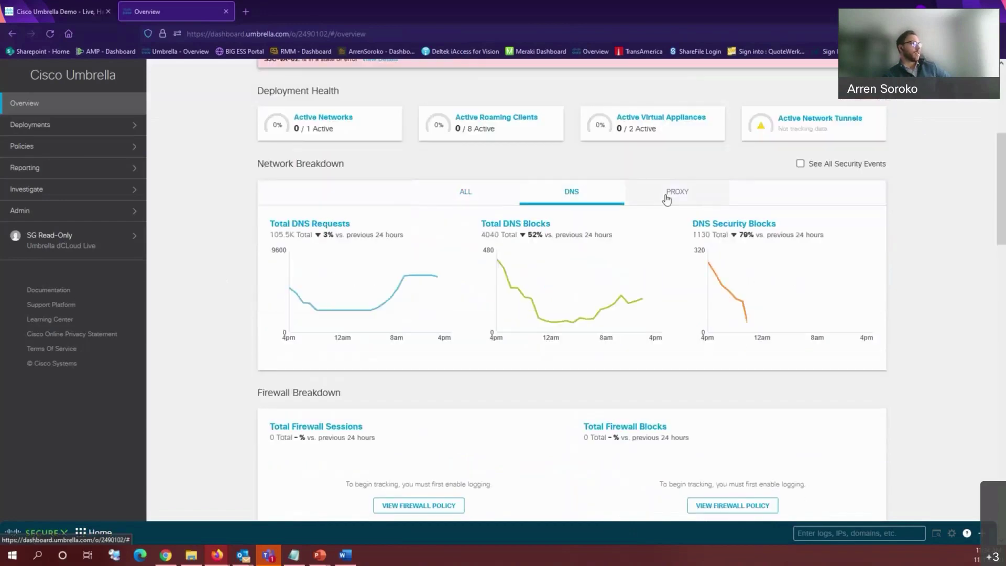
pyautogui.click(672, 195)
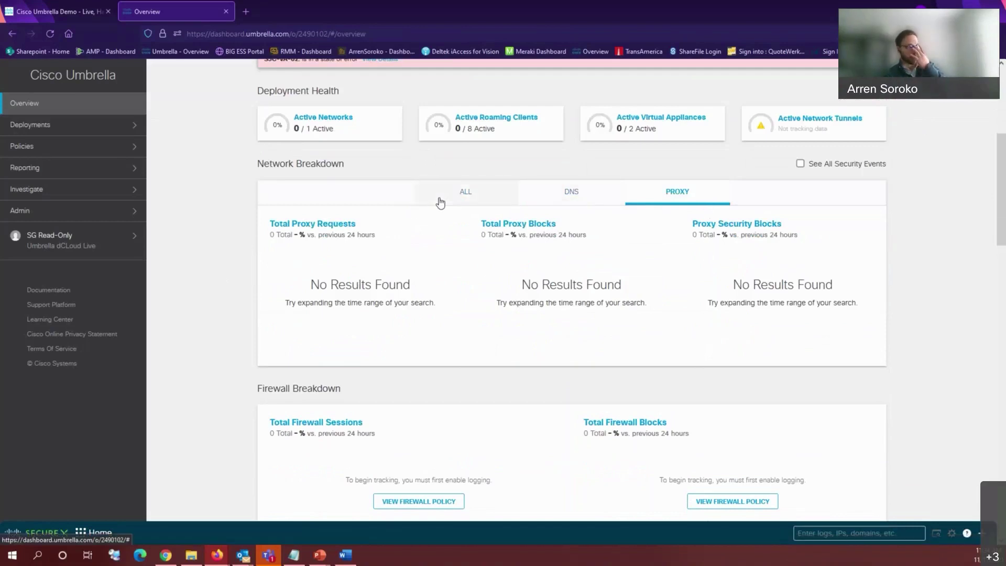
pyautogui.click(592, 198)
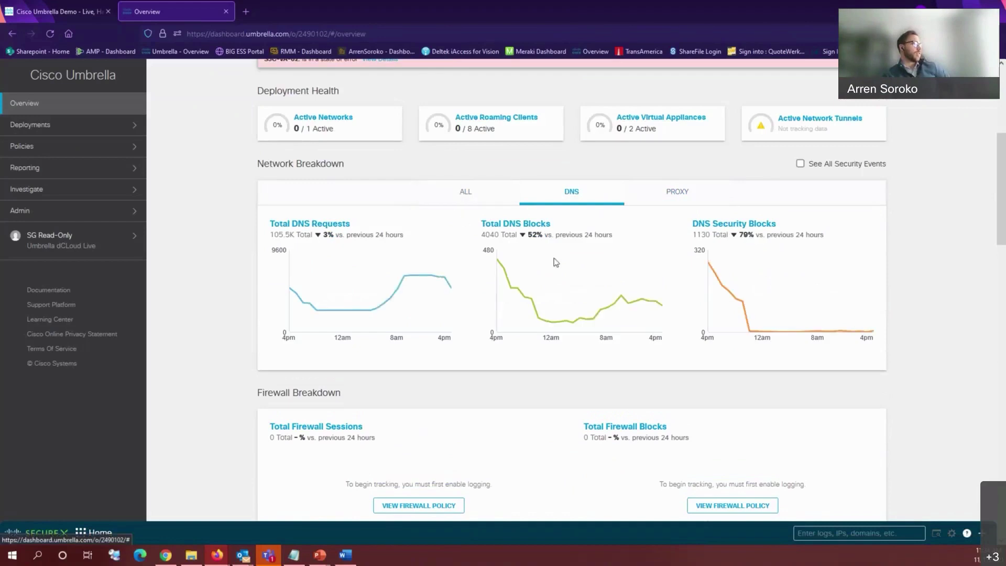
pyautogui.click(473, 199)
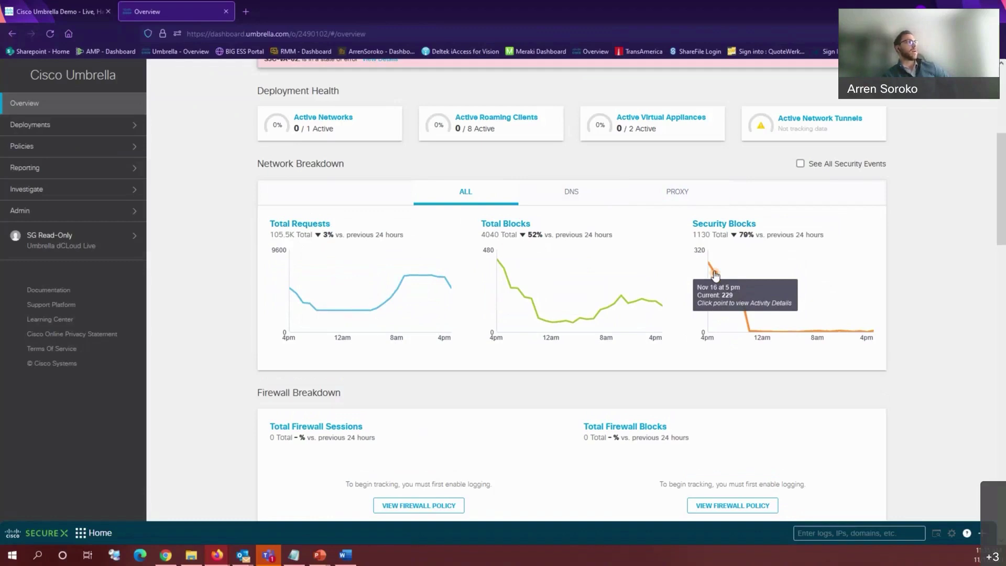
# Open the activity details for the Nov 16 5 pm point of the Security Blocks chart and check the time range covered
pyautogui.click(716, 275)
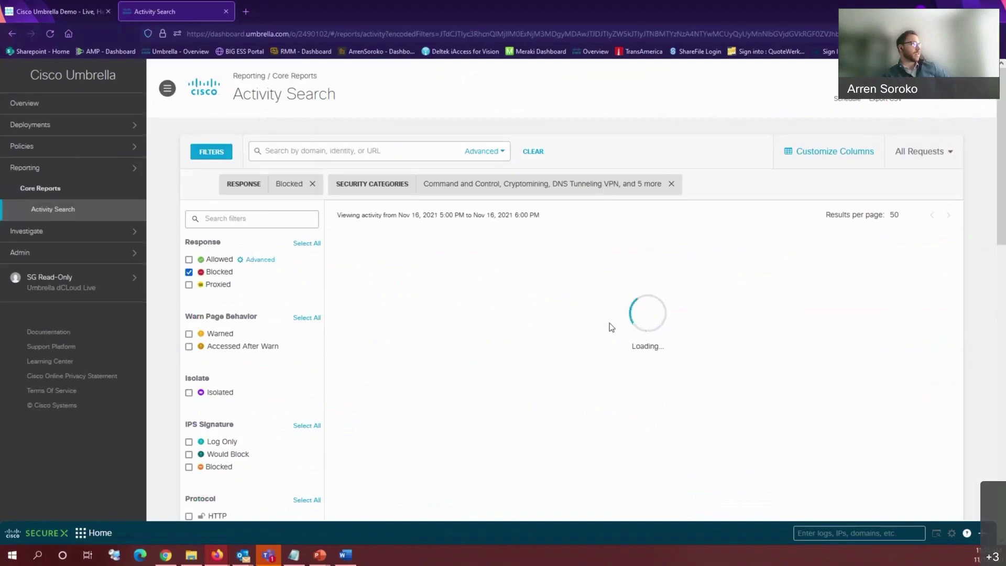
pyautogui.scroll(-3, 580, 292)
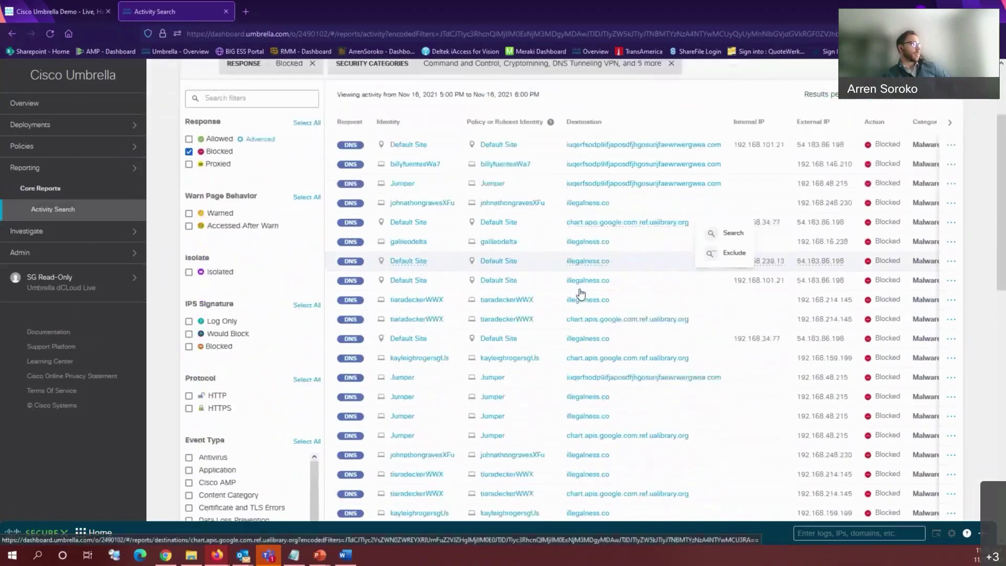
pyautogui.scroll(-4, 579, 292)
pyautogui.scroll(7, 613, 262)
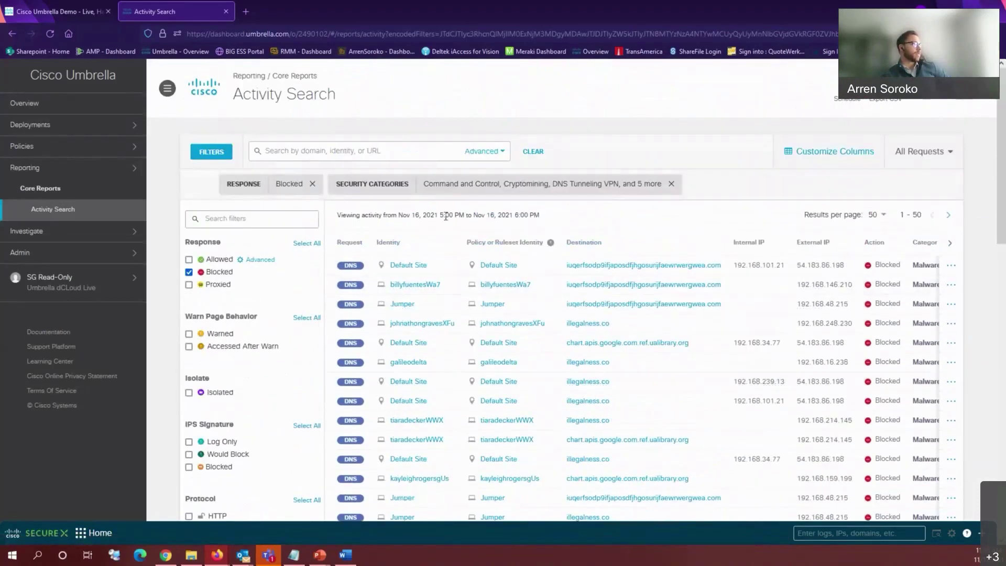
pyautogui.moveTo(438, 216); pyautogui.dragTo(580, 217)
pyautogui.click(581, 217)
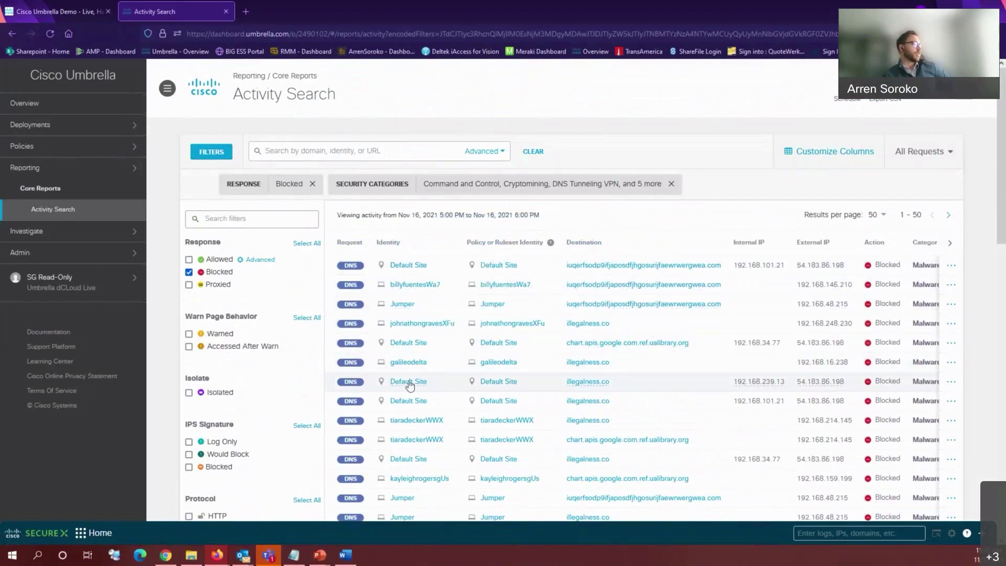
# Examine the identities, destinations, IP addresses and actions of the blocked requests in the activity list
pyautogui.moveTo(430, 325)
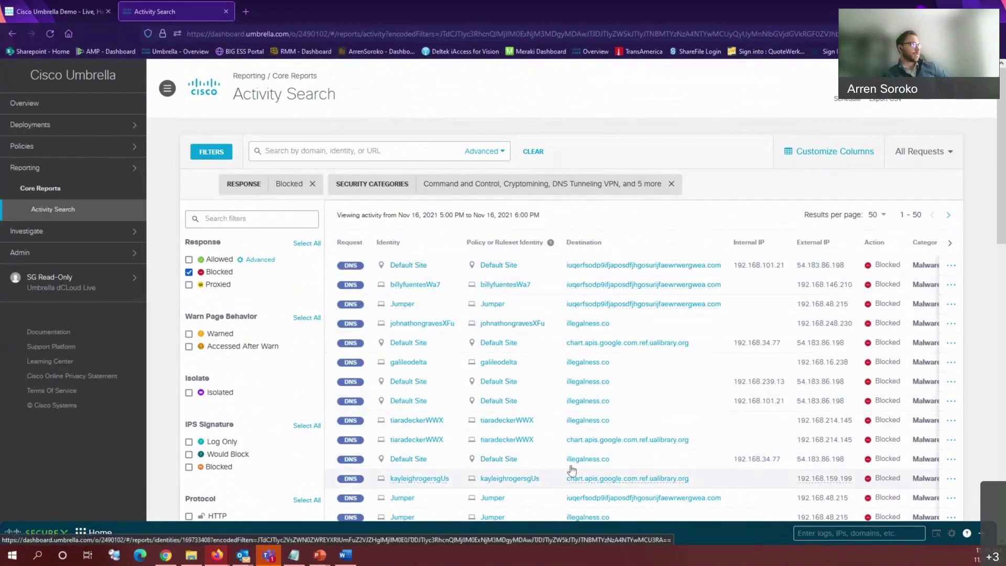
pyautogui.moveTo(655, 265)
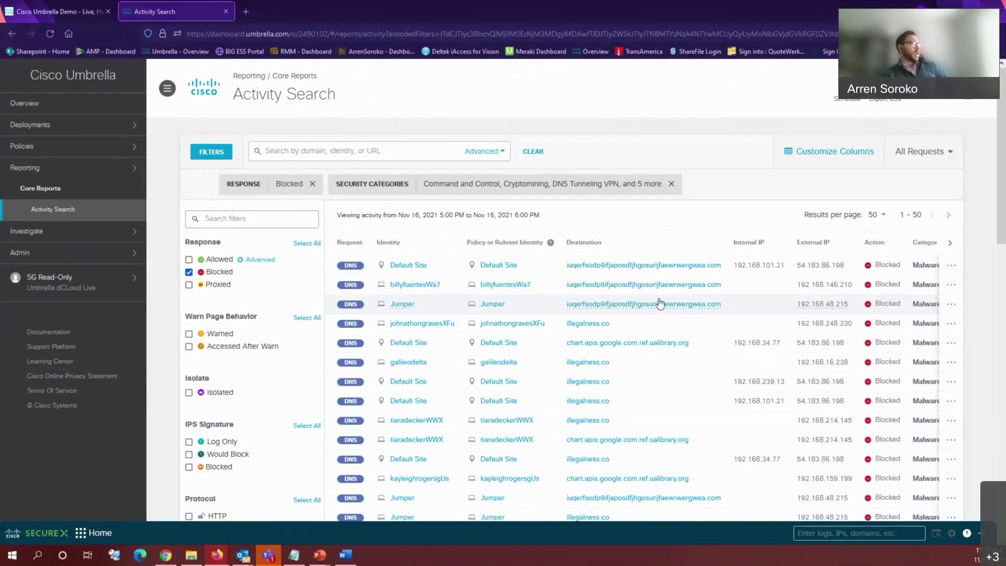
pyautogui.moveTo(691, 309)
pyautogui.scroll(-1, 803, 278)
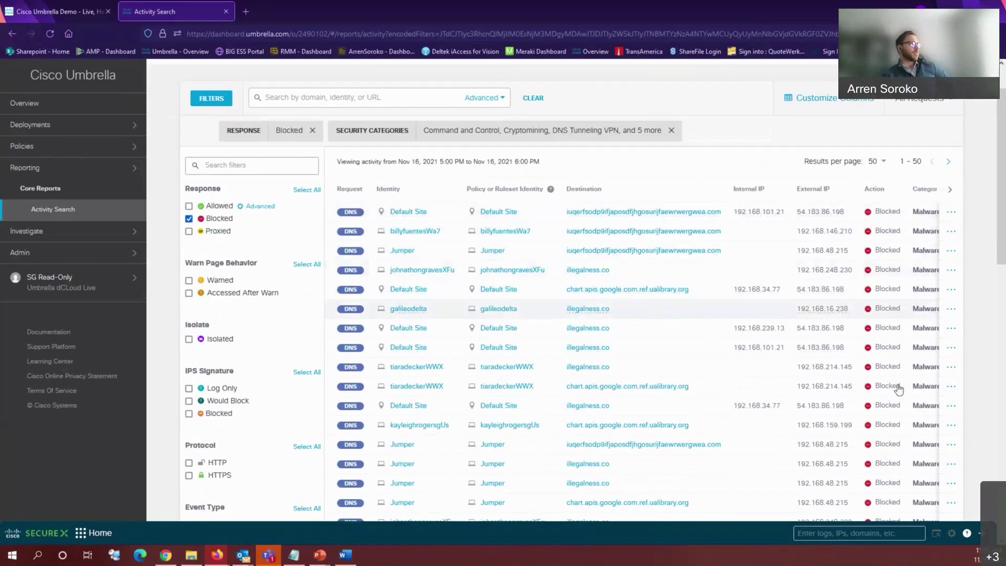
pyautogui.scroll(-2, 896, 426)
pyautogui.scroll(-3, 890, 440)
pyautogui.scroll(6, 885, 418)
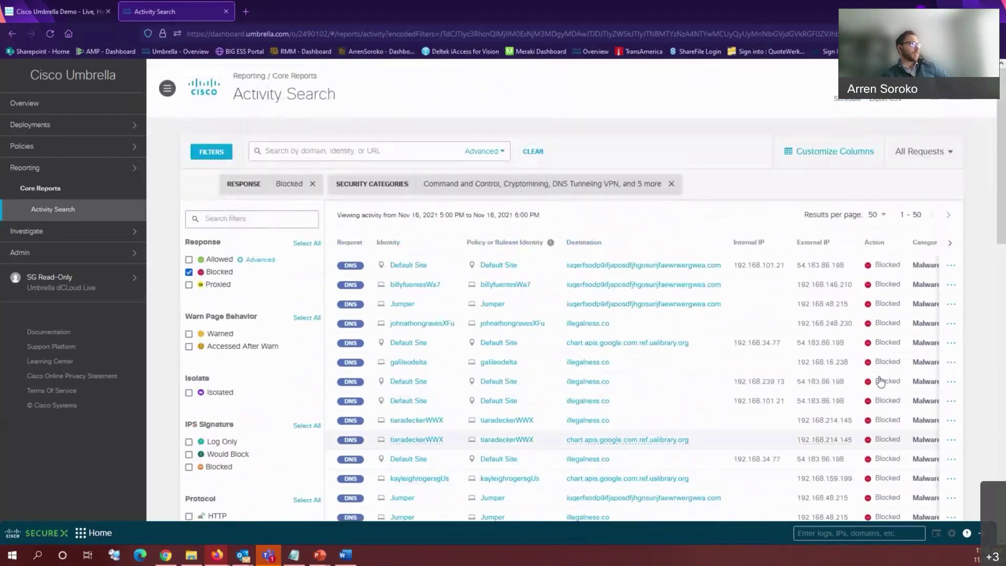
pyautogui.scroll(-2, 704, 296)
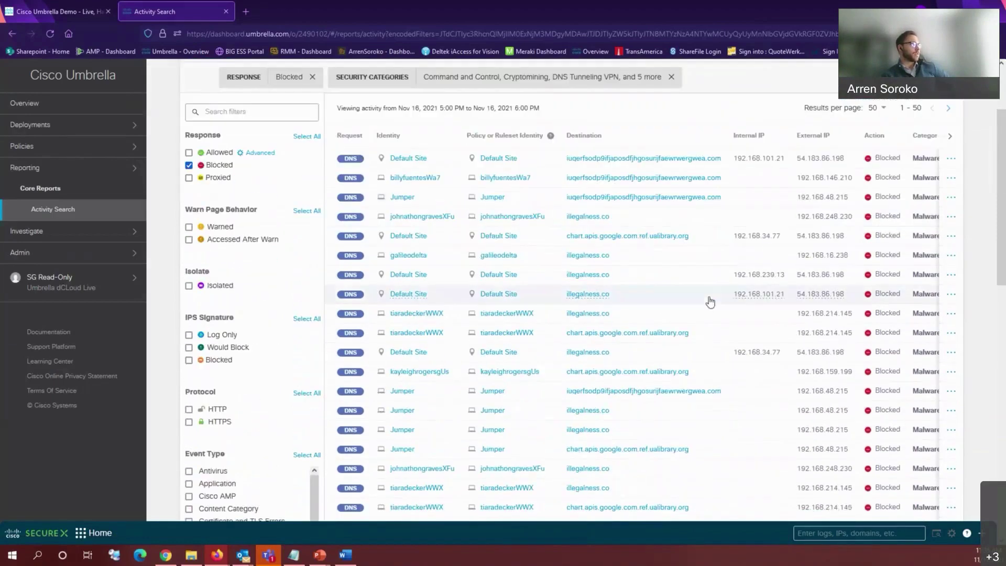
pyautogui.scroll(-1, 706, 312)
pyautogui.scroll(-12, 708, 330)
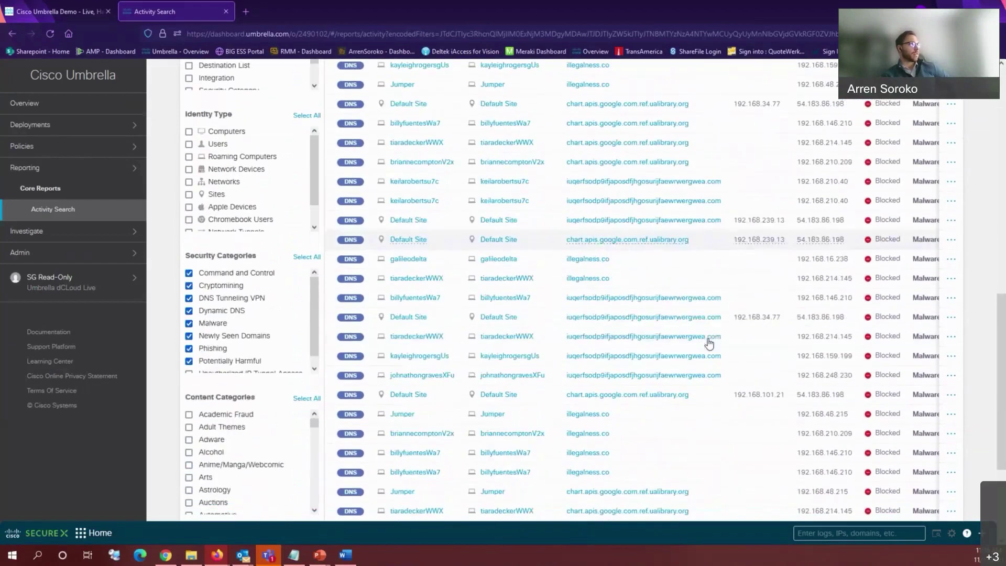
# Inspect the Categories column for the blocked requests, then bring the list back to its first columns and rows
pyautogui.moveTo(587, 464); pyautogui.dragTo(743, 475)
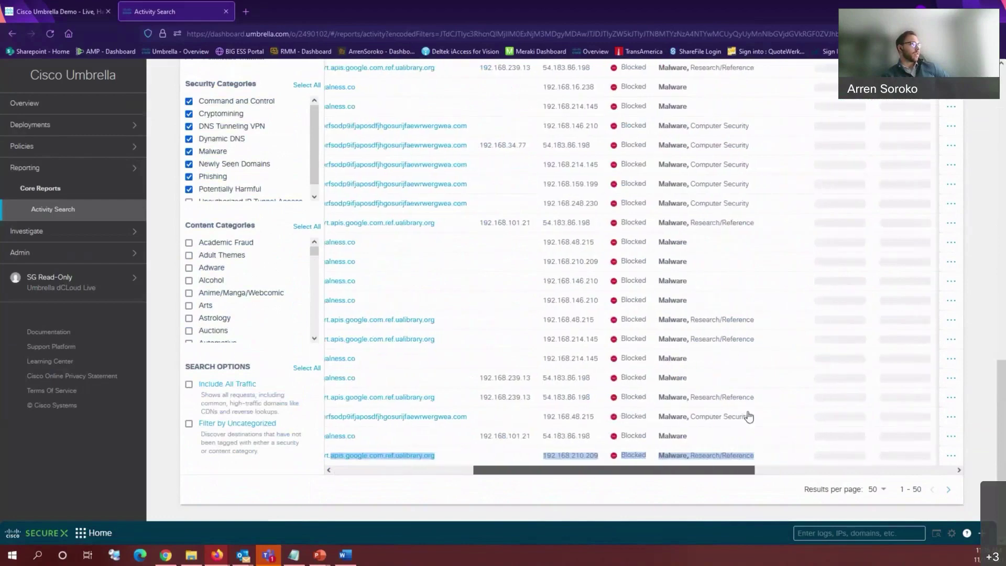
pyautogui.scroll(15, 748, 413)
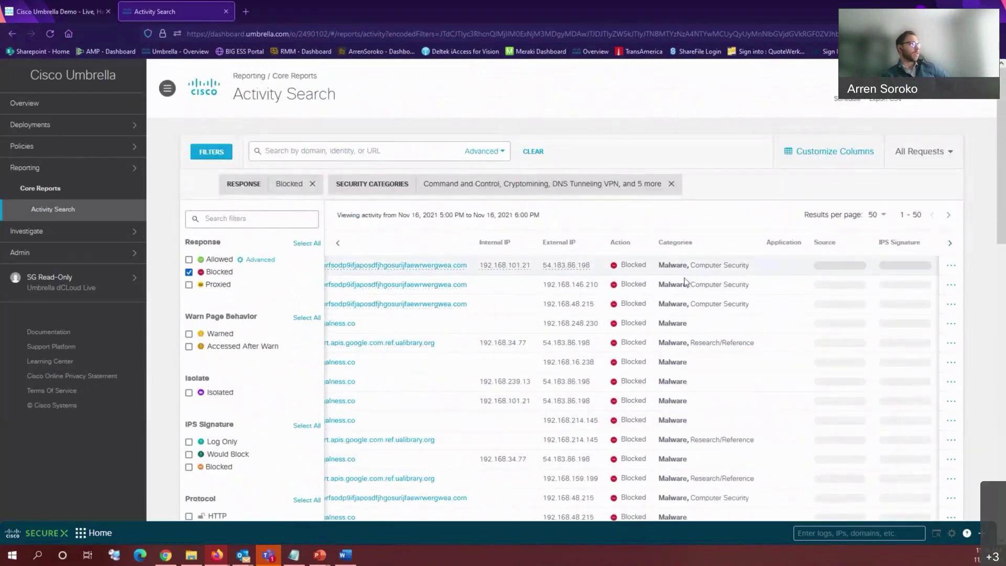
pyautogui.scroll(-9, 684, 282)
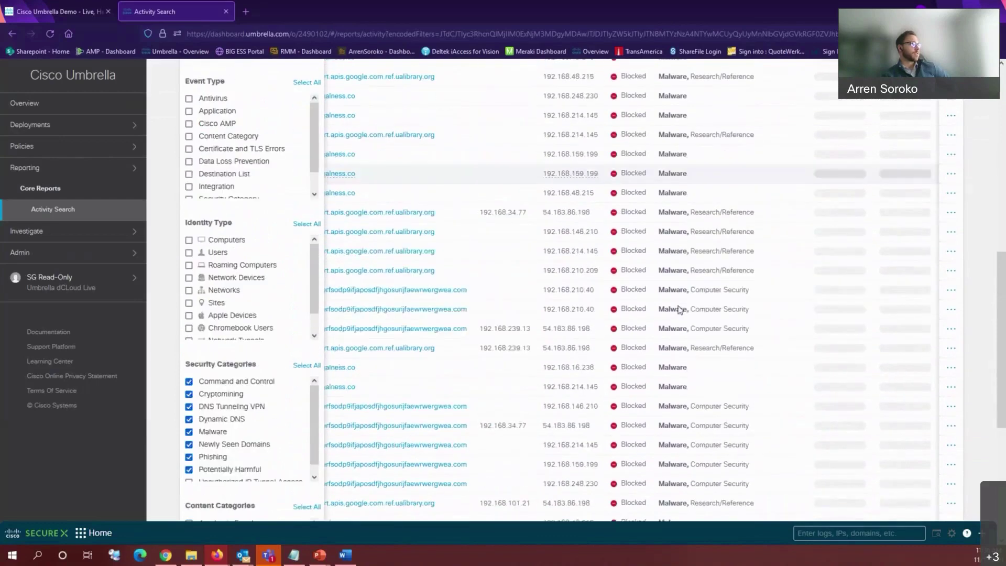
pyautogui.scroll(-5, 680, 309)
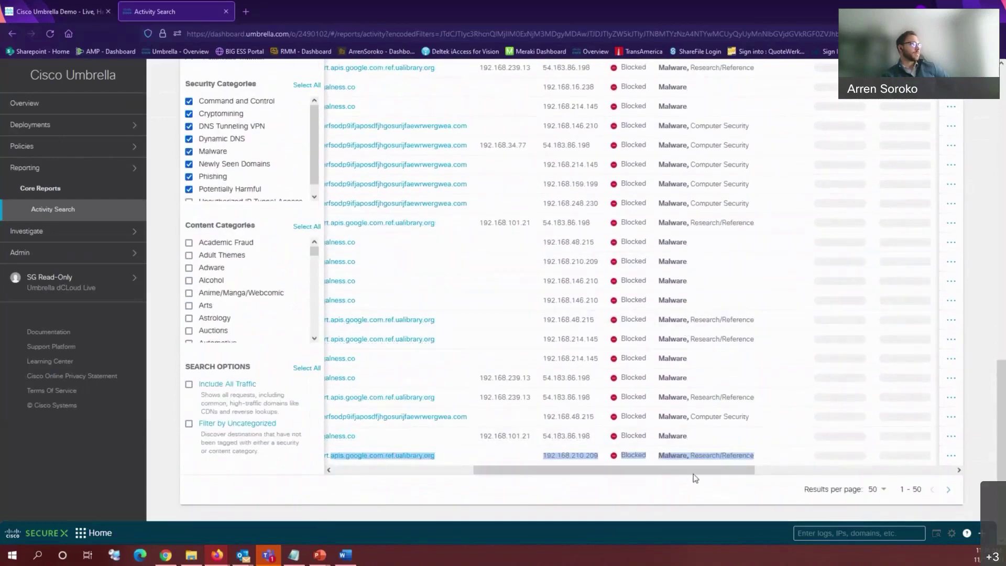
pyautogui.hscroll(-5, 677, 478)
pyautogui.scroll(12, 545, 471)
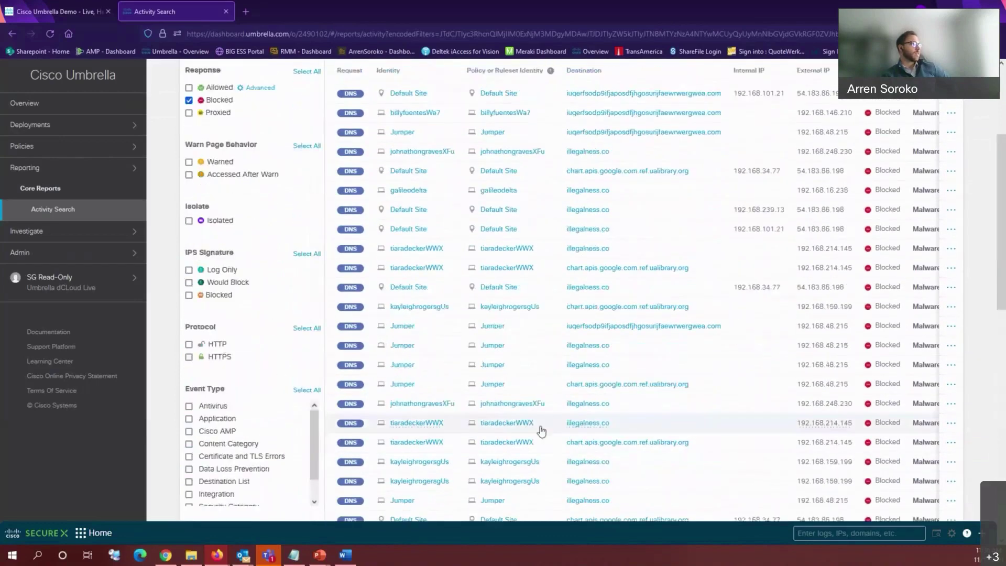
pyautogui.scroll(3, 544, 424)
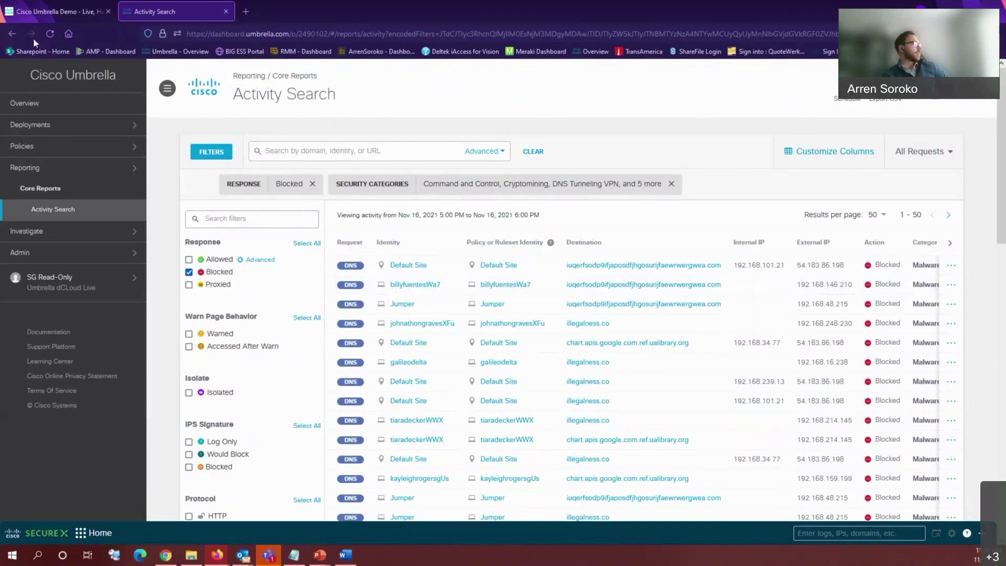
# Return to the Overview page and review its Firewall Breakdown, IPS Breakdown and Security Blocks chart
pyautogui.click(13, 34)
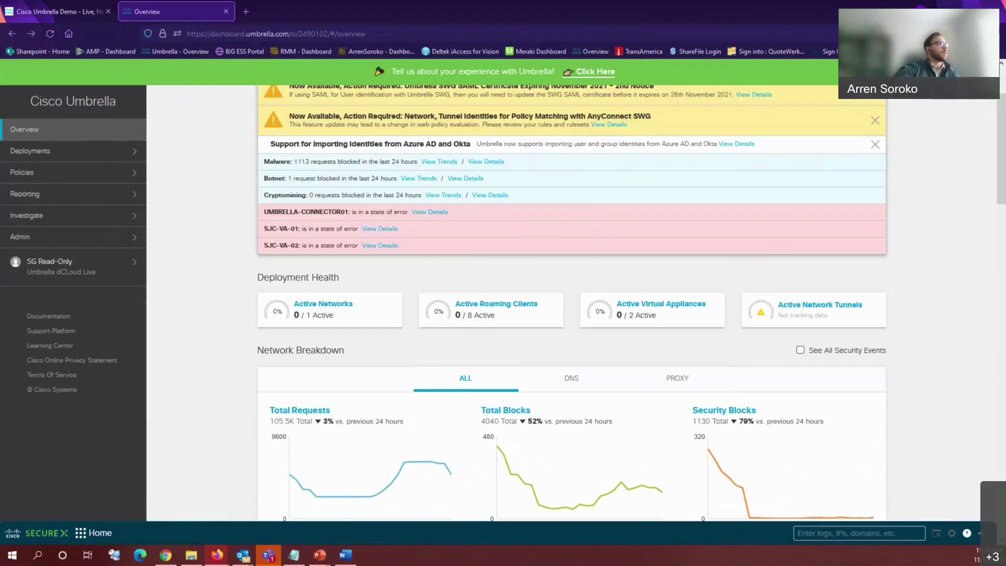
pyautogui.scroll(-6, 840, 270)
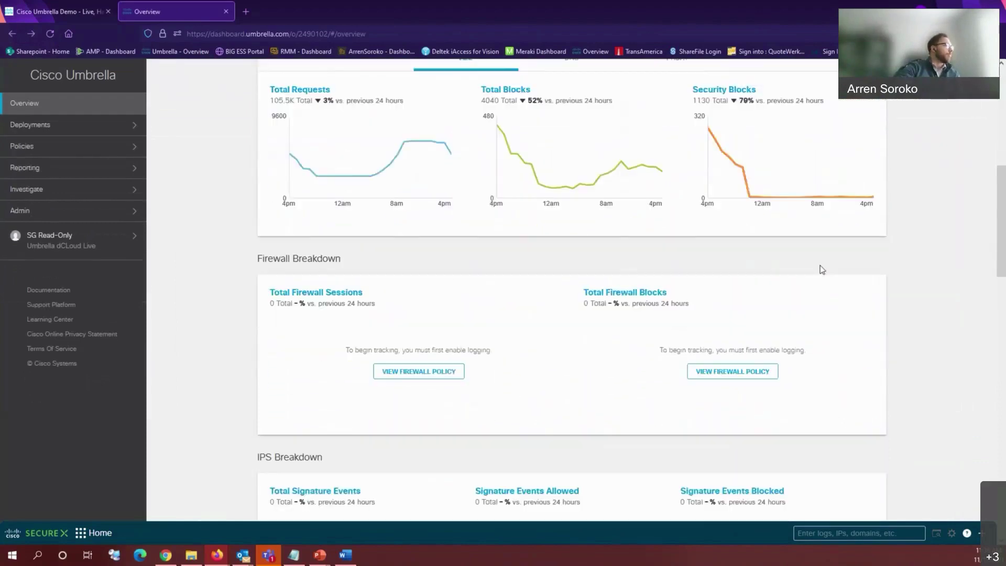
pyautogui.scroll(-2, 821, 268)
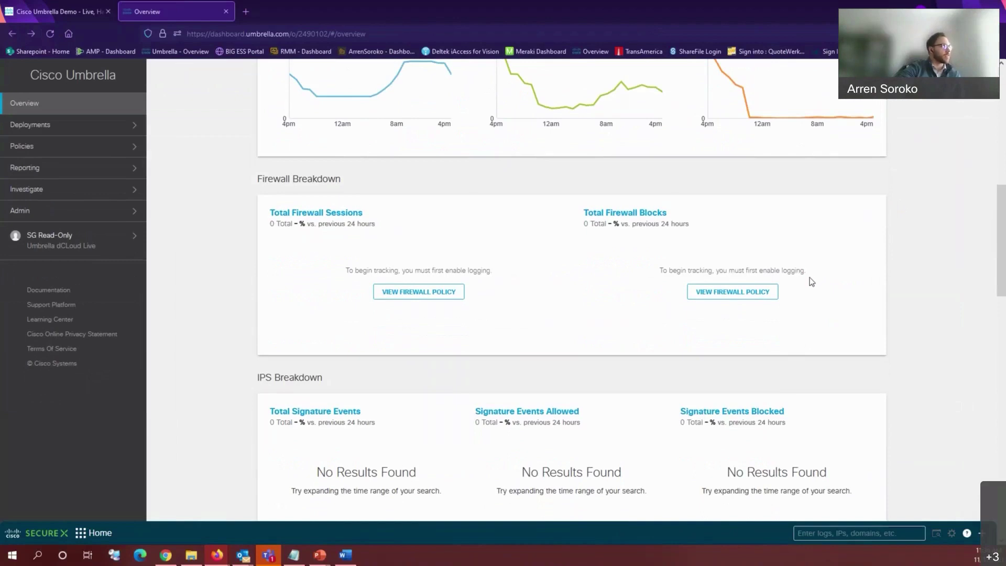
pyautogui.scroll(-2, 809, 278)
pyautogui.moveTo(259, 76); pyautogui.dragTo(886, 408)
pyautogui.click(925, 391)
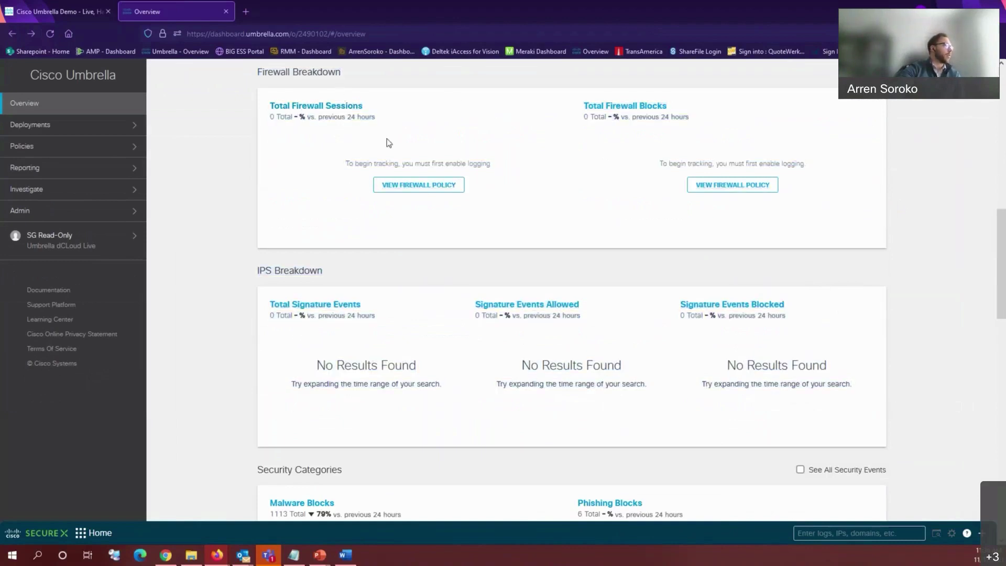
pyautogui.scroll(5, 388, 143)
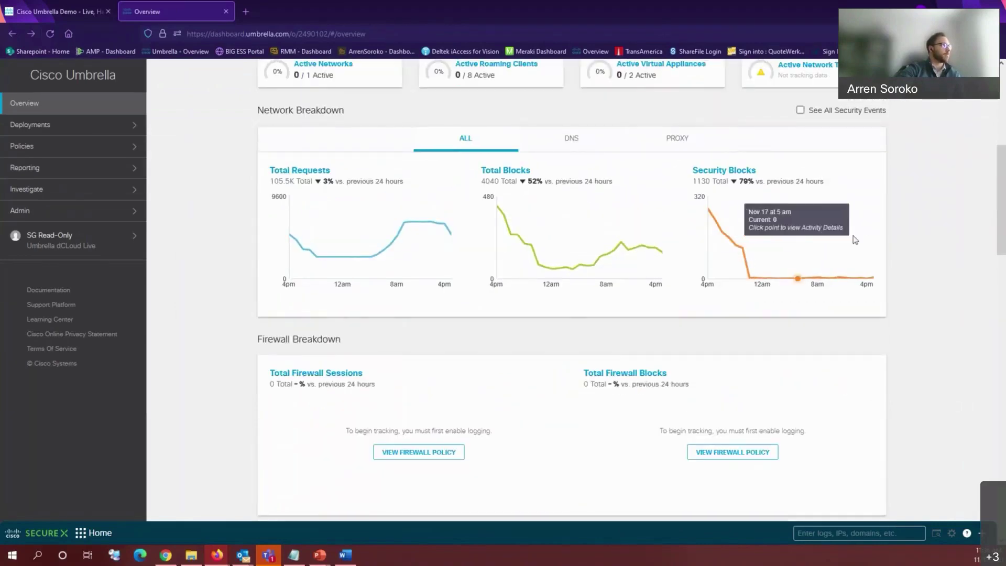
# Open the activity details for the Nov 16 7 pm point of the Phishing Blocks chart under Security Categories
pyautogui.scroll(-8, 928, 268)
pyautogui.scroll(-4, 928, 268)
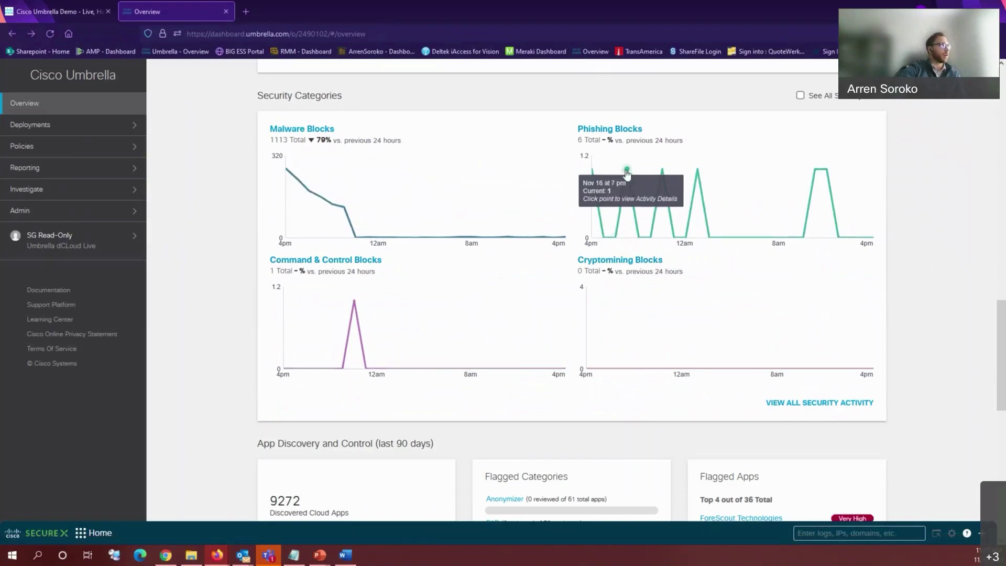
pyautogui.click(626, 170)
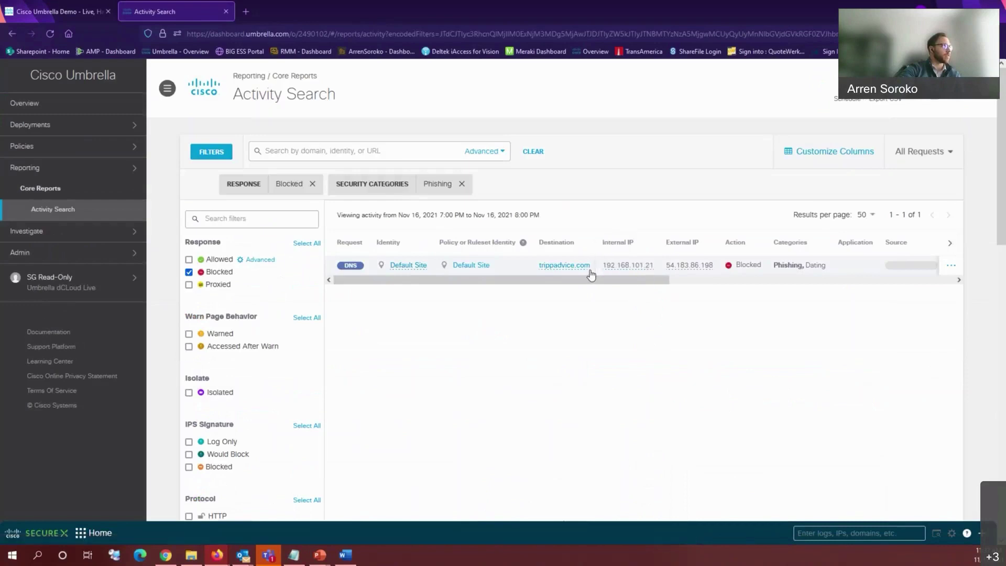
# Return from Activity Search to the Overview page and find its App Discovery and Control section
pyautogui.moveTo(557, 273)
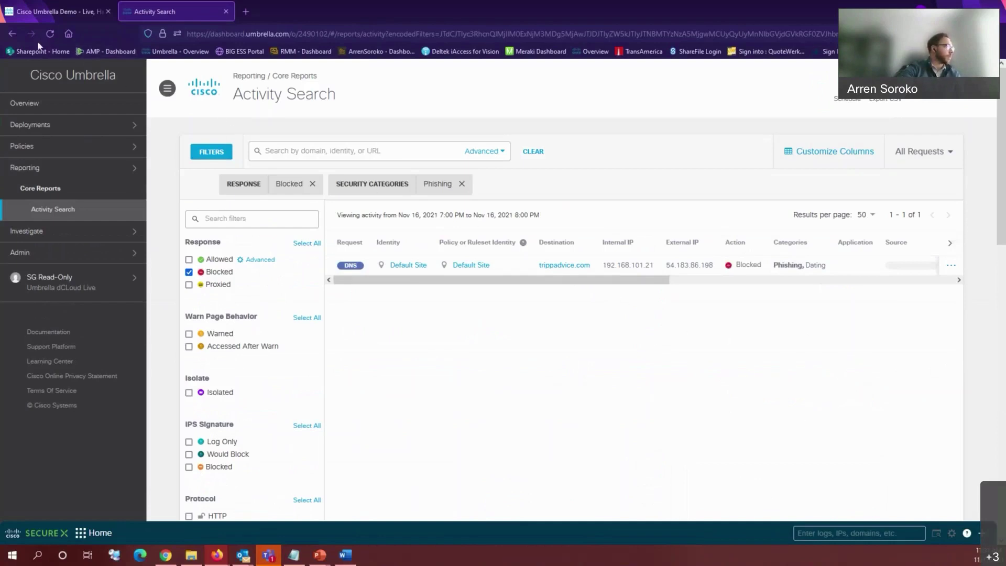
pyautogui.click(12, 34)
pyautogui.click(12, 34)
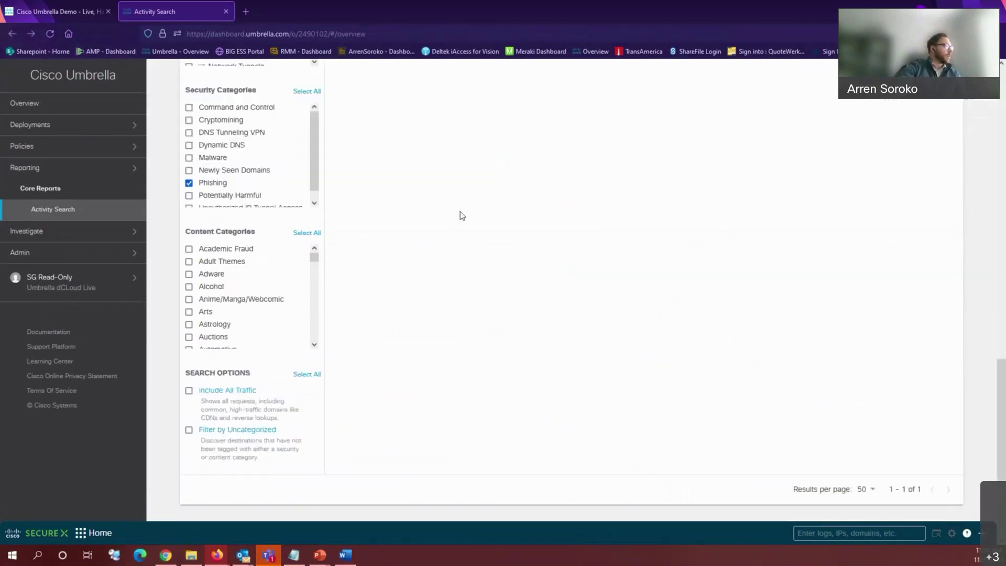
pyautogui.scroll(-5, 570, 285)
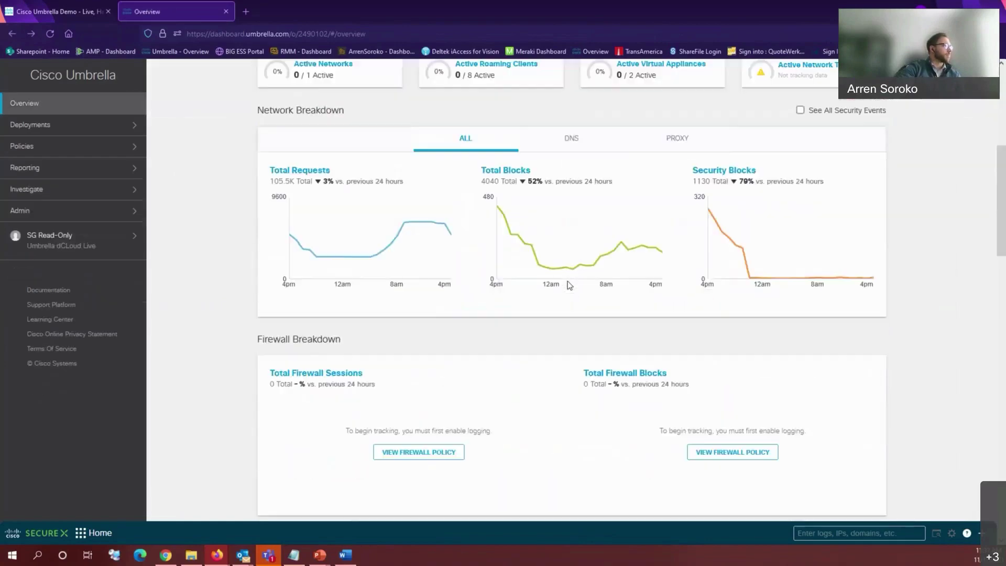
pyautogui.scroll(-5, 569, 285)
pyautogui.scroll(6, 569, 283)
pyautogui.scroll(-7, 568, 283)
pyautogui.scroll(-5, 566, 284)
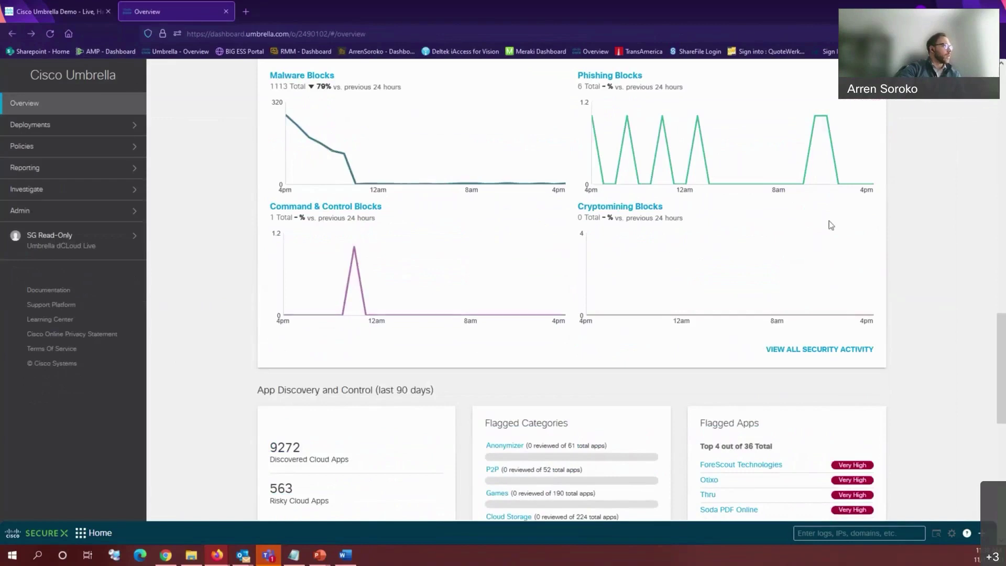
pyautogui.scroll(-4, 681, 197)
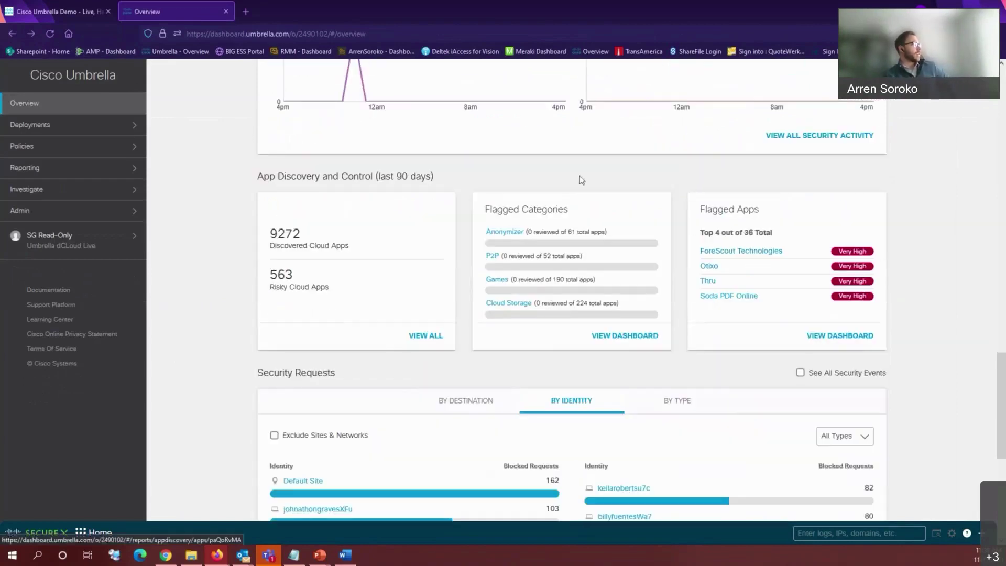
# Review the App Discovery and Control section, covering discovered and risky cloud apps and the Flagged Categories card
pyautogui.moveTo(458, 172); pyautogui.dragTo(251, 175)
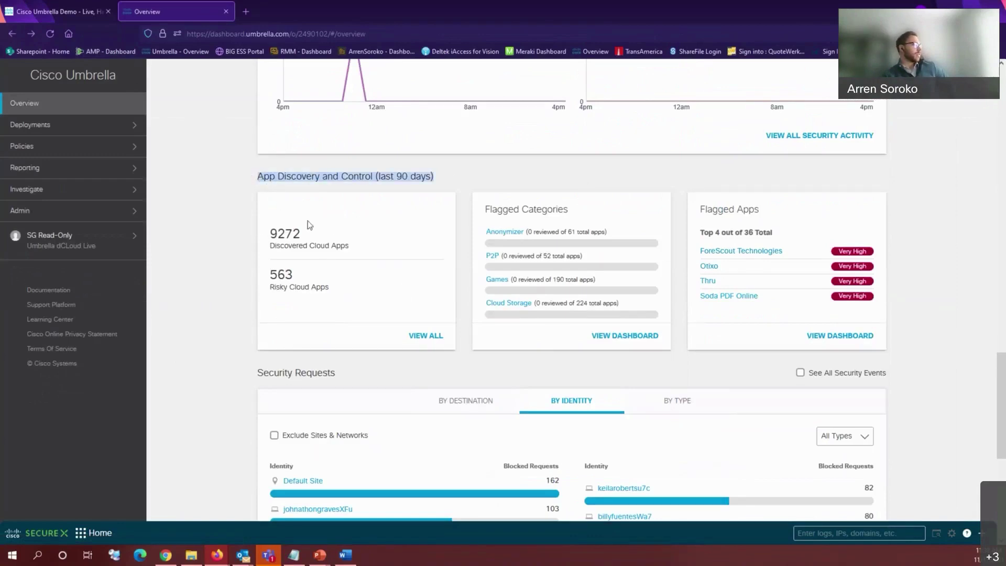
pyautogui.click(361, 241)
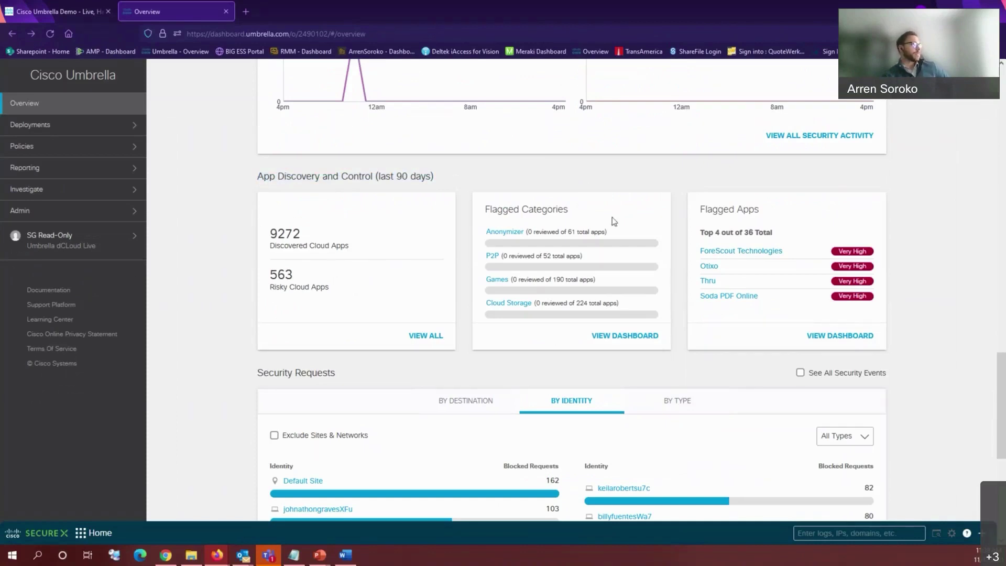
pyautogui.moveTo(527, 208); pyautogui.dragTo(615, 363)
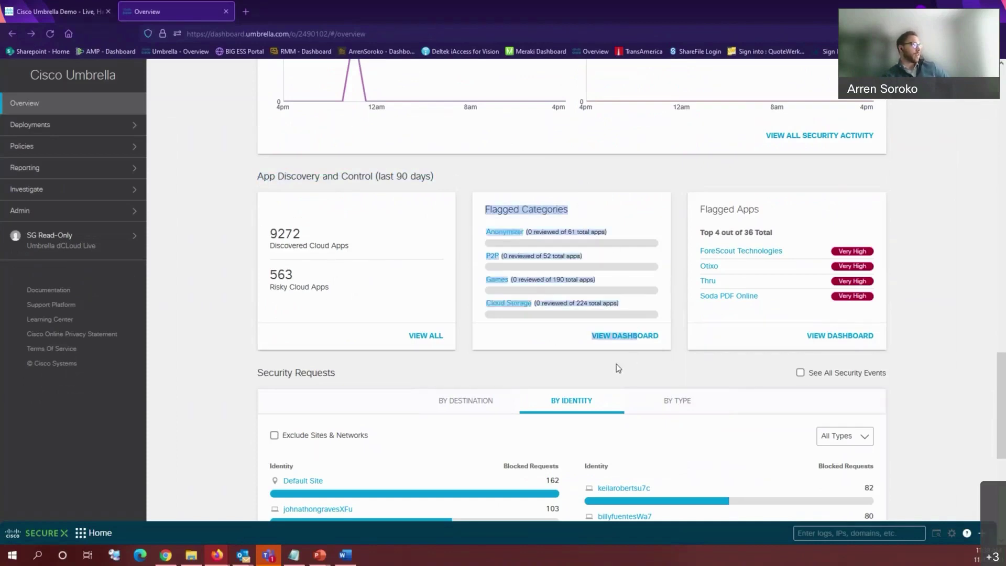
pyautogui.click(616, 364)
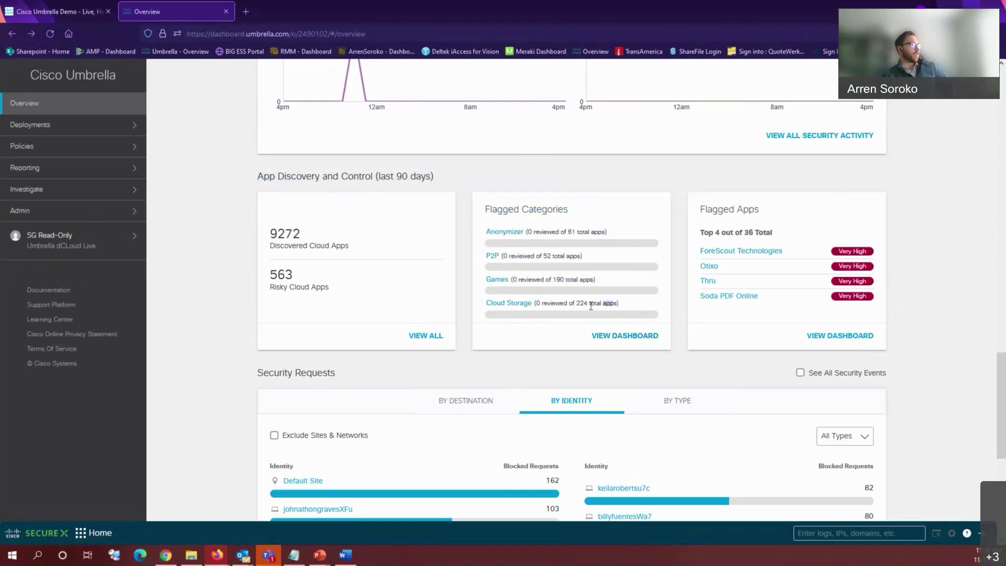
pyautogui.moveTo(592, 281); pyautogui.dragTo(569, 304)
pyautogui.moveTo(506, 257); pyautogui.dragTo(531, 256)
pyautogui.click(528, 231)
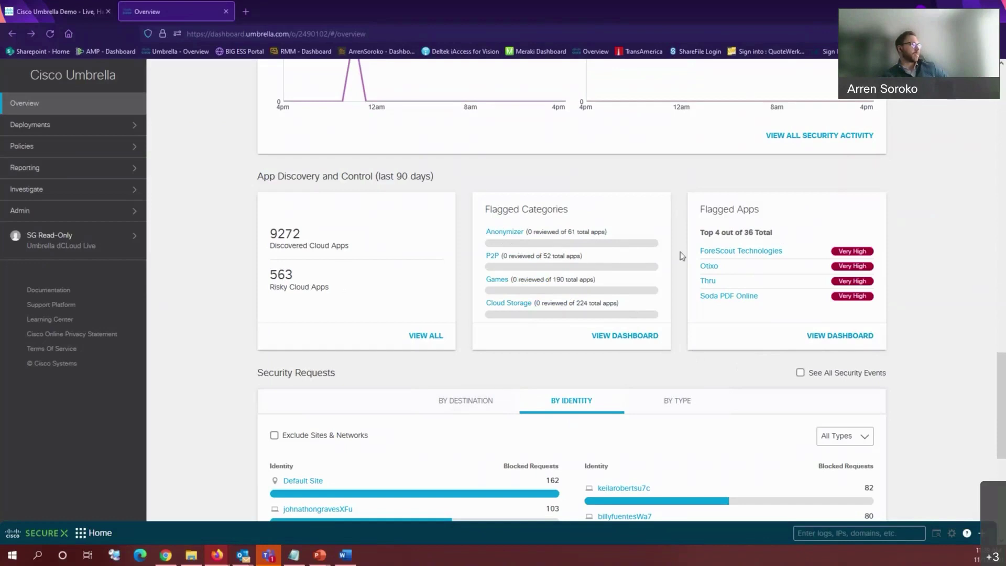
# Compare the blocked Security Requests by destination and by identity, ending on the identity breakdown
pyautogui.scroll(-2, 596, 281)
pyautogui.scroll(-2, 593, 282)
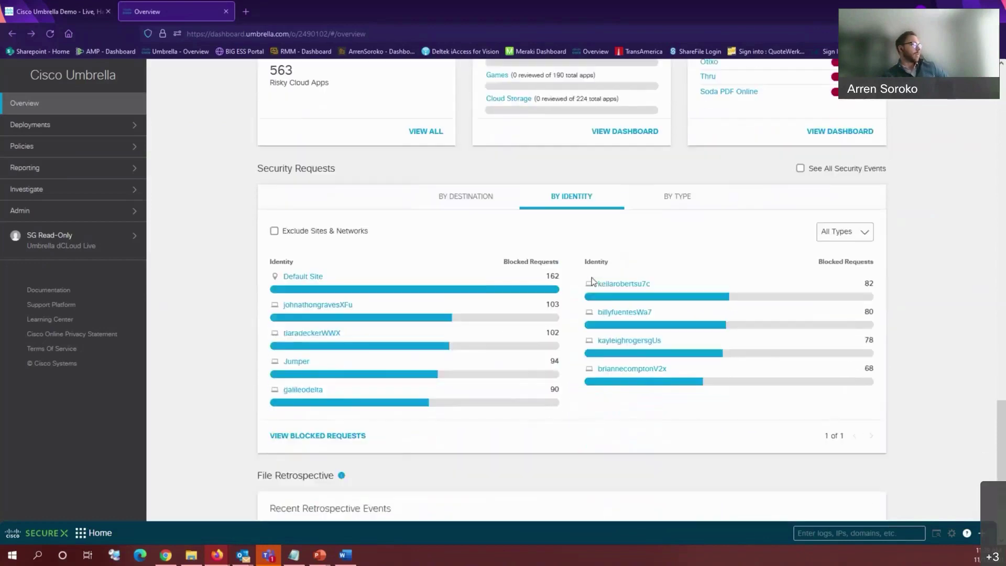
pyautogui.scroll(-1, 346, 168)
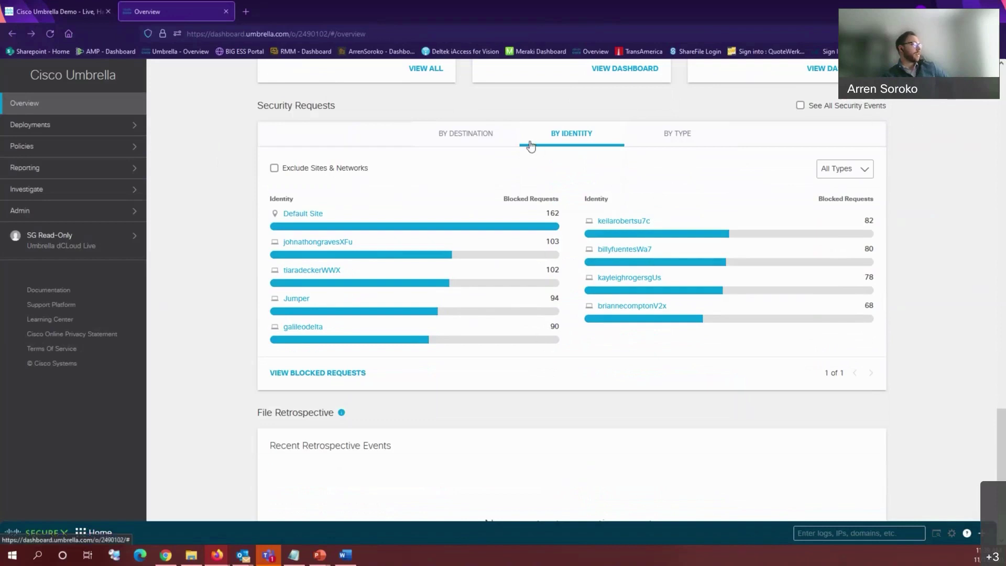
pyautogui.click(499, 137)
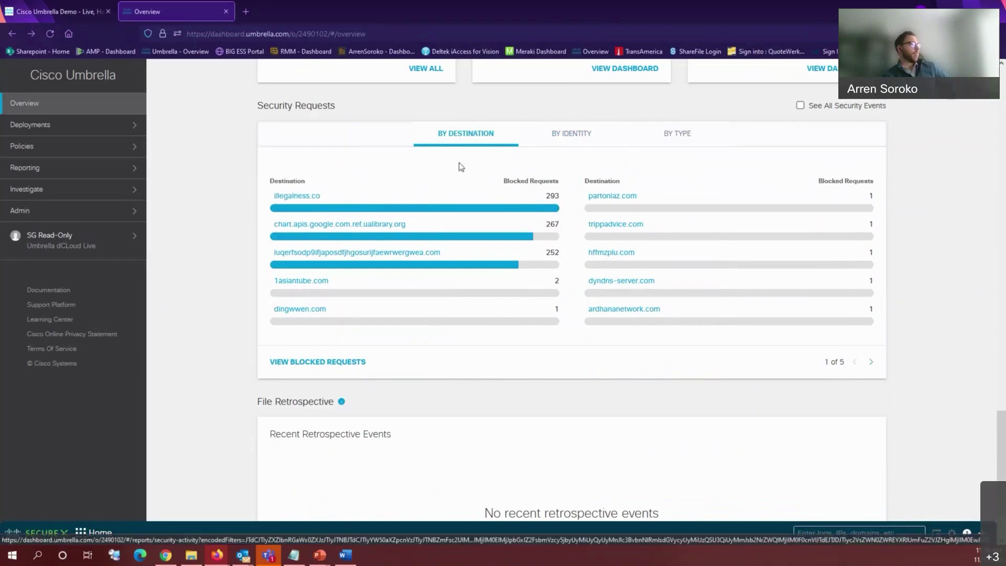
pyautogui.click(562, 134)
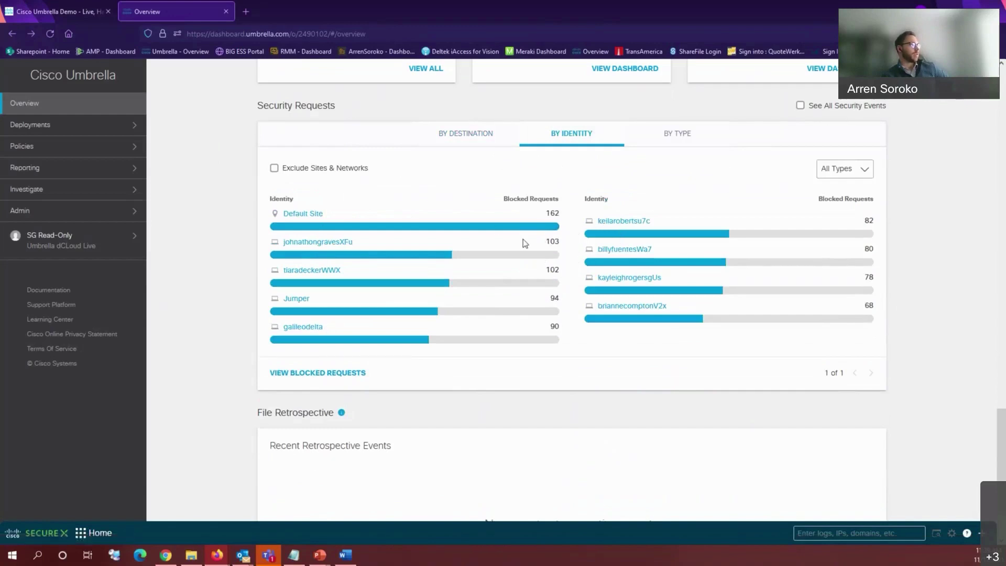
pyautogui.scroll(-1, 504, 276)
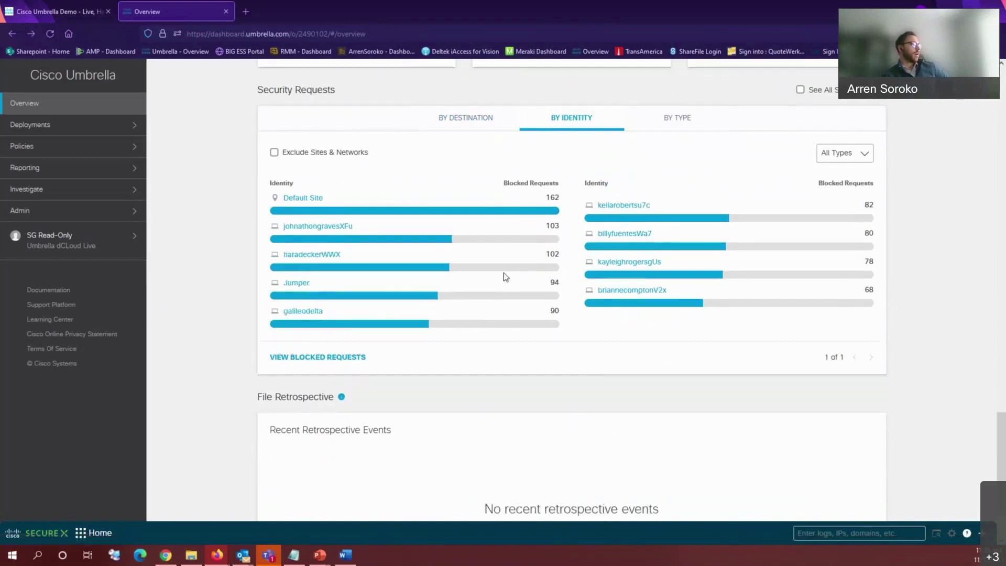
# Open the Top Threats core report from Reporting
pyautogui.scroll(3, 550, 286)
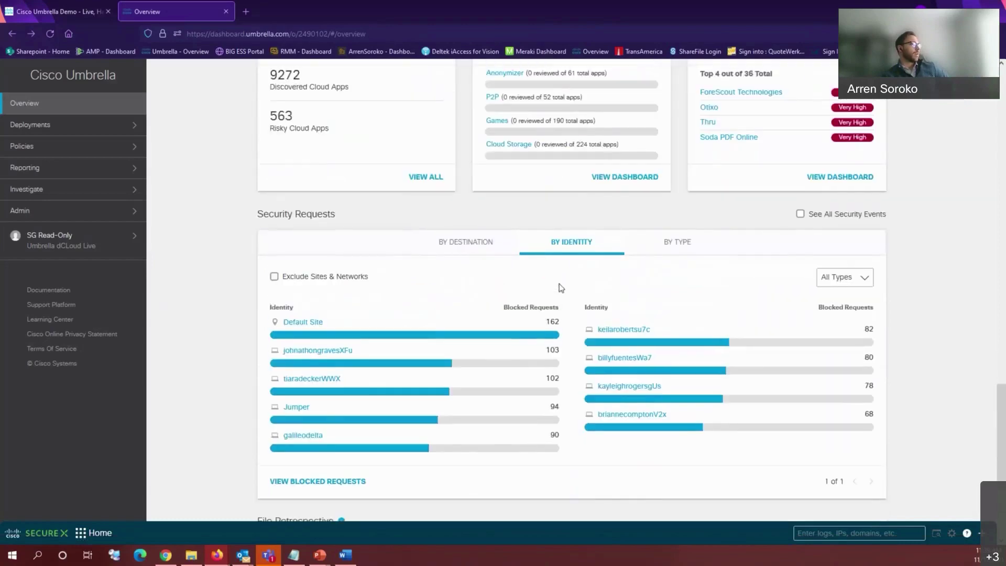
pyautogui.scroll(5, 558, 283)
pyautogui.scroll(-2, 558, 284)
pyautogui.scroll(-1, 558, 289)
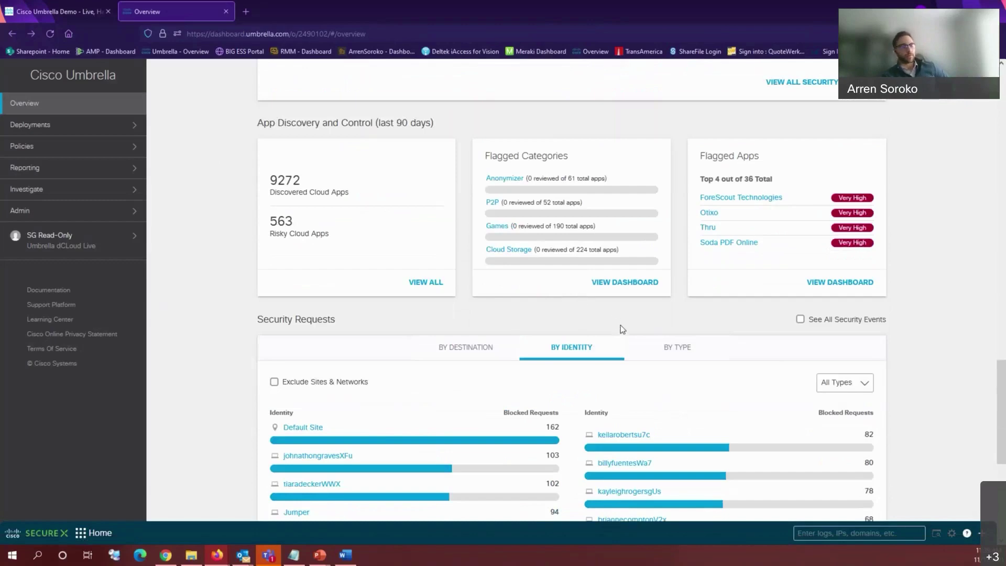
pyautogui.scroll(10, 636, 328)
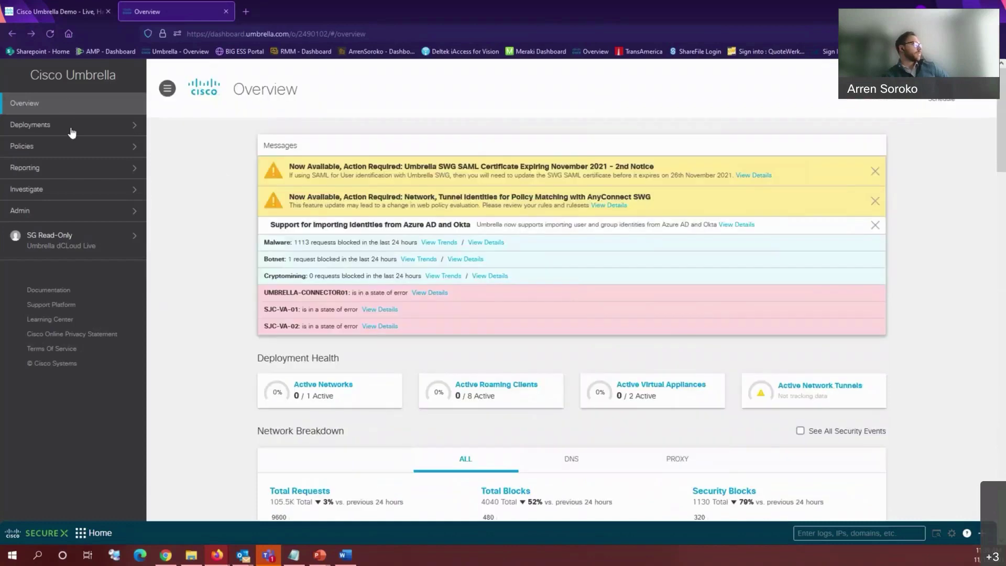
pyautogui.click(84, 167)
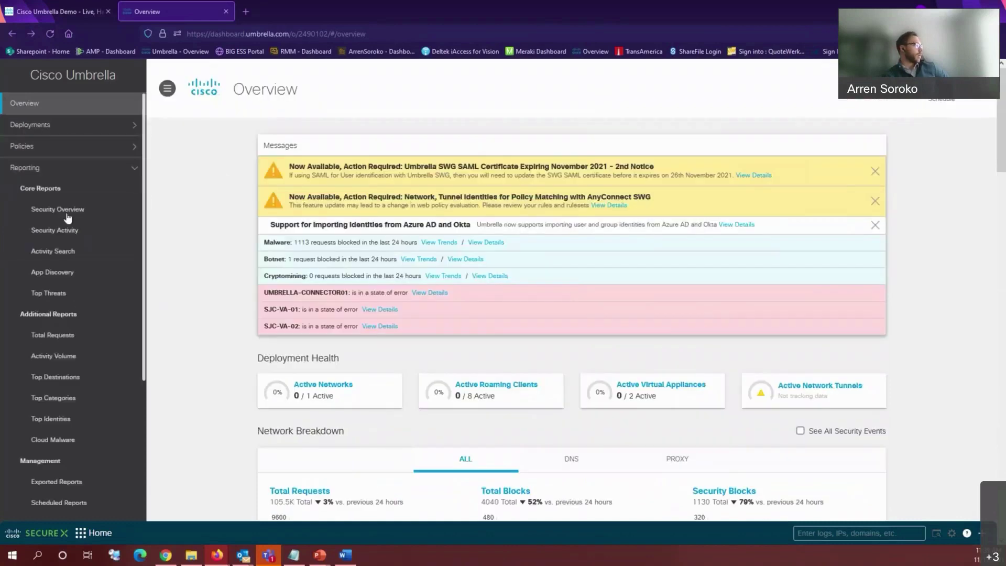
pyautogui.click(46, 294)
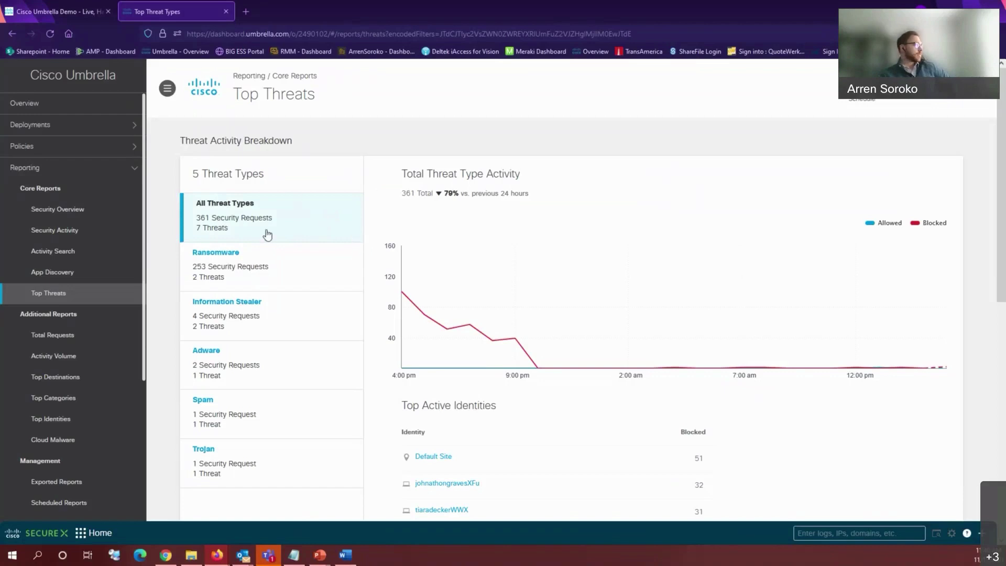
# Examine the threat types, activity chart, top identities and top malicious domains in the Top Threats report
pyautogui.scroll(-2, 325, 262)
pyautogui.scroll(2, 519, 364)
pyautogui.scroll(-1, 282, 365)
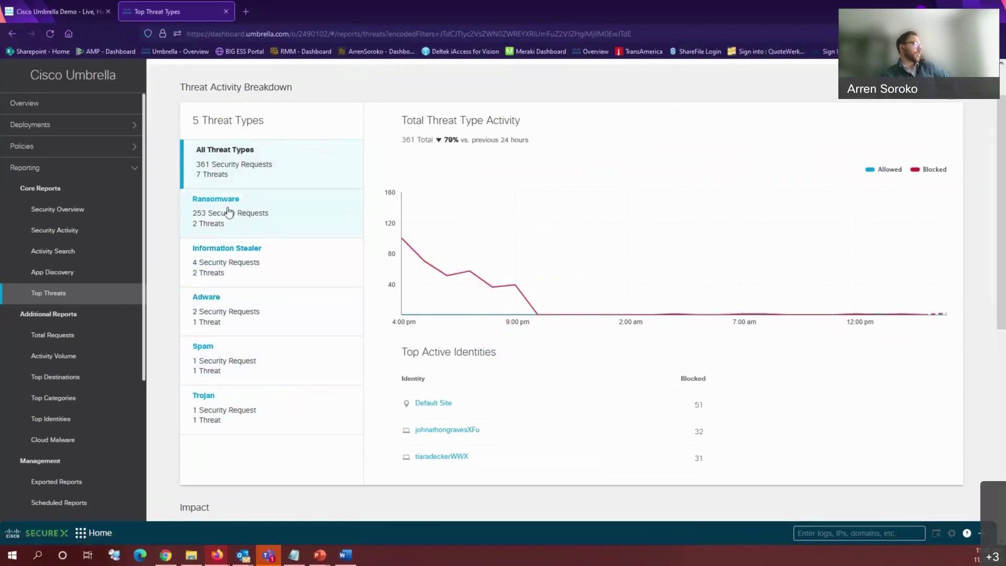
pyautogui.scroll(-2, 512, 367)
pyautogui.scroll(2, 510, 391)
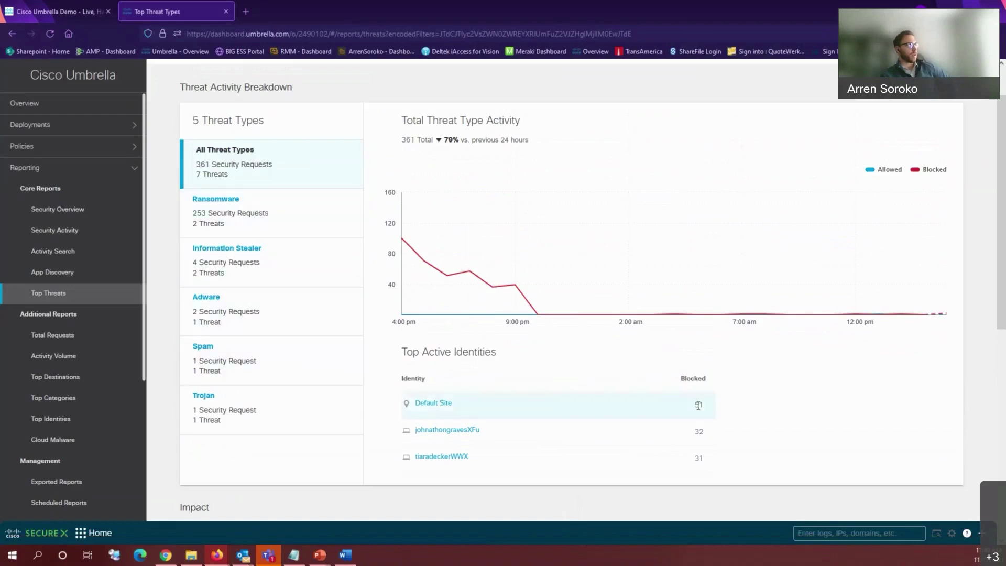
pyautogui.scroll(-4, 547, 382)
pyautogui.scroll(-3, 543, 387)
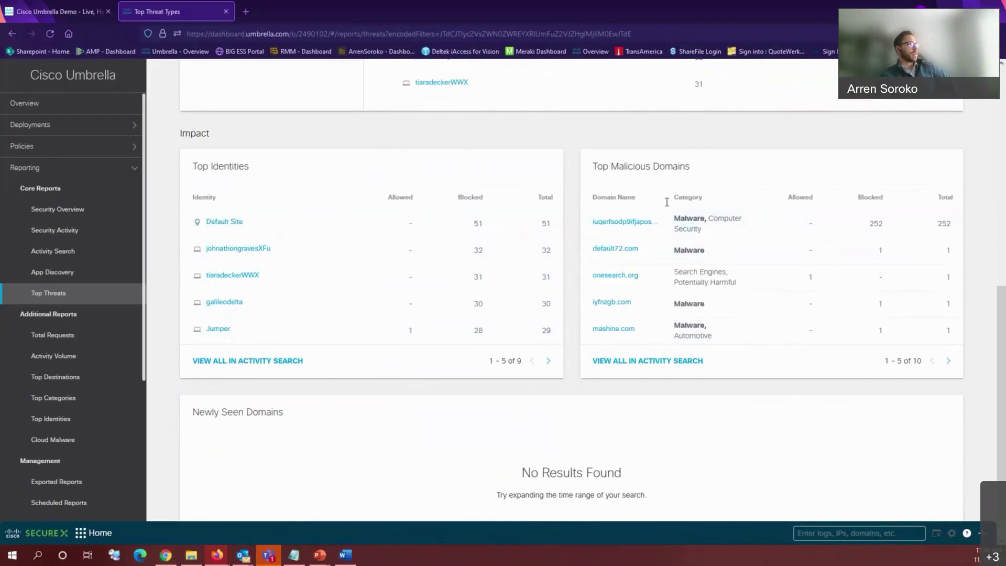
pyautogui.scroll(7, 679, 281)
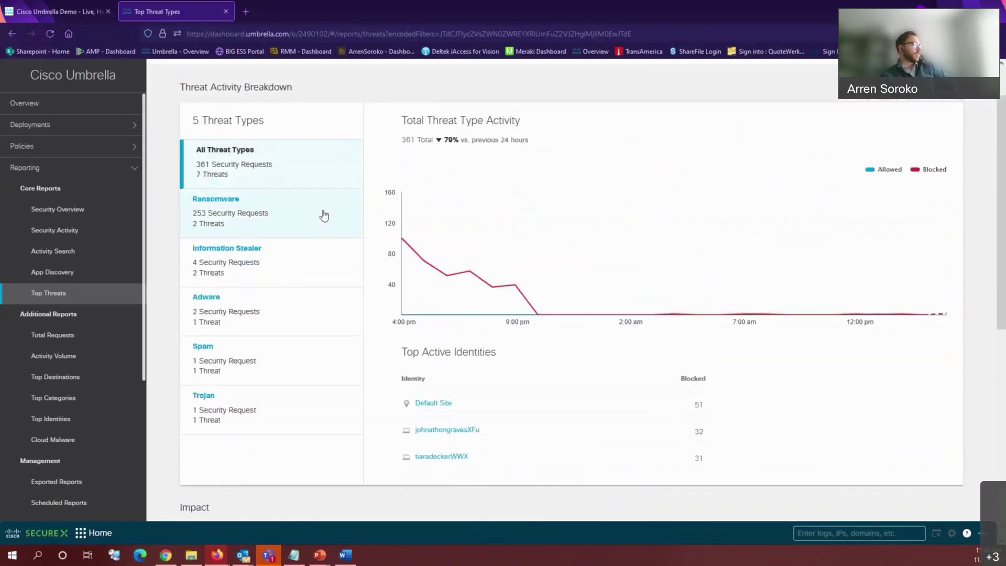
# Show the Ransomware activity and open the full details of its Nov 16, 2021 7:00 PM chart point
pyautogui.click(323, 216)
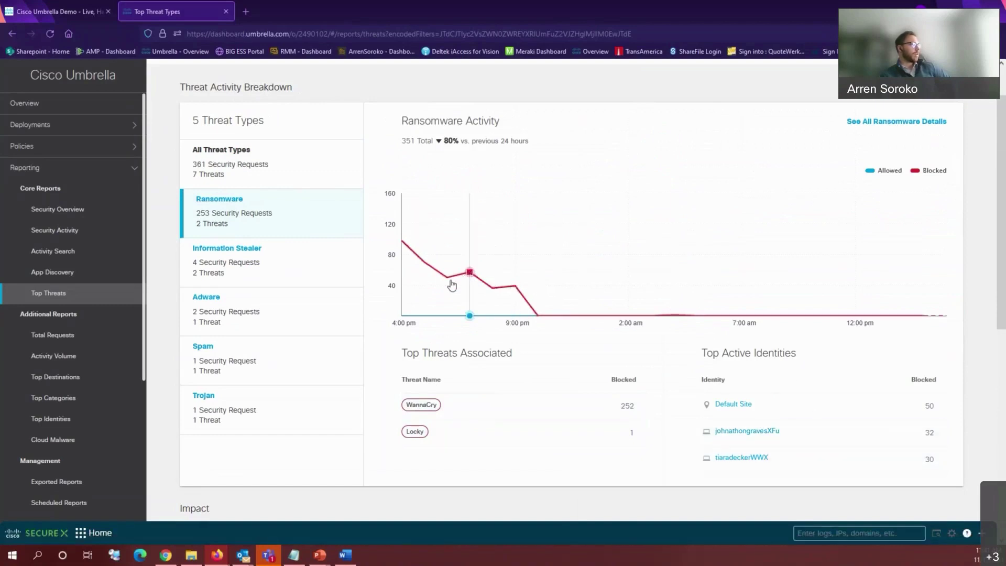
pyautogui.click(470, 272)
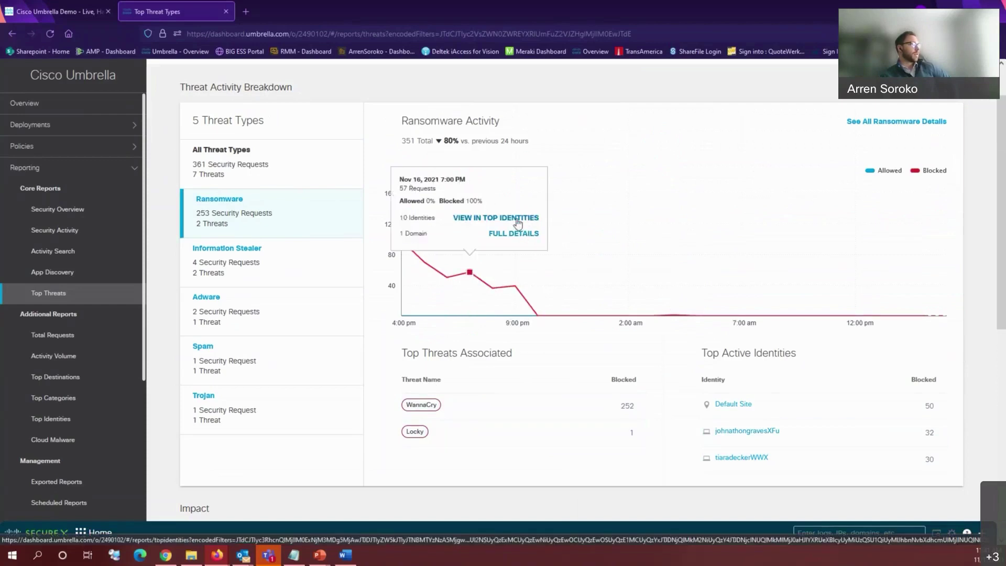
pyautogui.click(518, 236)
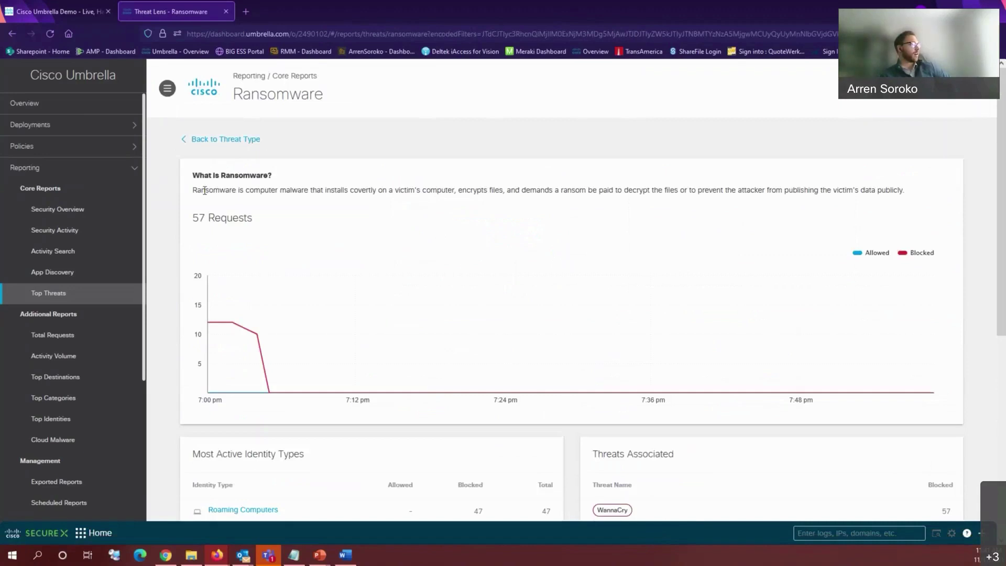
# Read the ransomware definition and examine the active identity types, identities, destinations and associated threats
pyautogui.moveTo(214, 190); pyautogui.dragTo(905, 202)
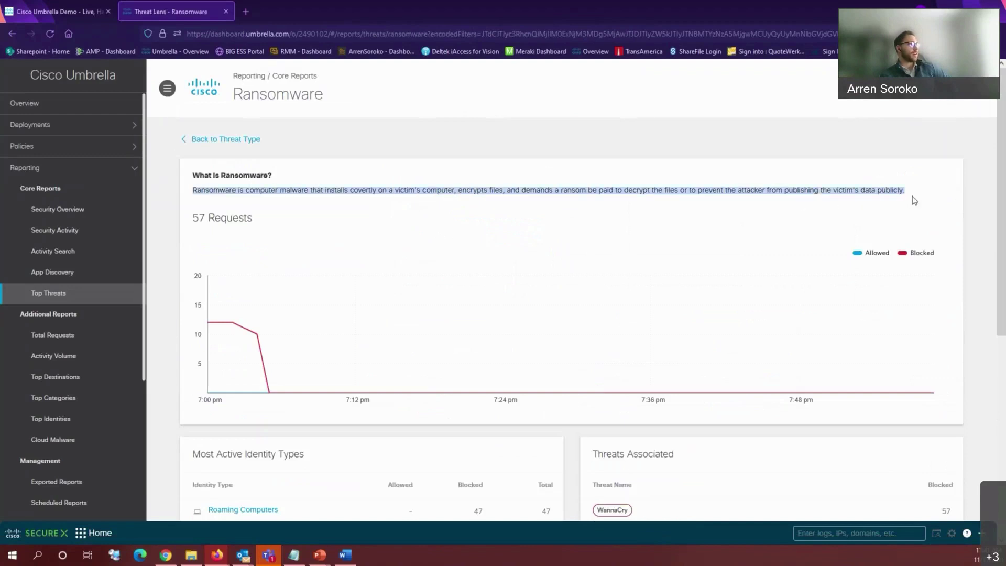
pyautogui.click(467, 210)
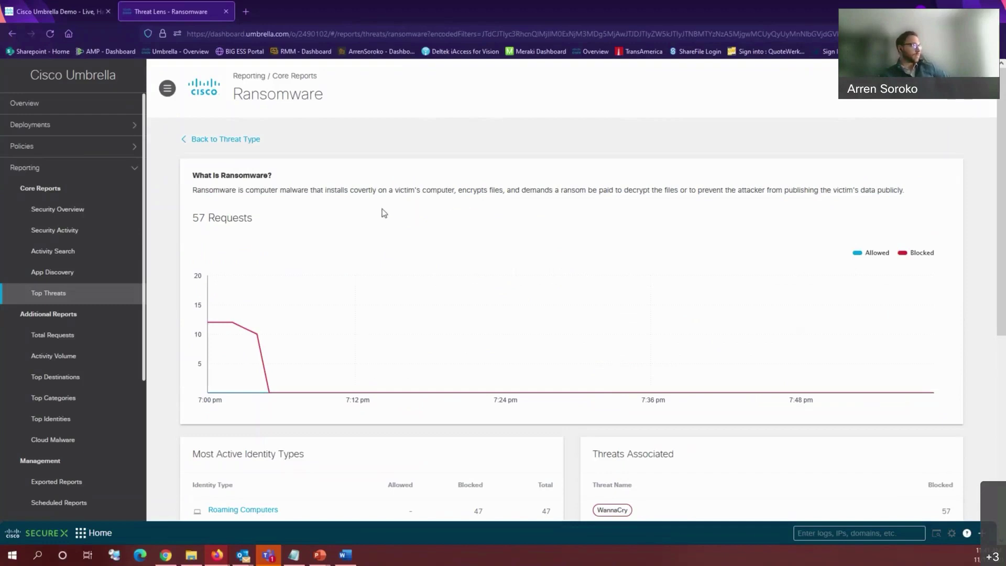
pyautogui.scroll(-5, 356, 213)
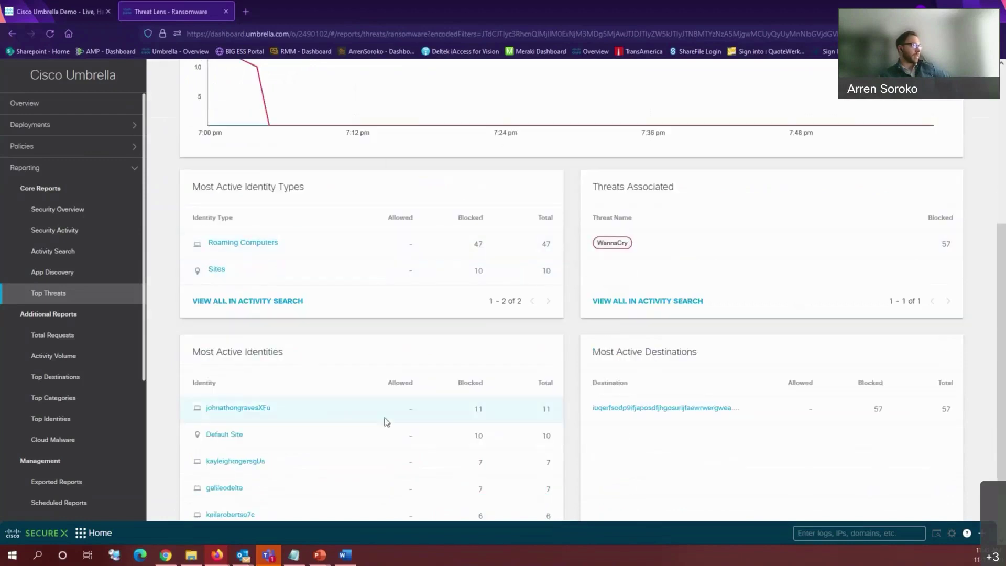
pyautogui.scroll(-1, 386, 422)
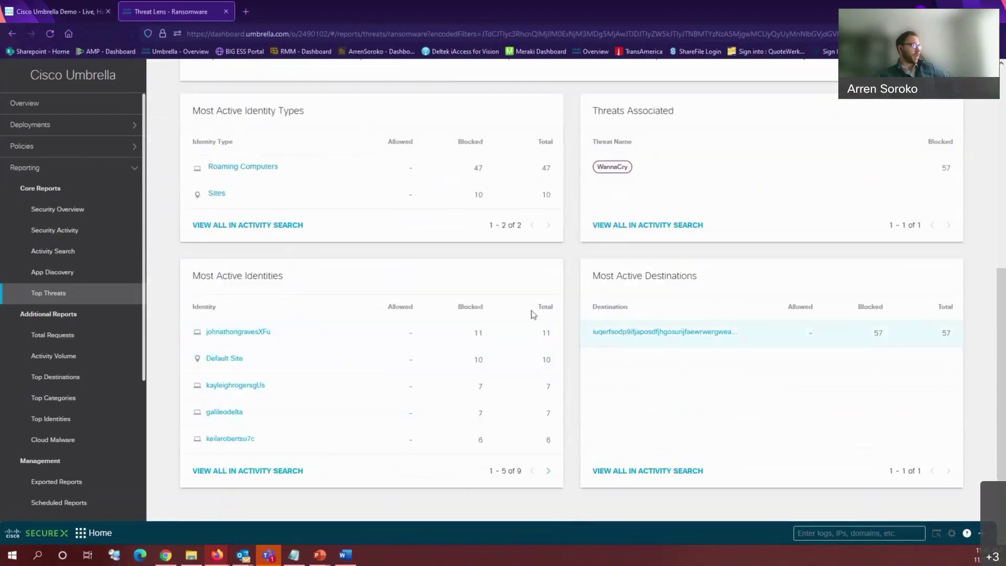
pyautogui.scroll(5, 438, 311)
pyautogui.scroll(-3, 471, 361)
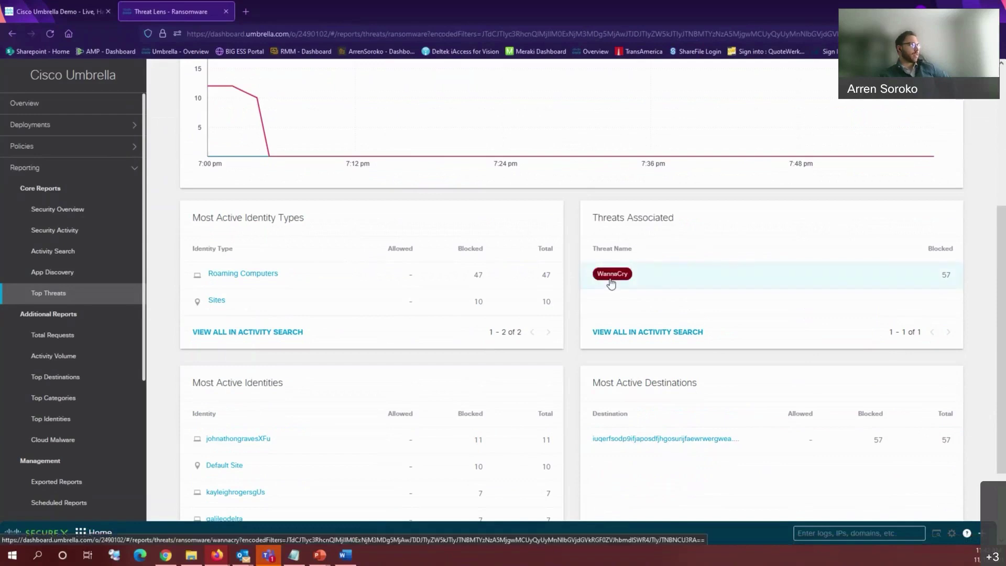
# Open the WannaCry threat details from the threats associated with ransomware
pyautogui.scroll(4, 607, 282)
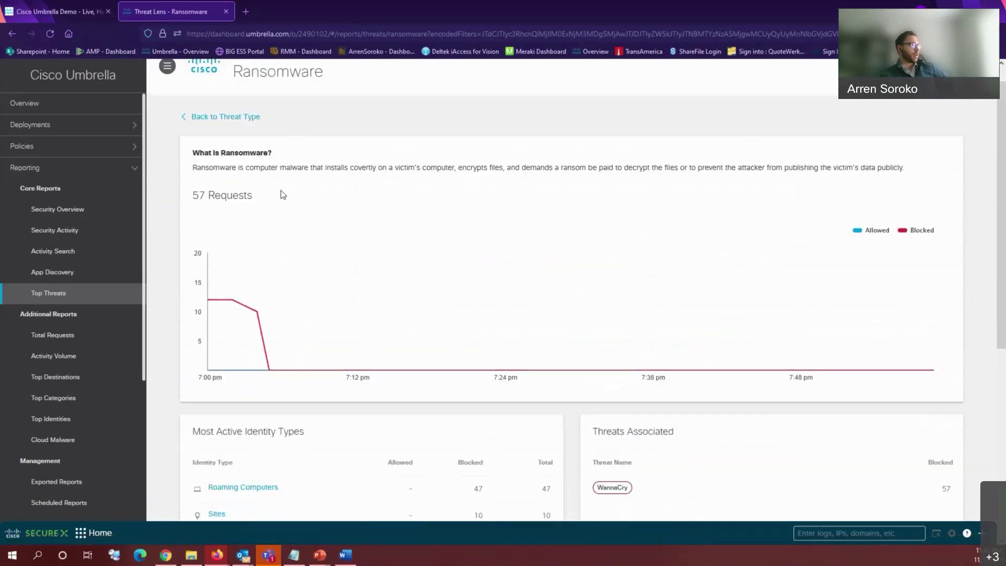
pyautogui.scroll(-2, 606, 325)
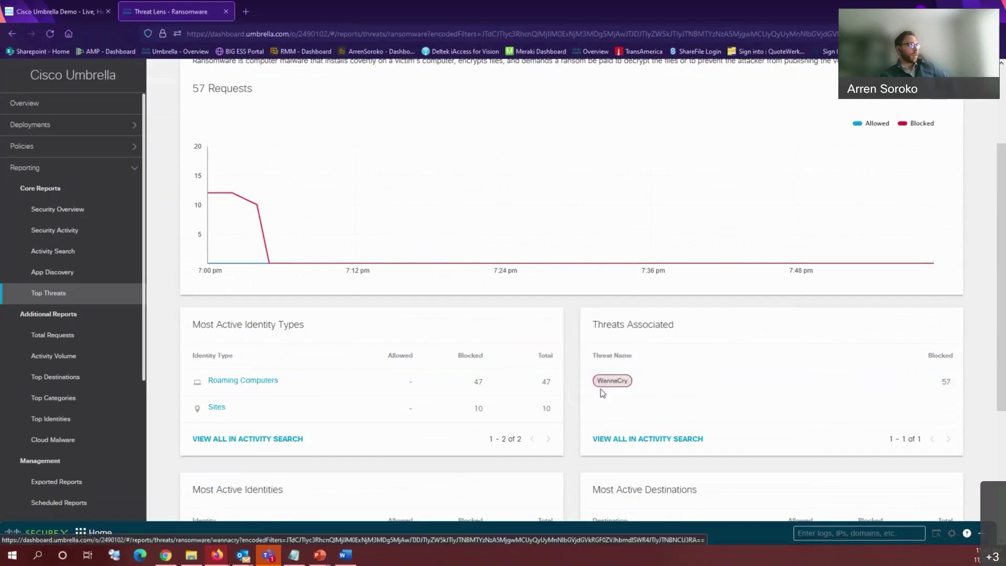
pyautogui.click(617, 387)
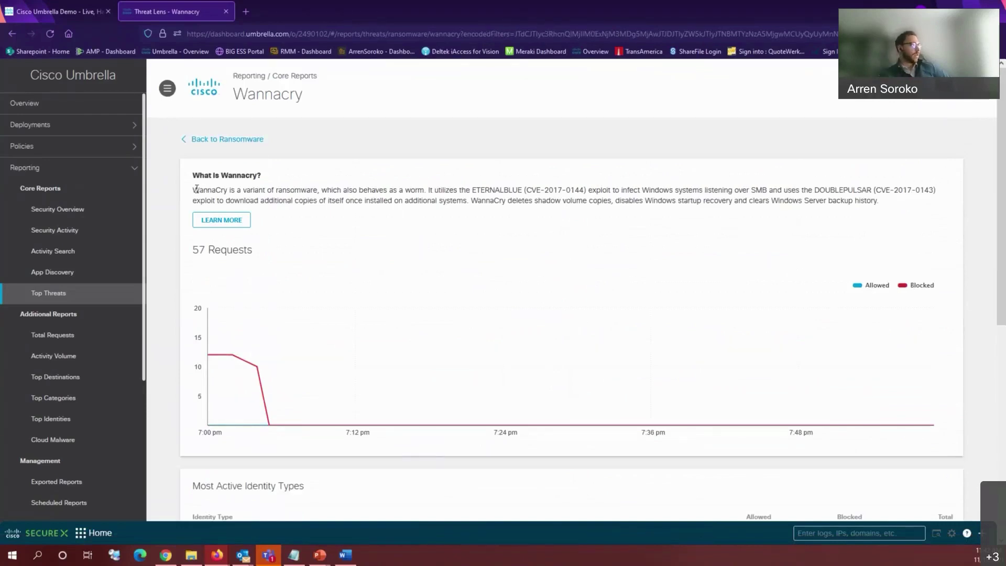
# Read the WannaCry description and its ETERNALBLUE and DOUBLEPULSAR exploits, and examine the requests chart, active identities and destinations
pyautogui.moveTo(192, 193); pyautogui.dragTo(354, 191)
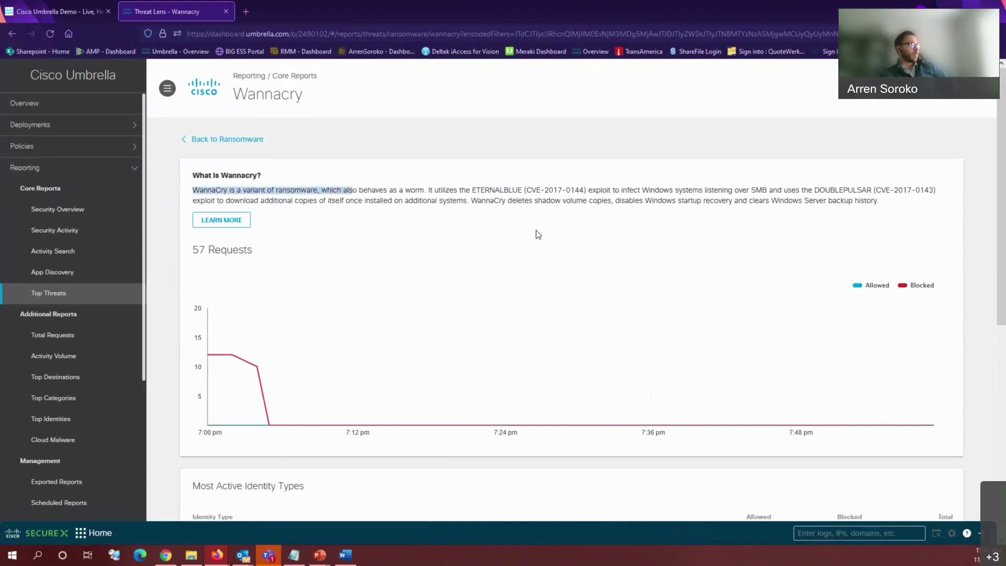
pyautogui.click(422, 189)
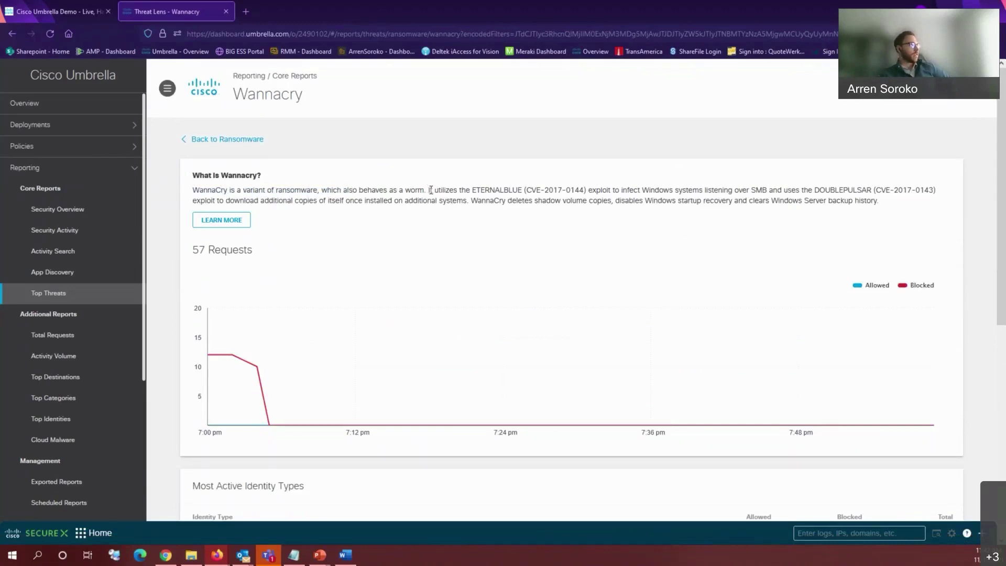
pyautogui.moveTo(432, 192); pyautogui.dragTo(622, 193)
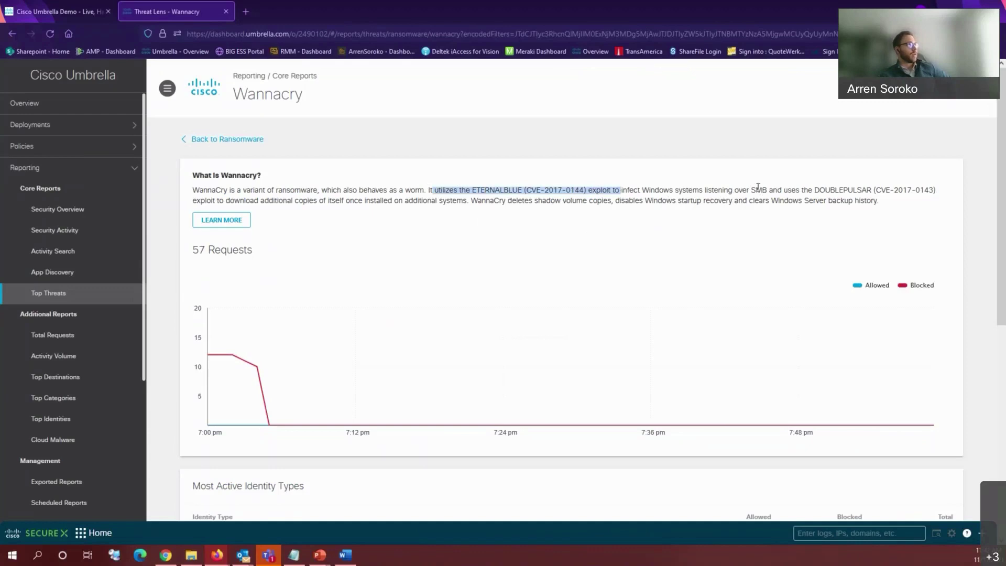
pyautogui.moveTo(815, 191); pyautogui.dragTo(889, 192)
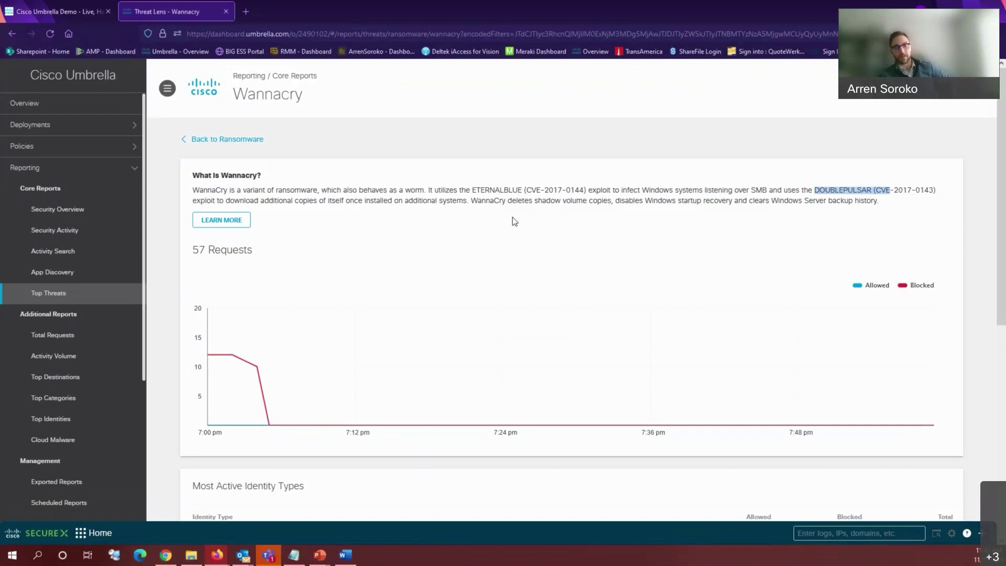
pyautogui.click(528, 191)
pyautogui.moveTo(473, 189); pyautogui.dragTo(584, 194)
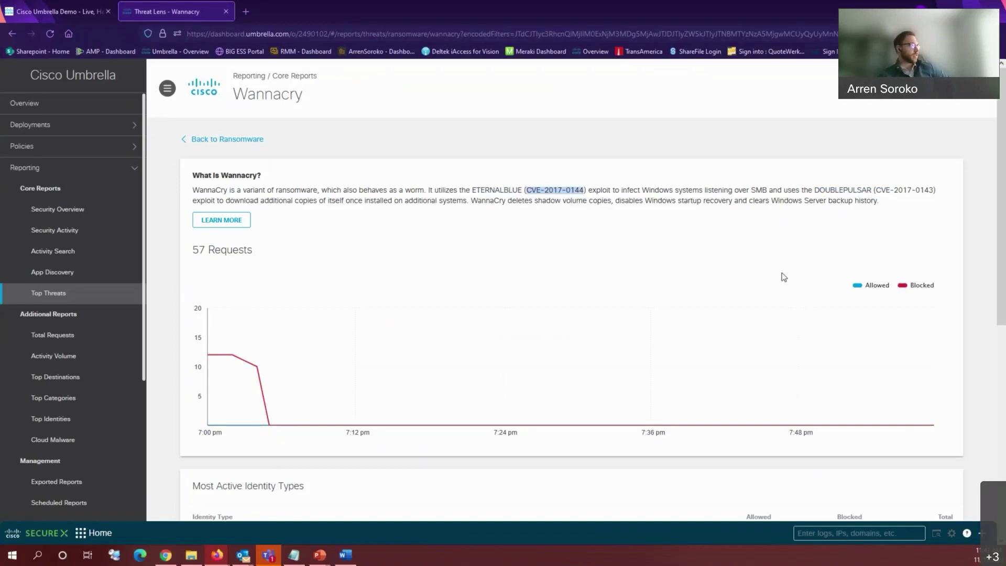
pyautogui.scroll(-4, 555, 204)
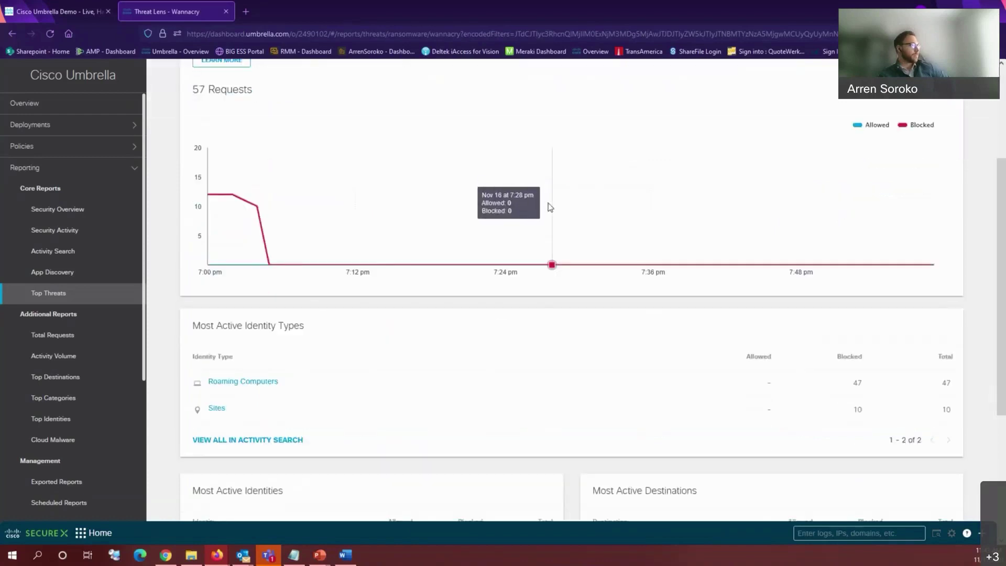
pyautogui.scroll(-2, 548, 207)
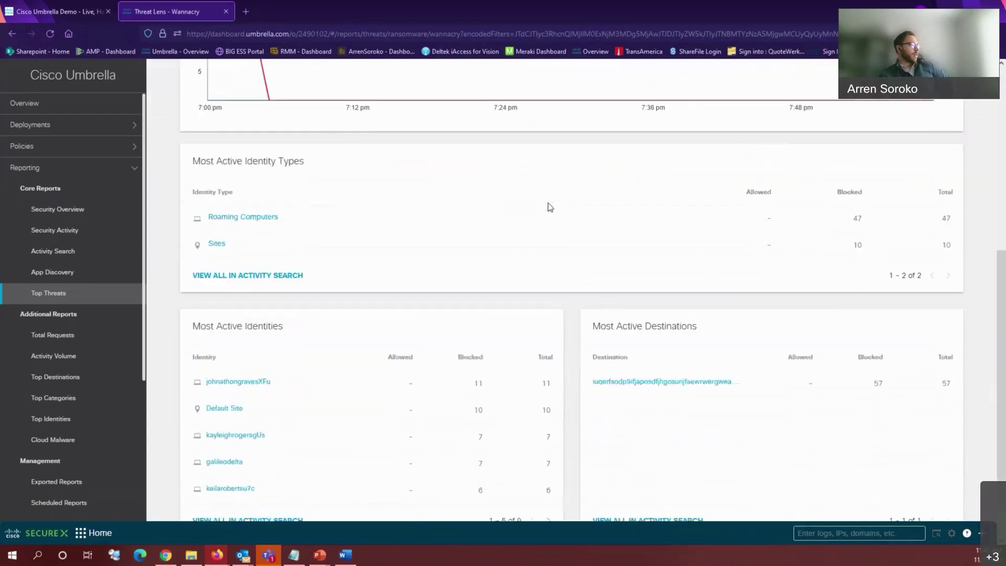
pyautogui.scroll(3, 550, 220)
pyautogui.scroll(3, 556, 247)
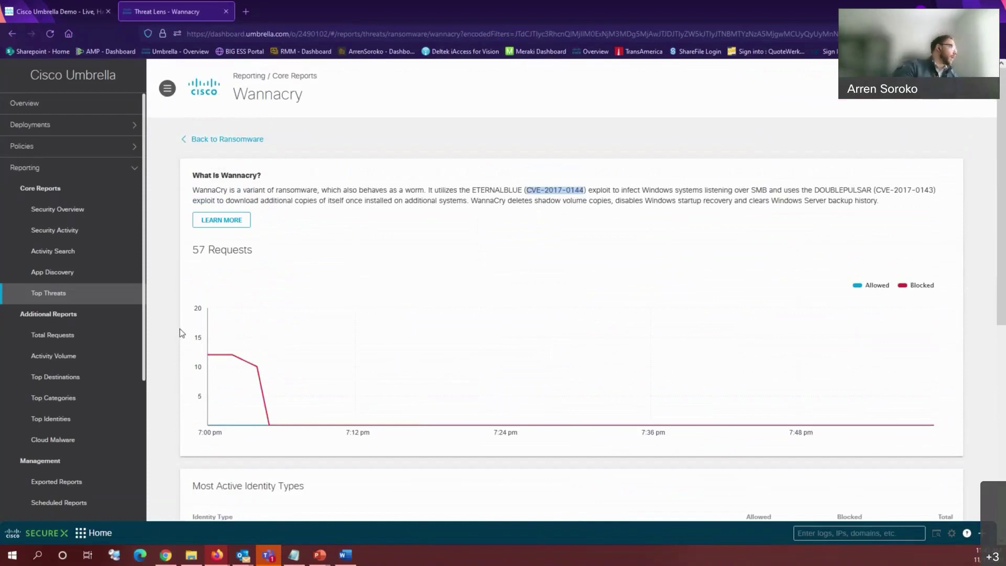
# Open the DNS policies and expand the AD User Policy for bandwidth hogs to look over its settings
pyautogui.click(131, 148)
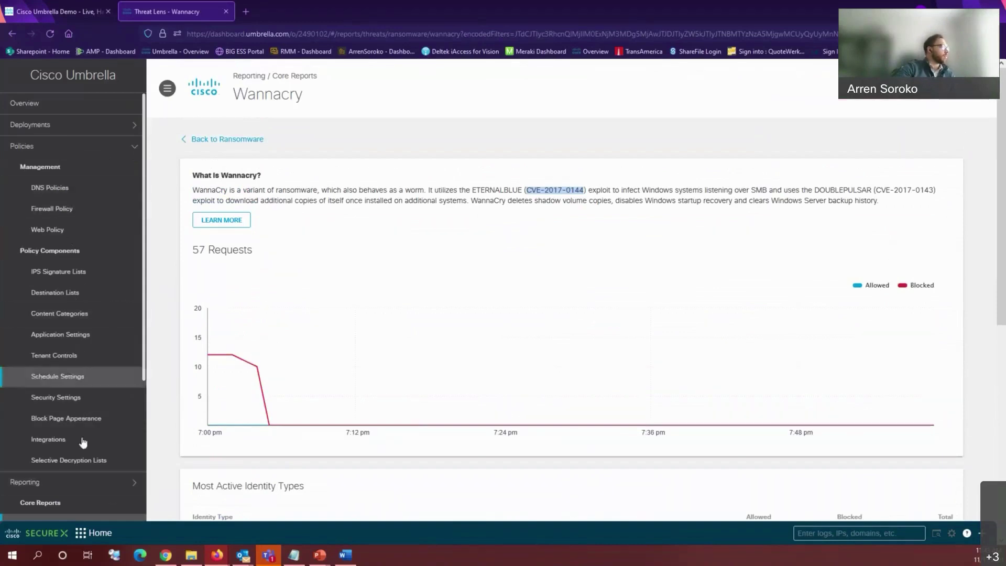
pyautogui.click(47, 195)
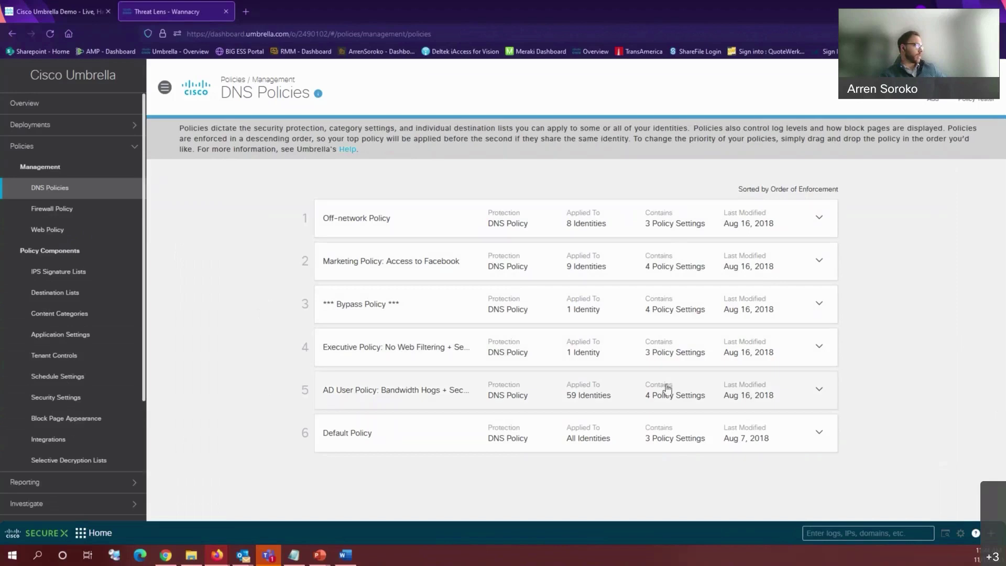
pyautogui.click(735, 370)
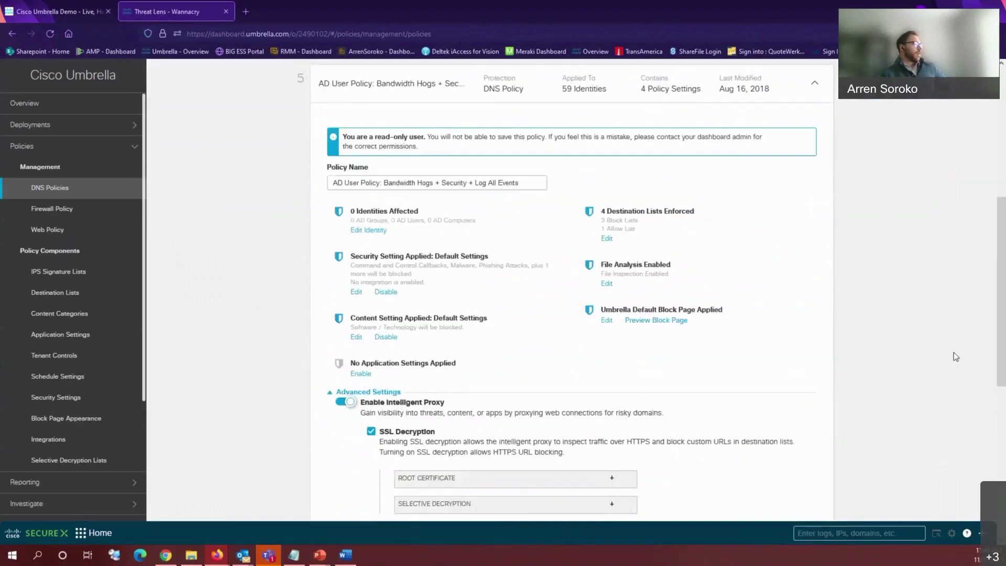
pyautogui.scroll(-1, 959, 366)
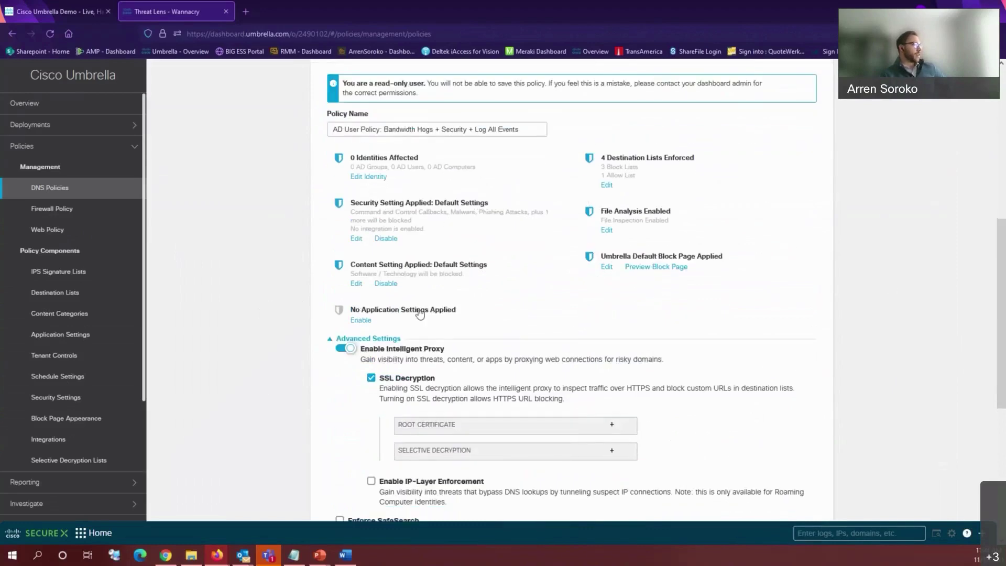
pyautogui.scroll(-3, 681, 317)
pyautogui.scroll(3, 678, 328)
# View the identity types that the AD User Policy can protect, and return to the policy summary without saving
pyautogui.click(358, 178)
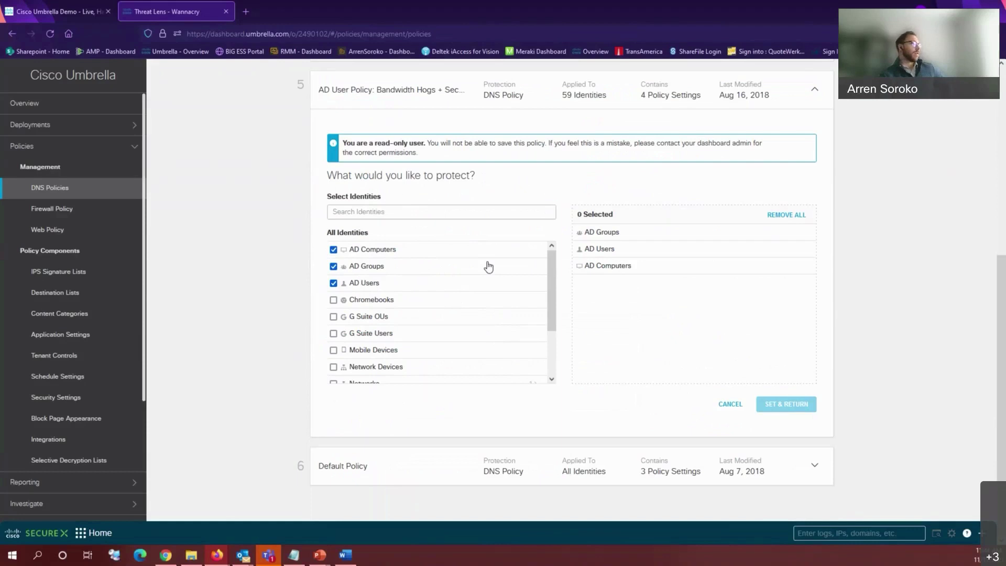
pyautogui.scroll(-2, 488, 267)
pyautogui.scroll(-1, 489, 267)
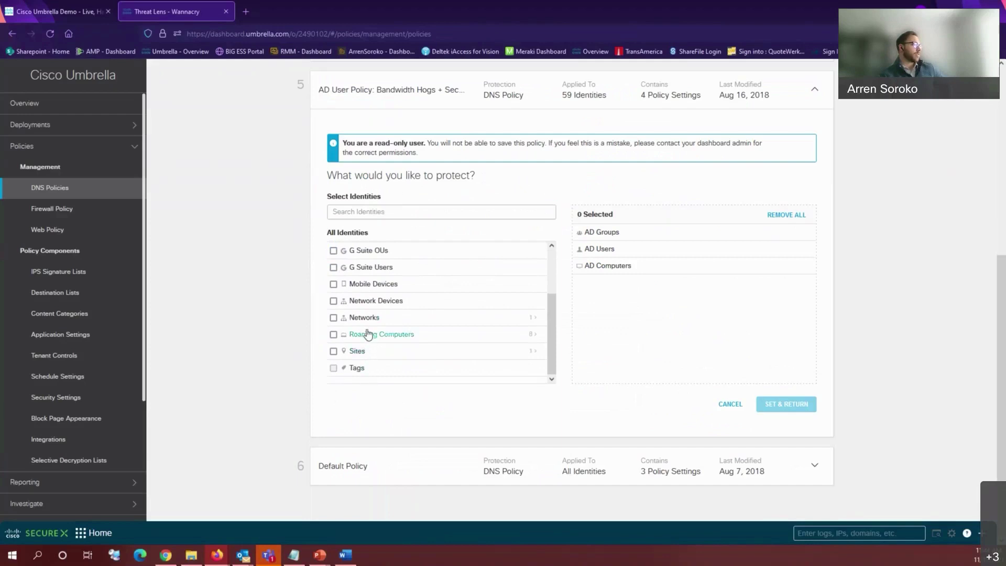
pyautogui.scroll(2, 369, 314)
pyautogui.scroll(-2, 381, 291)
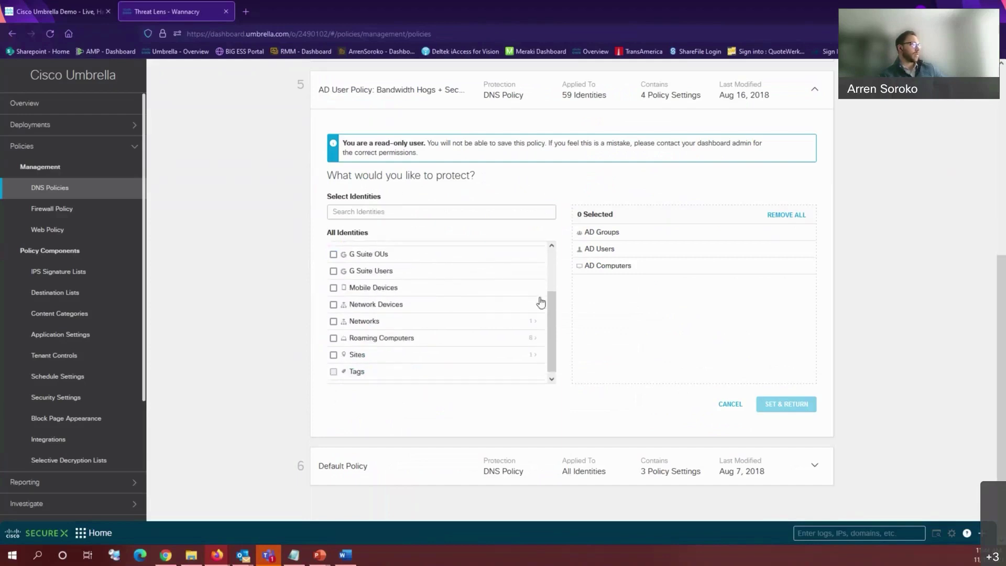
pyautogui.click(715, 404)
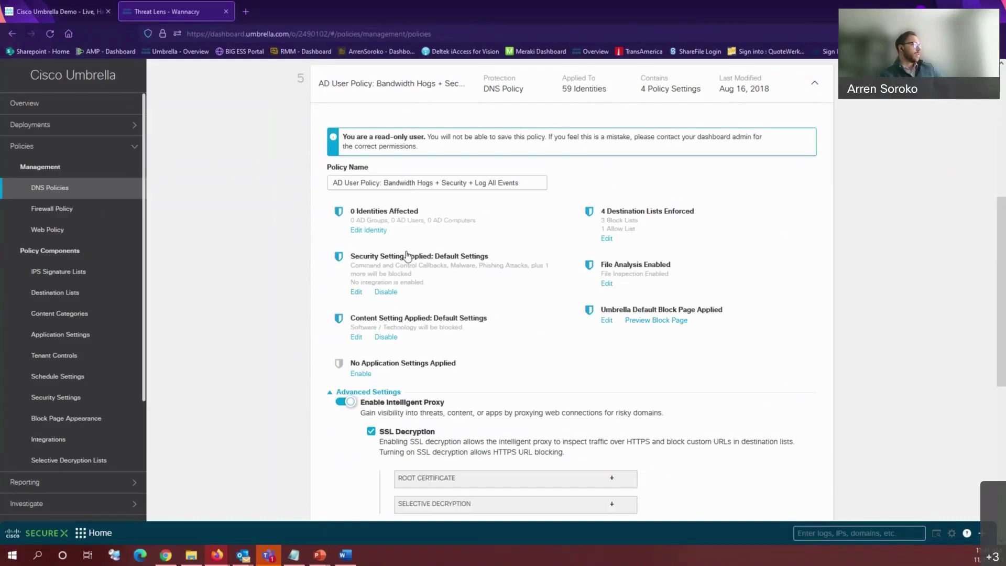
# Check the policy's security categories to block and its File Inspection setting, leaving both without saving
pyautogui.click(356, 292)
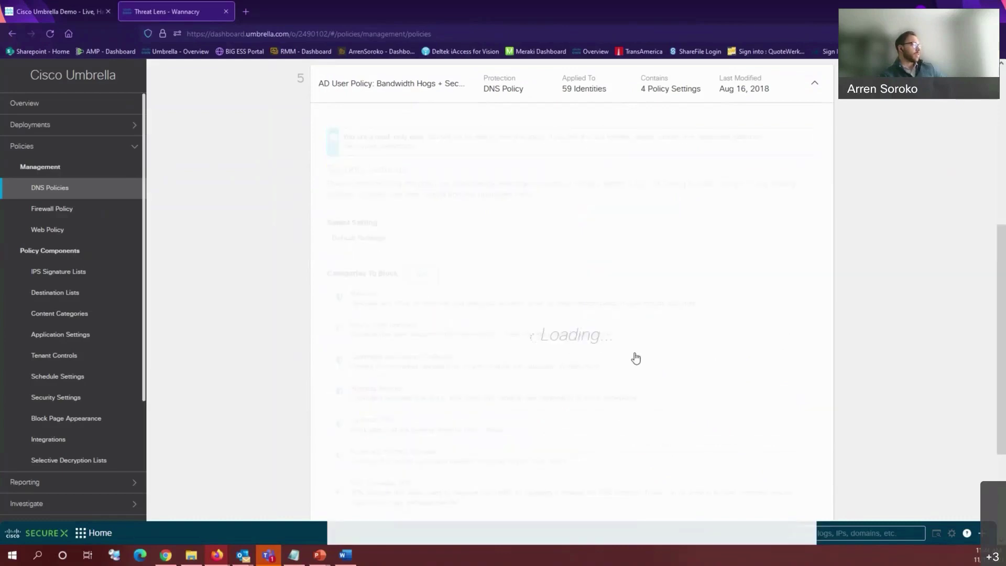
pyautogui.scroll(-1, 513, 325)
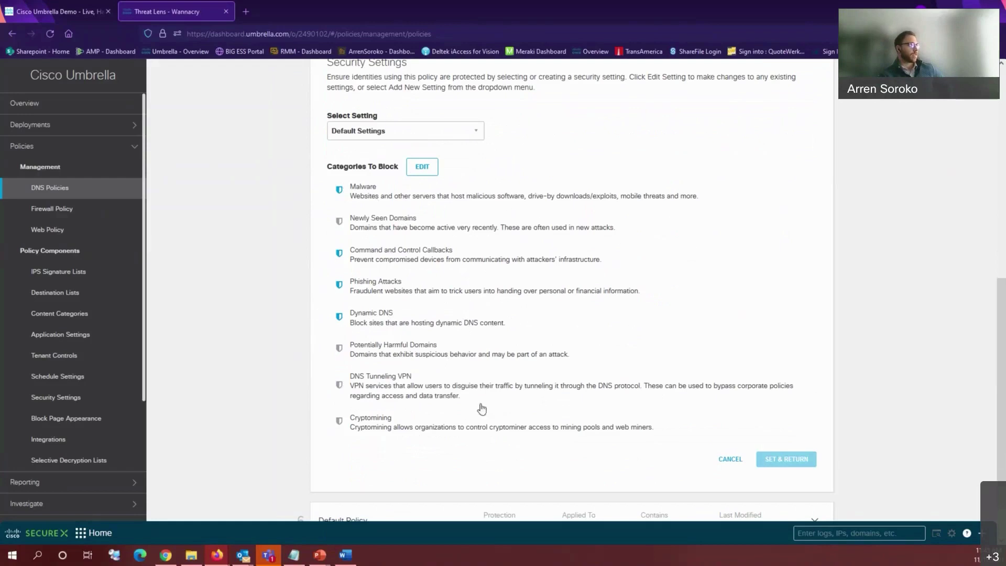
pyautogui.click(729, 459)
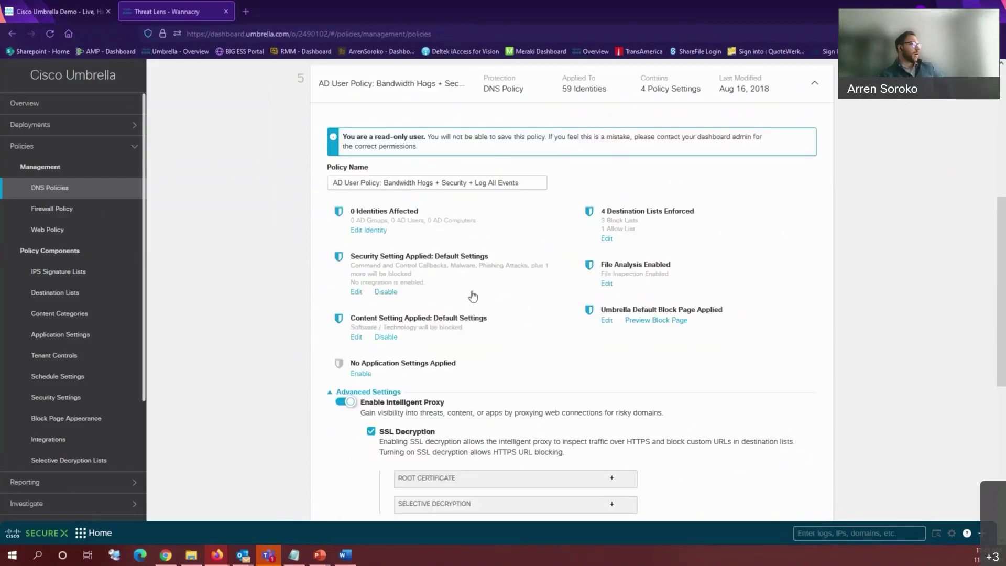
pyautogui.click(607, 285)
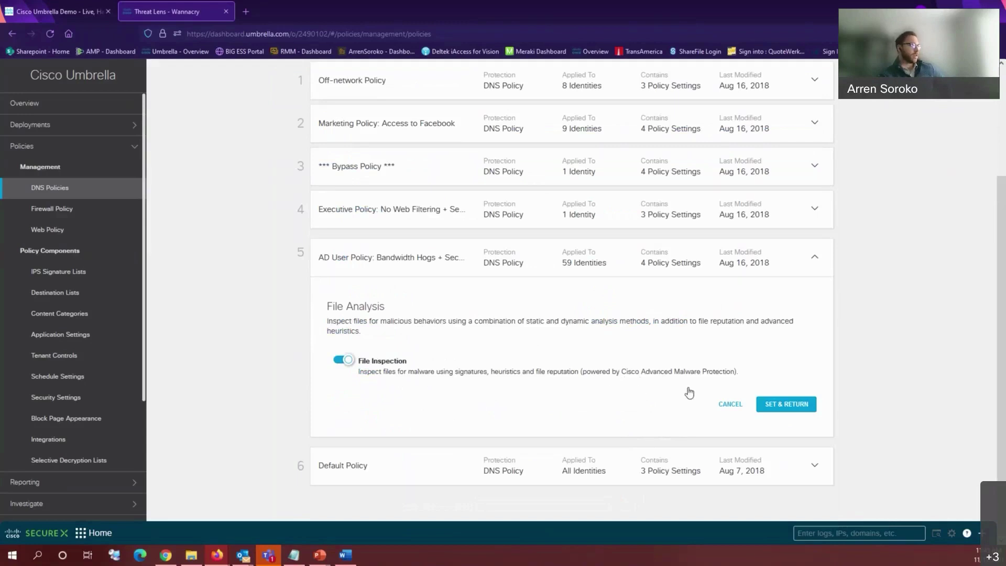
pyautogui.click(730, 405)
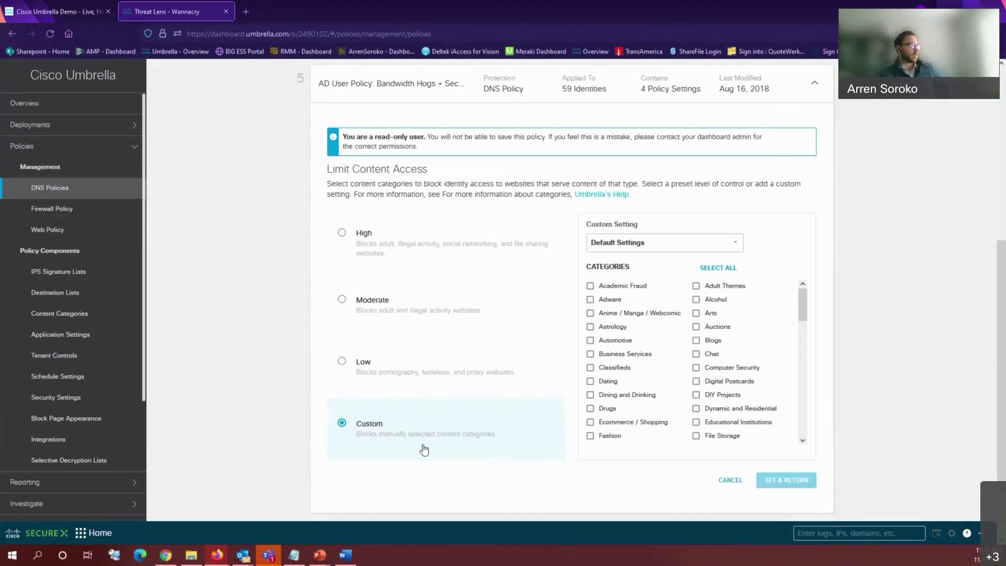
# Examine the full list of custom content categories under the policy's Limit Content Access settings, and leave them without saving
pyautogui.scroll(-10, 696, 341)
pyautogui.click(696, 343)
pyautogui.scroll(10, 695, 349)
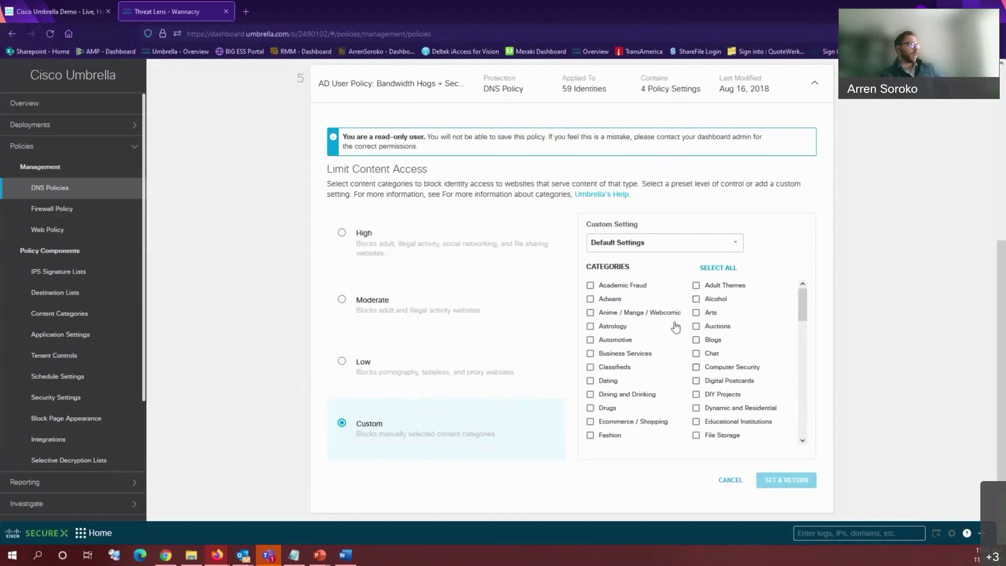
pyautogui.scroll(-3, 675, 326)
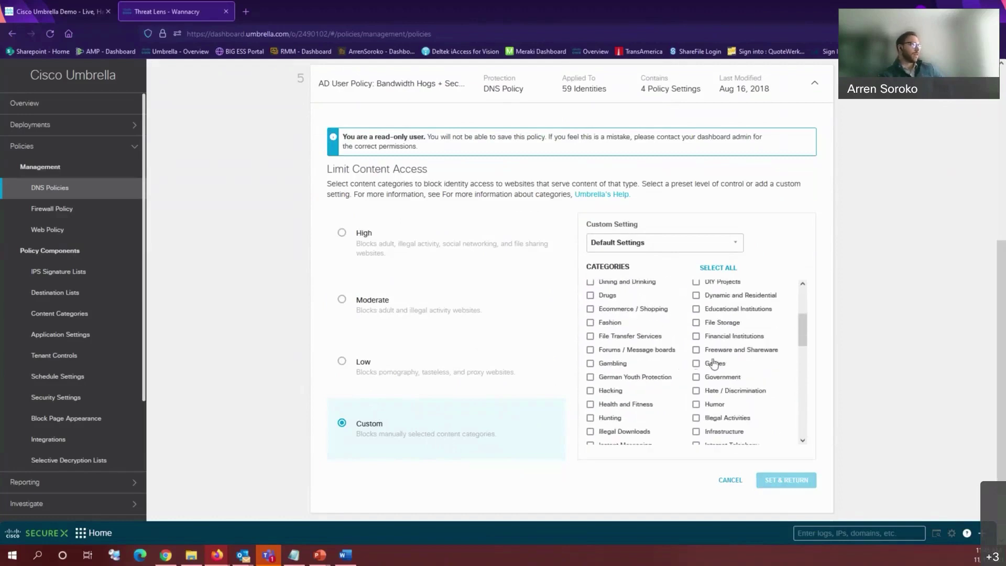
pyautogui.scroll(-2, 619, 367)
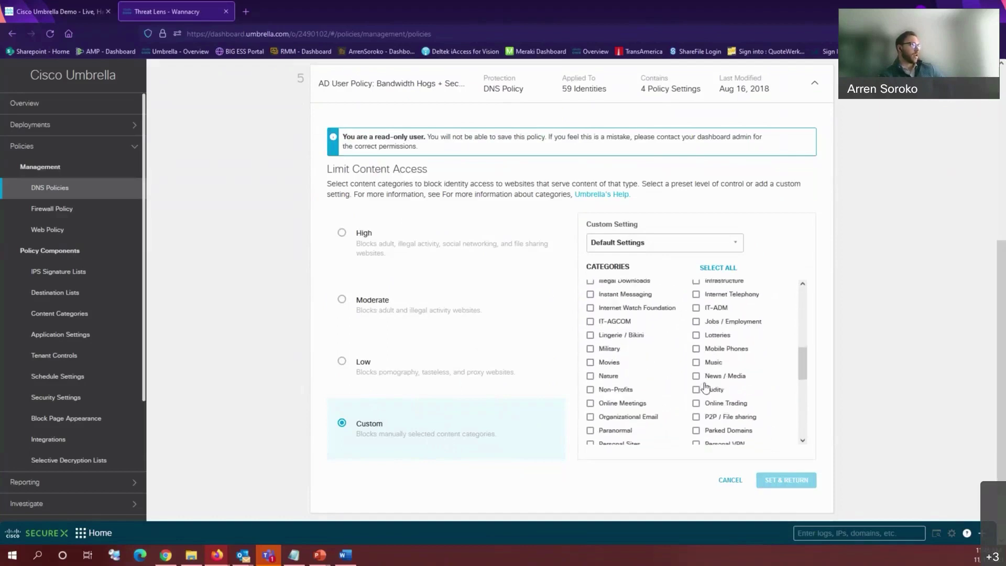
pyautogui.scroll(-3, 707, 387)
pyautogui.scroll(-3, 687, 378)
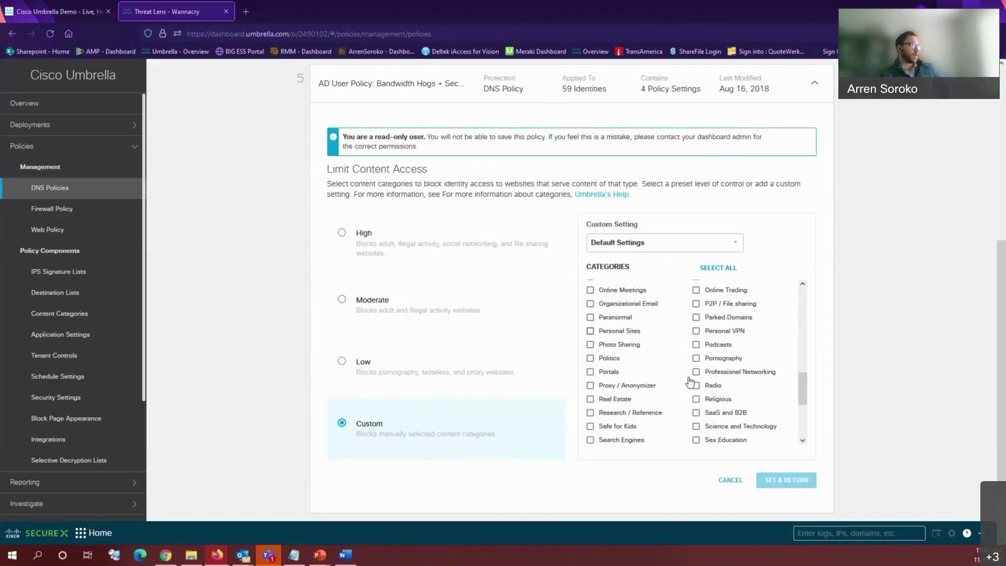
pyautogui.scroll(-2, 684, 378)
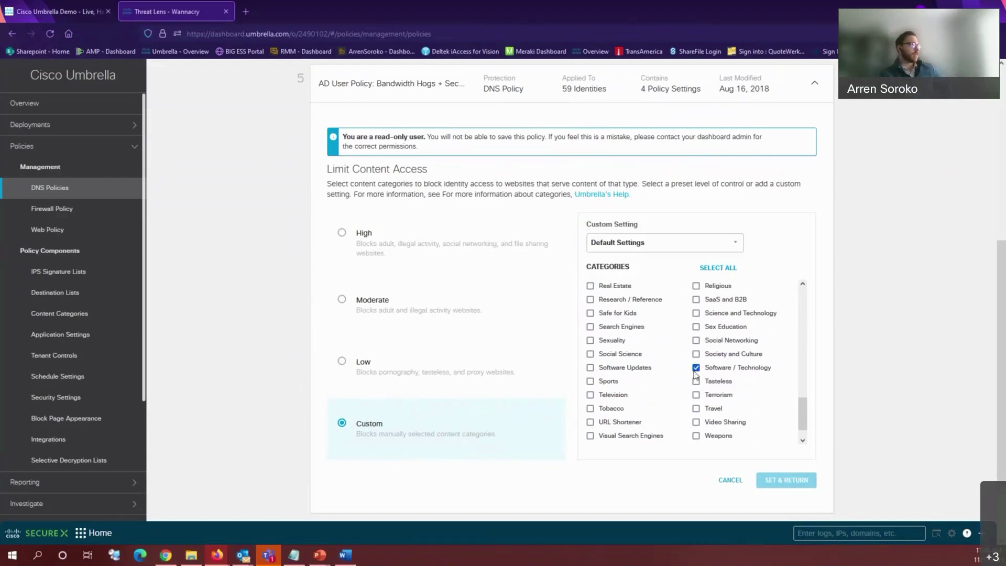
pyautogui.click(736, 481)
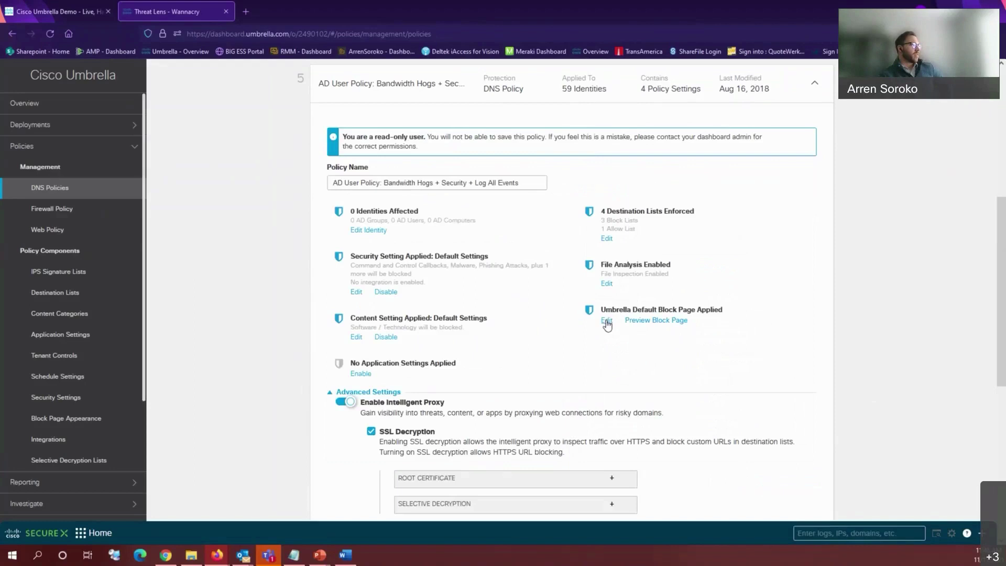
# Try to preview Umbrella's default block page from the policy's block page settings, and return to the policy summary
pyautogui.click(606, 321)
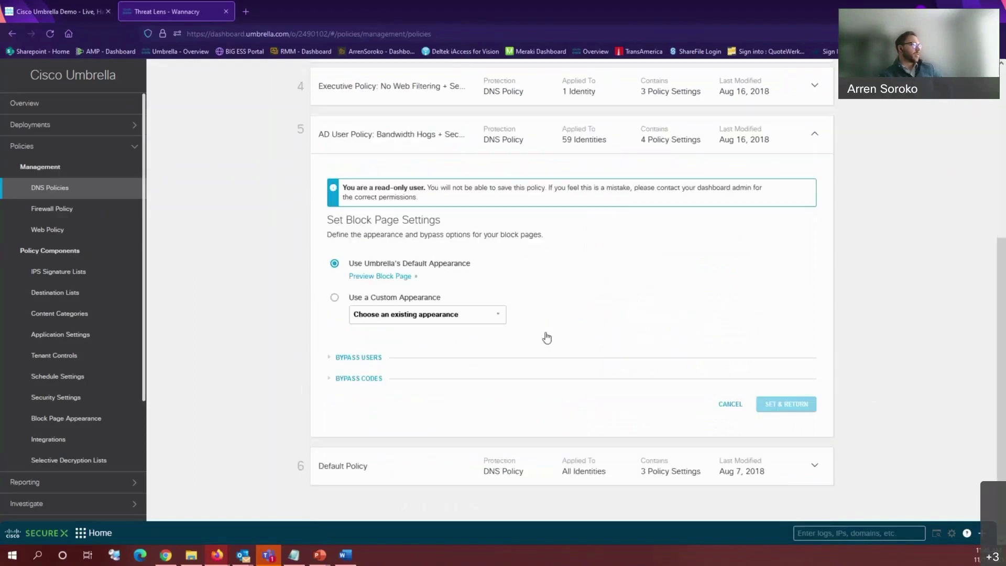
pyautogui.click(408, 278)
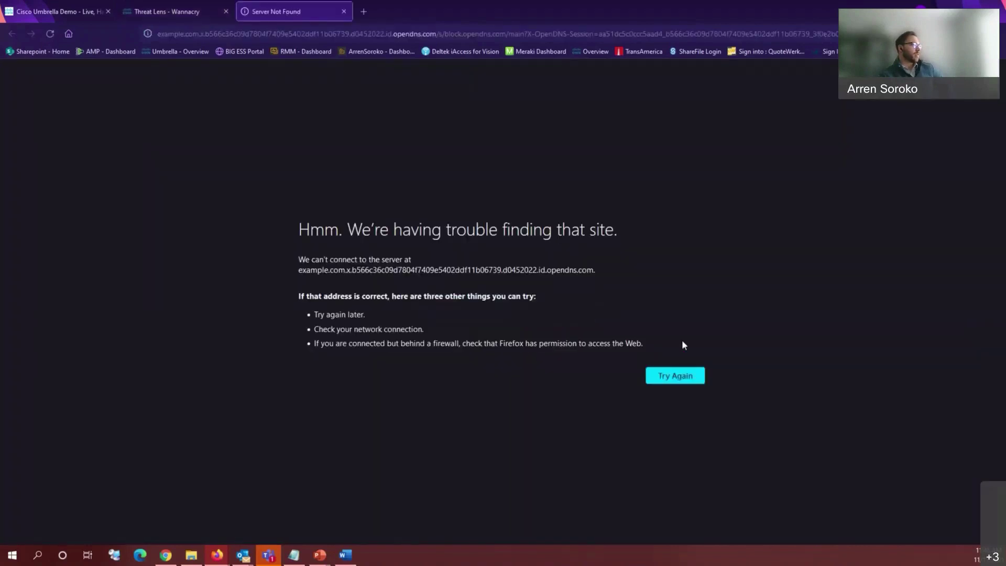
pyautogui.moveTo(292, 228); pyautogui.dragTo(749, 392)
pyautogui.click(717, 406)
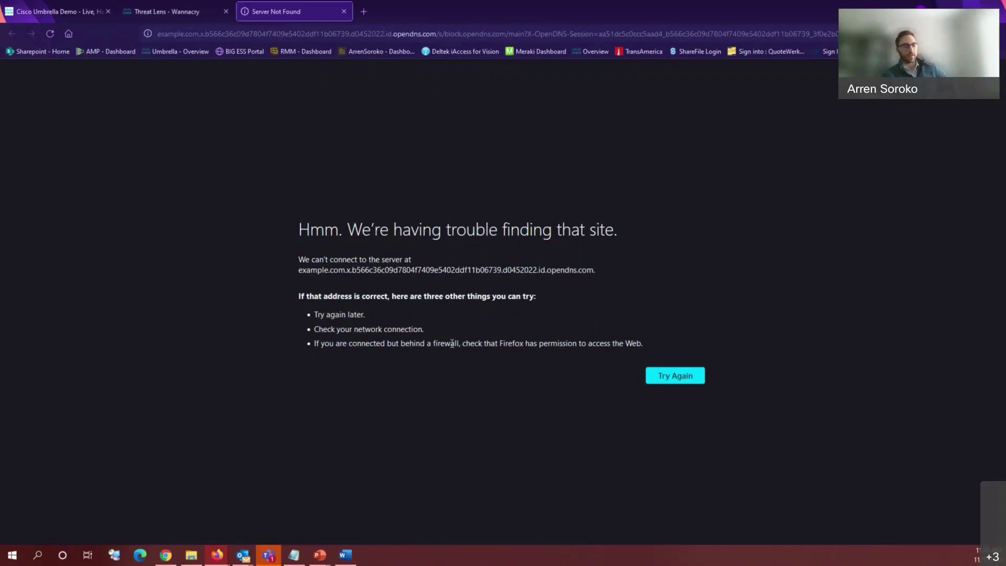
pyautogui.click(346, 12)
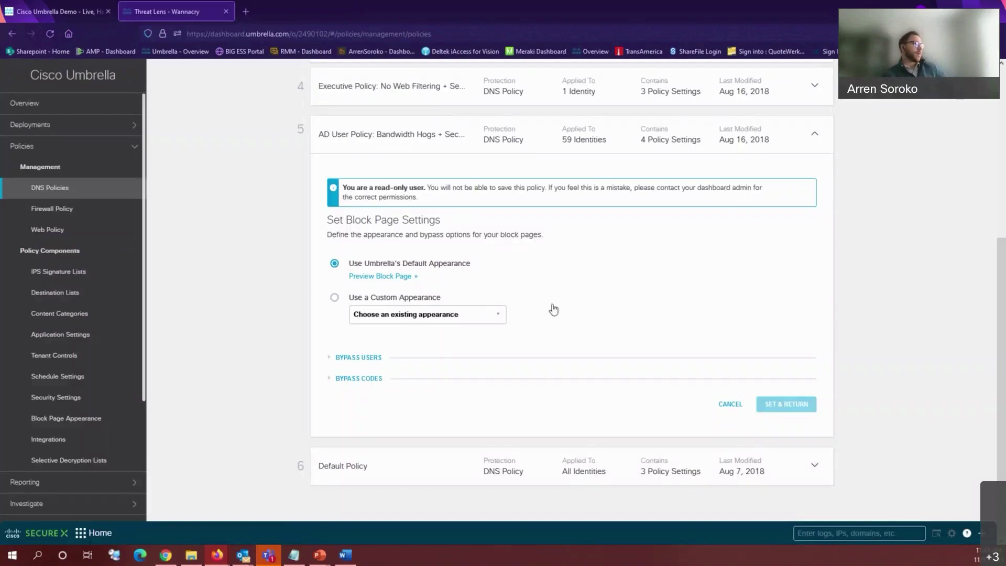
pyautogui.click(720, 406)
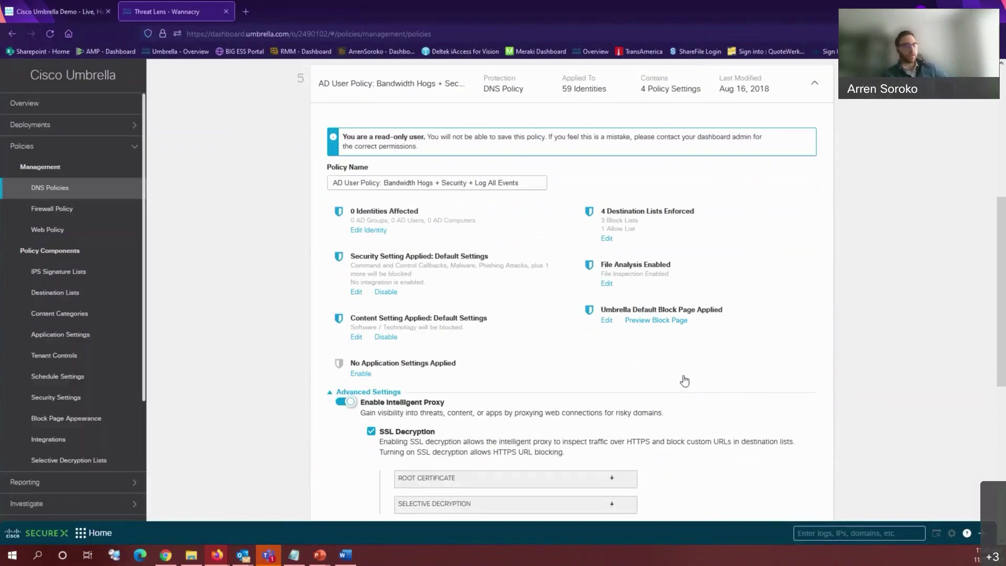
# Open the AD User Policy's application settings and examine the list of application categories that can be controlled
pyautogui.scroll(-1, 470, 337)
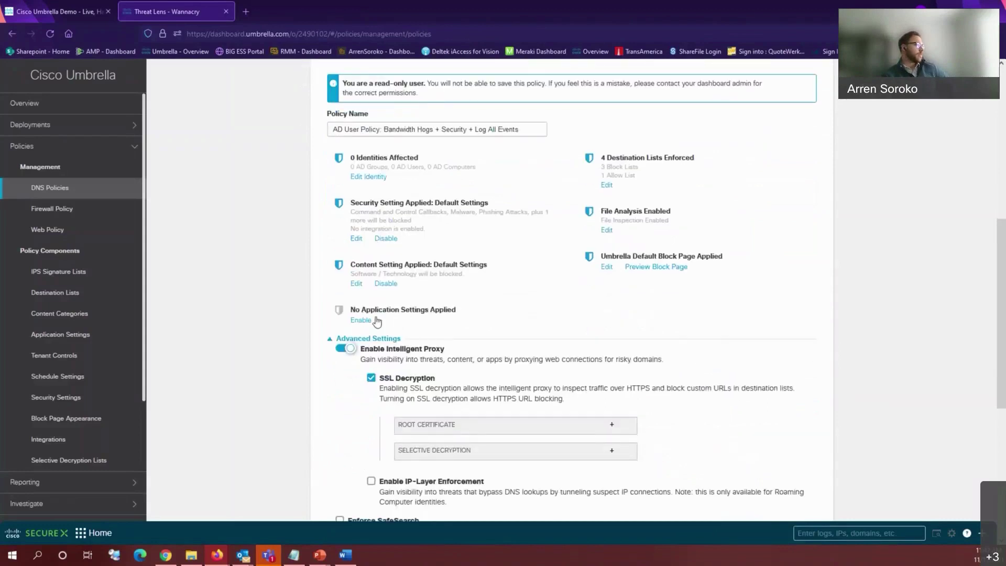
pyautogui.click(364, 319)
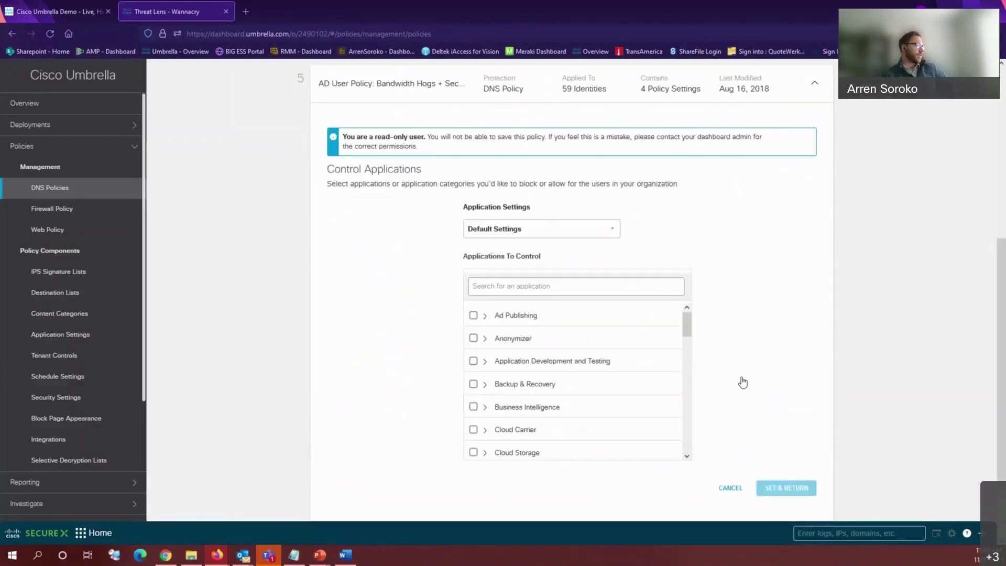
pyautogui.scroll(1, 741, 384)
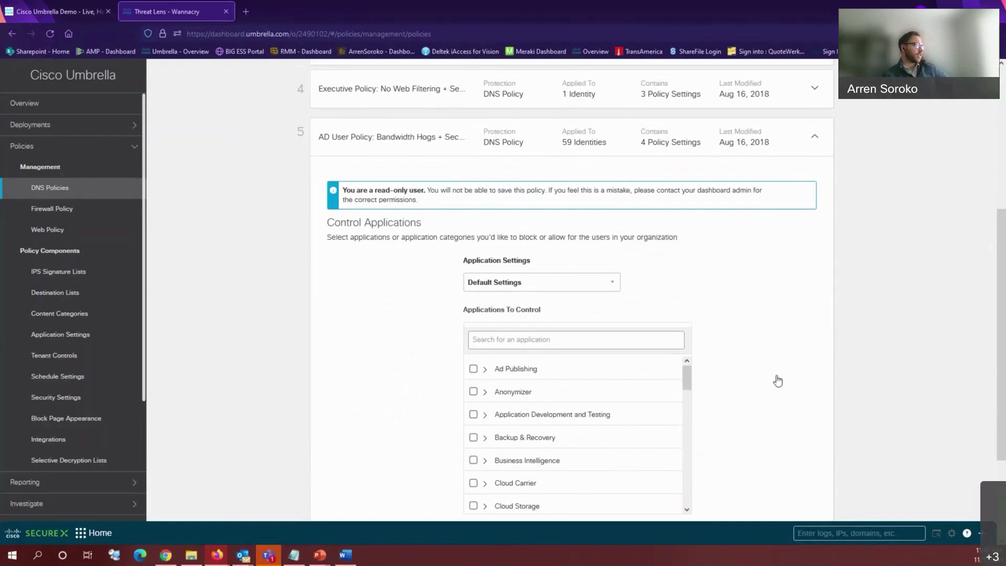
pyautogui.scroll(-1, 777, 378)
pyautogui.scroll(-1, 777, 378)
pyautogui.scroll(-3, 613, 349)
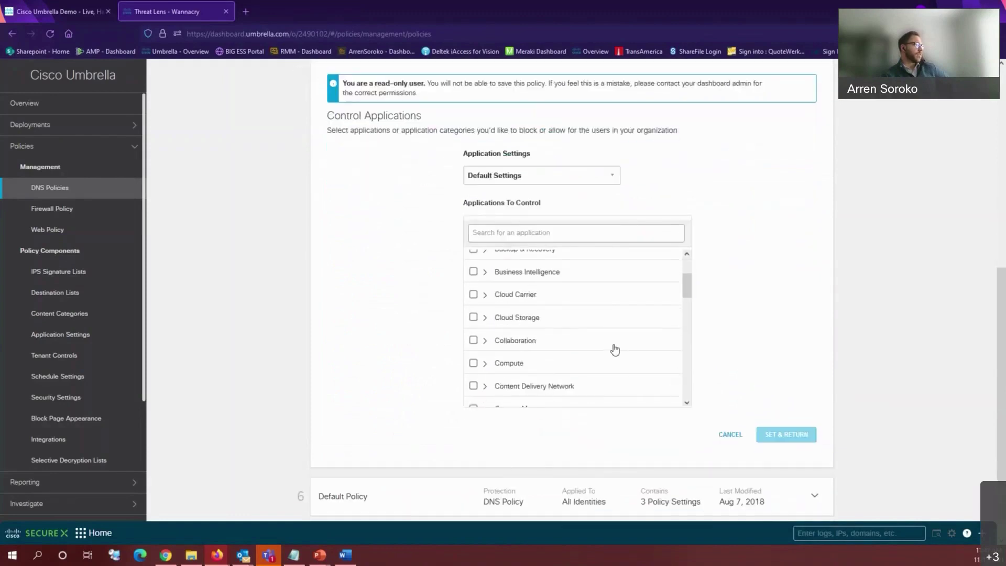
pyautogui.scroll(-1, 614, 349)
pyautogui.scroll(-6, 618, 368)
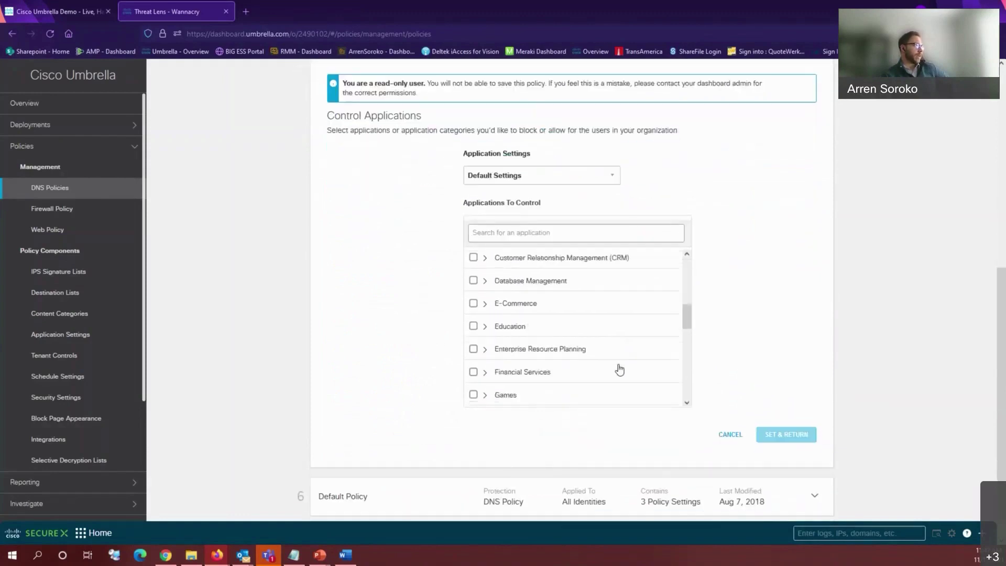
pyautogui.scroll(-4, 564, 353)
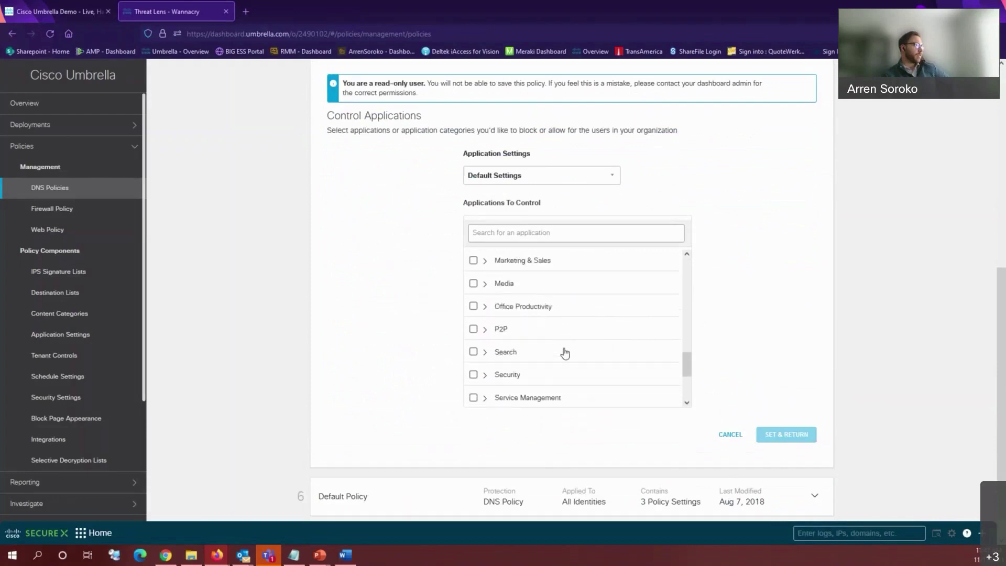
pyautogui.scroll(5, 565, 354)
pyautogui.scroll(-5, 564, 352)
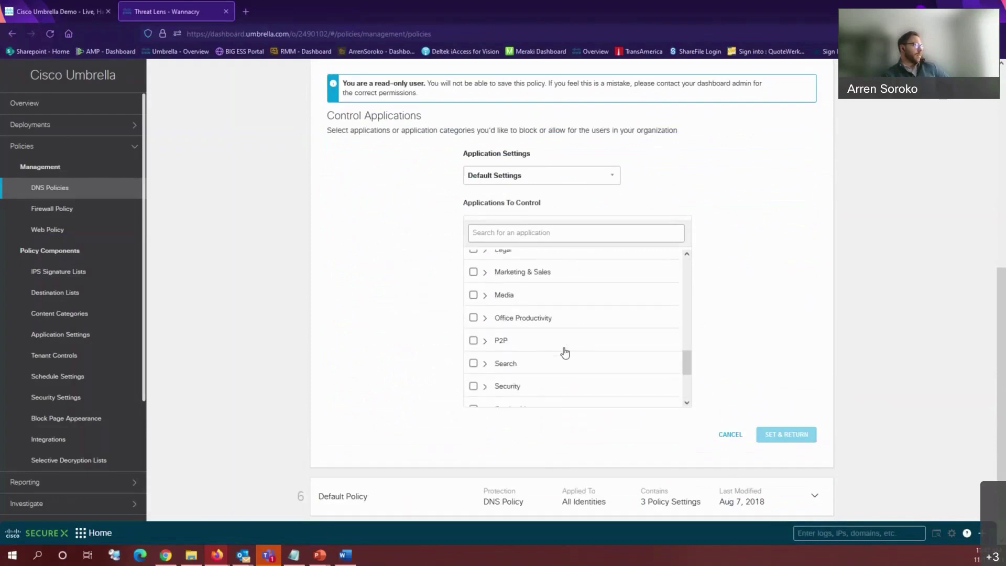
pyautogui.scroll(-1, 564, 352)
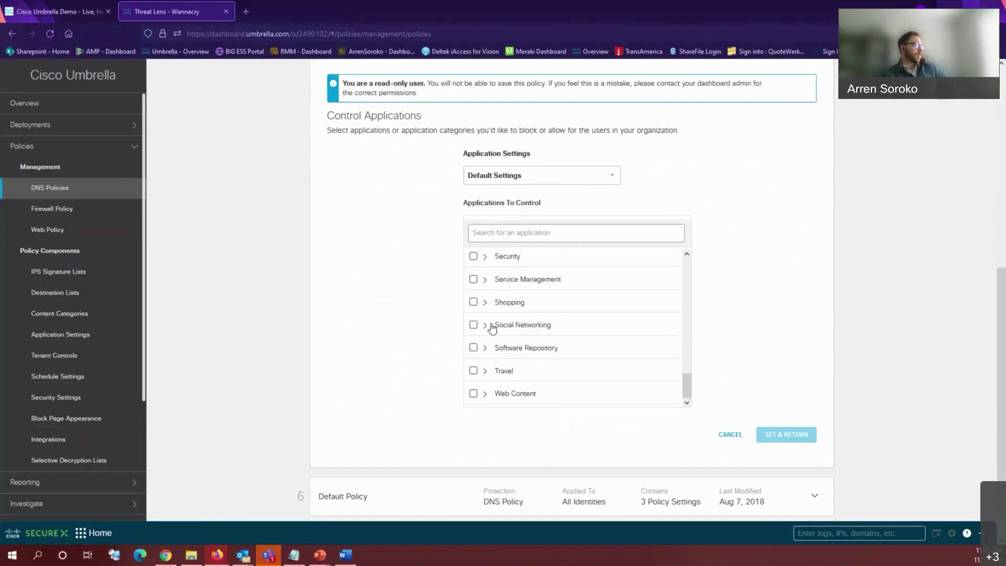
# Select Facebook under Social Networking to view its access control options, then cancel them and deselect Facebook
pyautogui.click(485, 325)
pyautogui.scroll(-1, 583, 332)
pyautogui.scroll(-6, 583, 336)
pyautogui.scroll(-3, 580, 335)
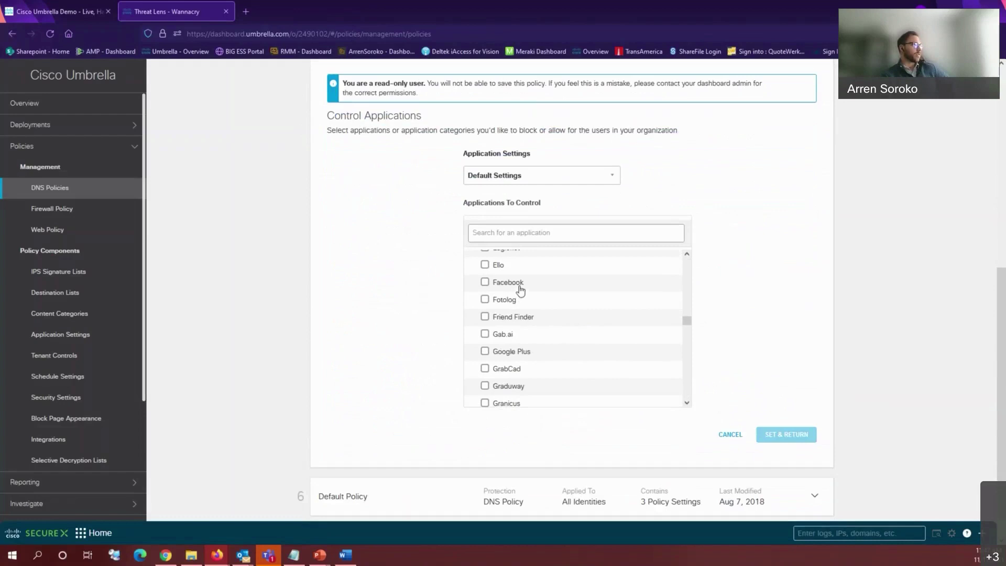
pyautogui.click(485, 283)
pyautogui.click(671, 283)
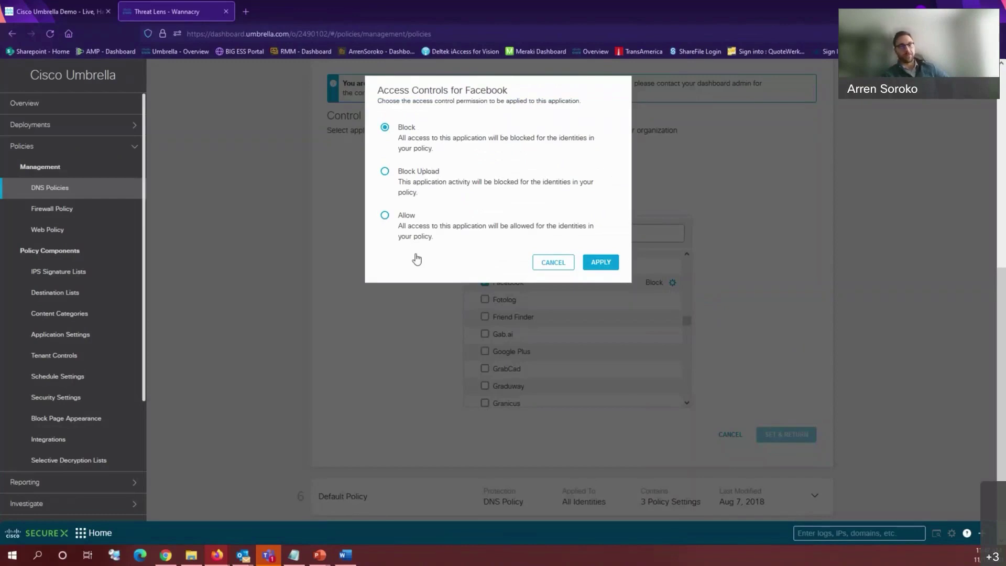
pyautogui.click(551, 263)
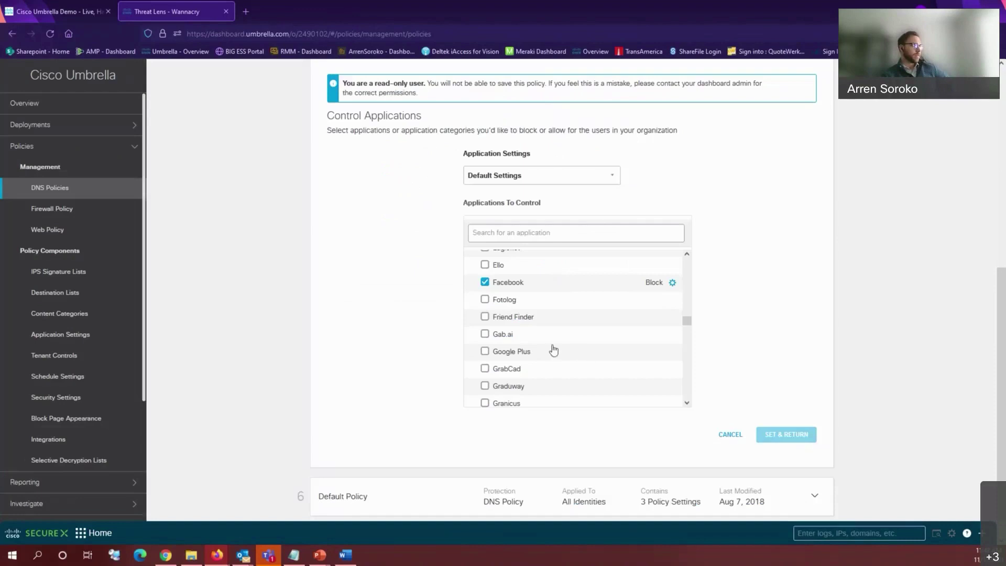
pyautogui.click(483, 287)
# Look through the other application categories and leave the application settings without saving
pyautogui.scroll(-3, 549, 352)
pyautogui.scroll(3, 543, 353)
pyautogui.scroll(5, 542, 357)
pyautogui.scroll(-3, 525, 352)
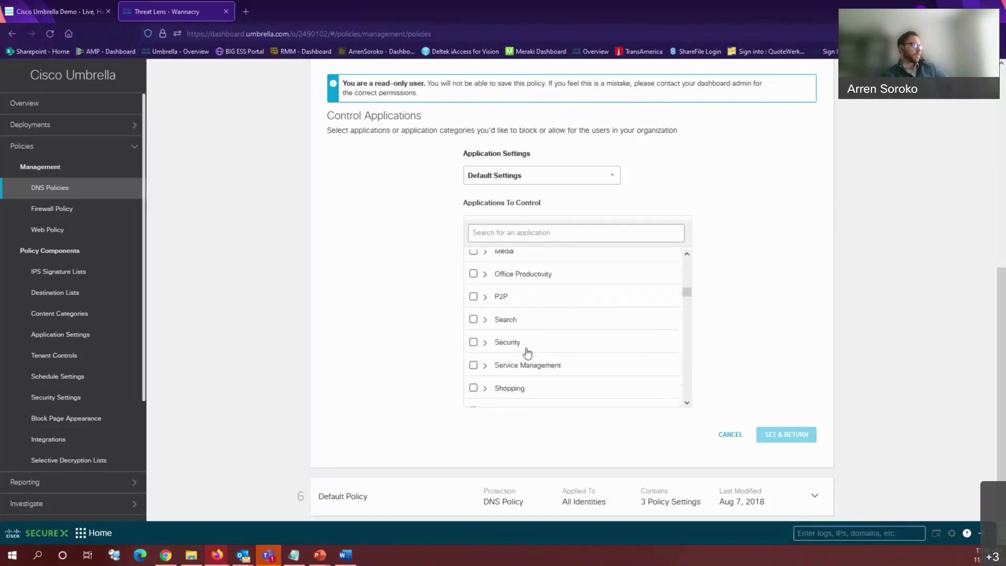
pyautogui.click(486, 339)
pyautogui.scroll(10, 613, 353)
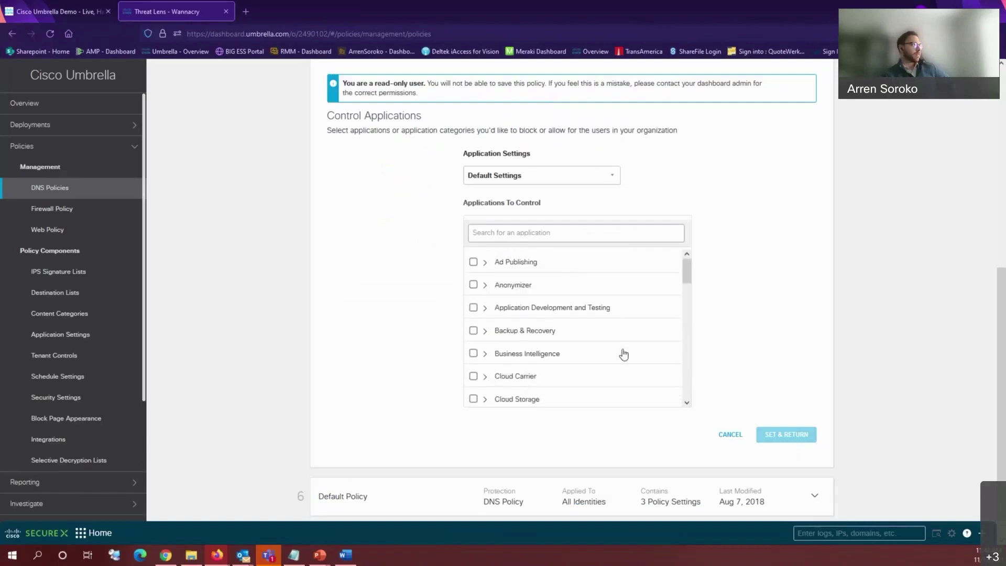
pyautogui.click(731, 439)
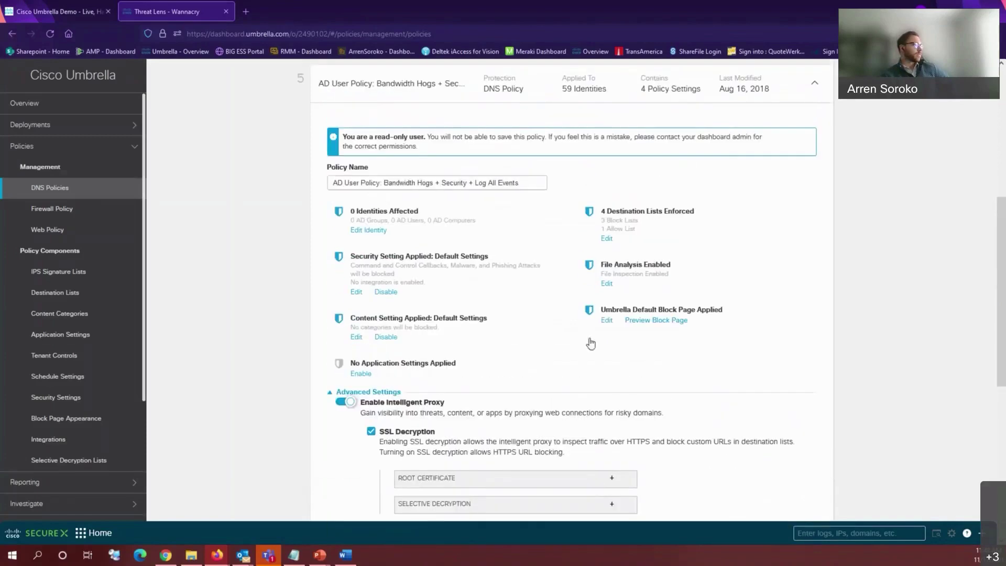
# Review the AD User Policy's advanced settings and logging options, and close the policy without saving
pyautogui.scroll(-2, 600, 341)
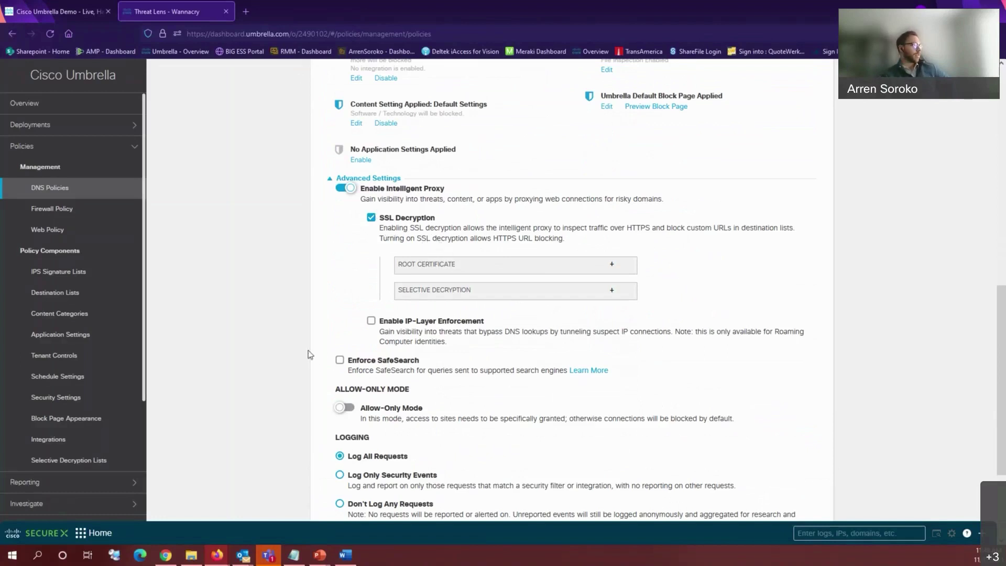
pyautogui.scroll(-2, 442, 349)
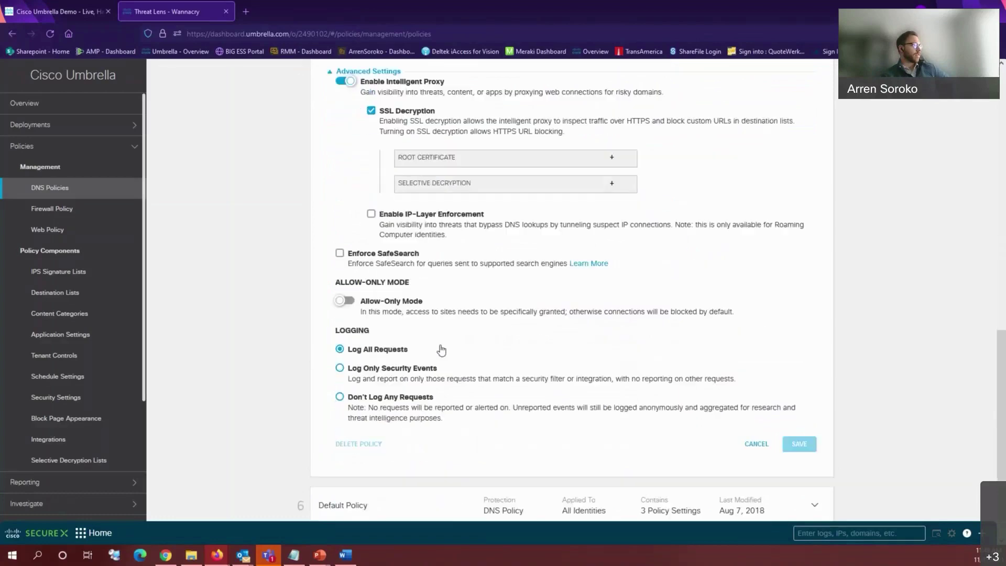
pyautogui.click(757, 444)
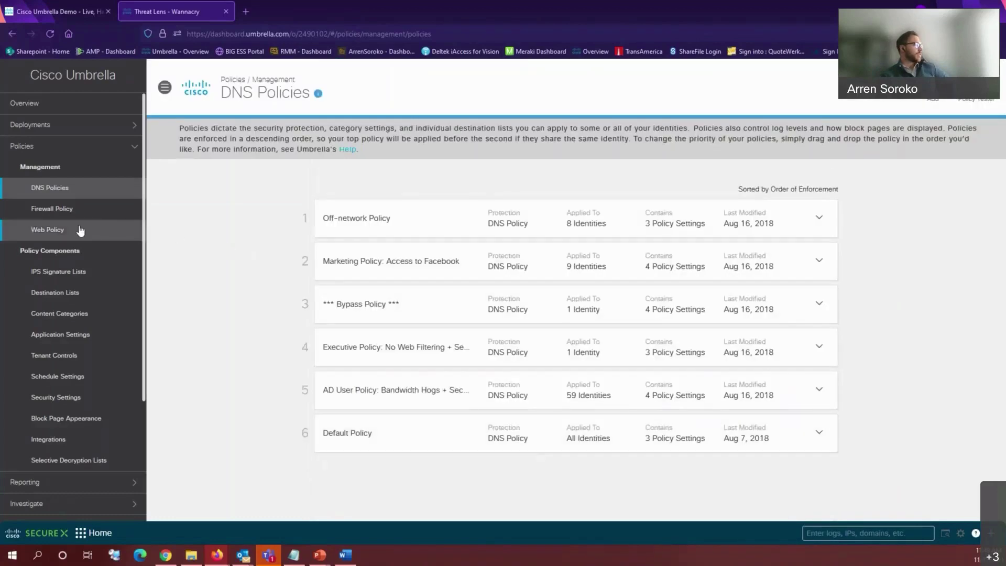
# Open the Default Web Policy on the Web Policy page and review its ruleset rules and settings
pyautogui.click(55, 234)
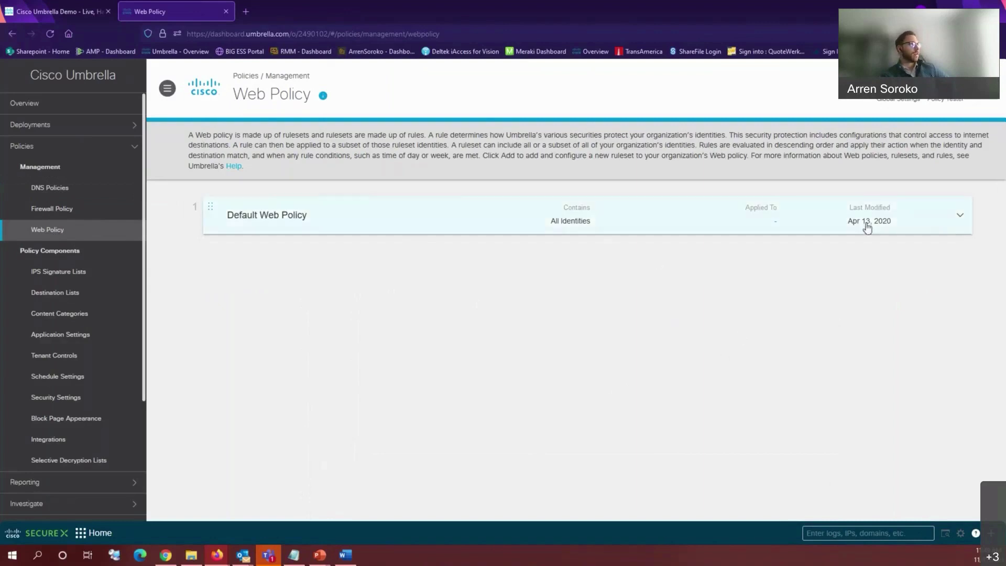
pyautogui.click(918, 230)
pyautogui.scroll(-5, 620, 293)
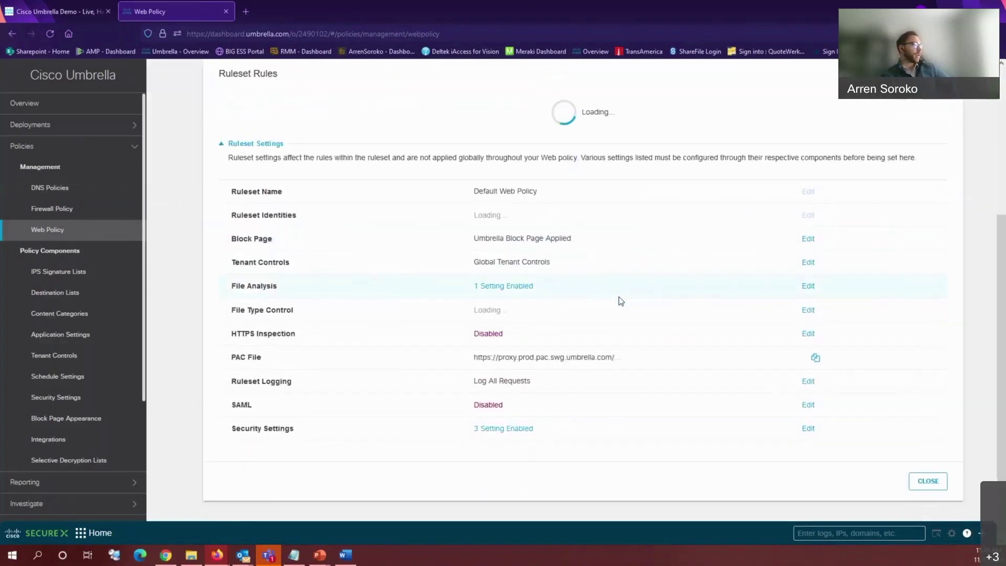
pyautogui.scroll(1, 634, 302)
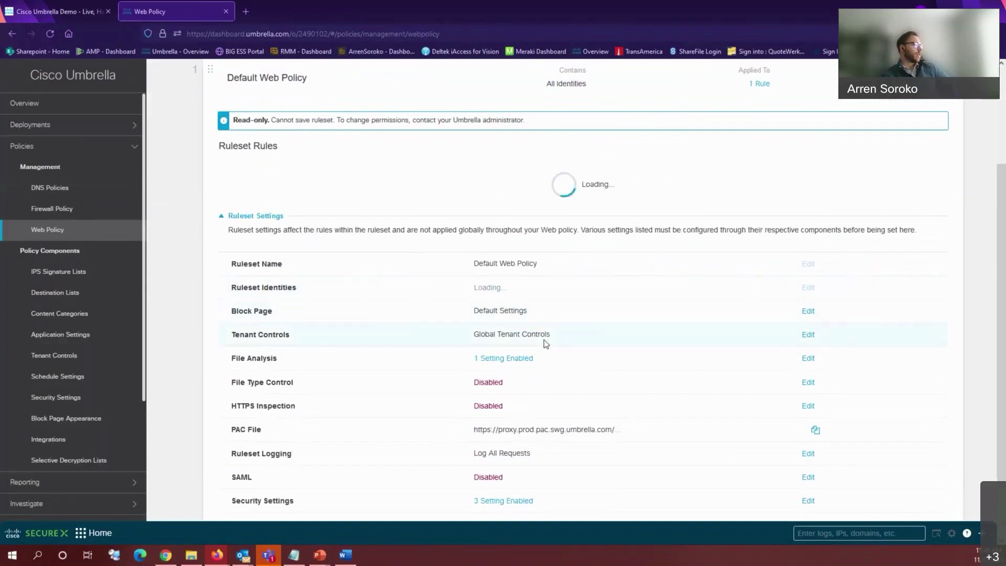
pyautogui.scroll(-2, 506, 297)
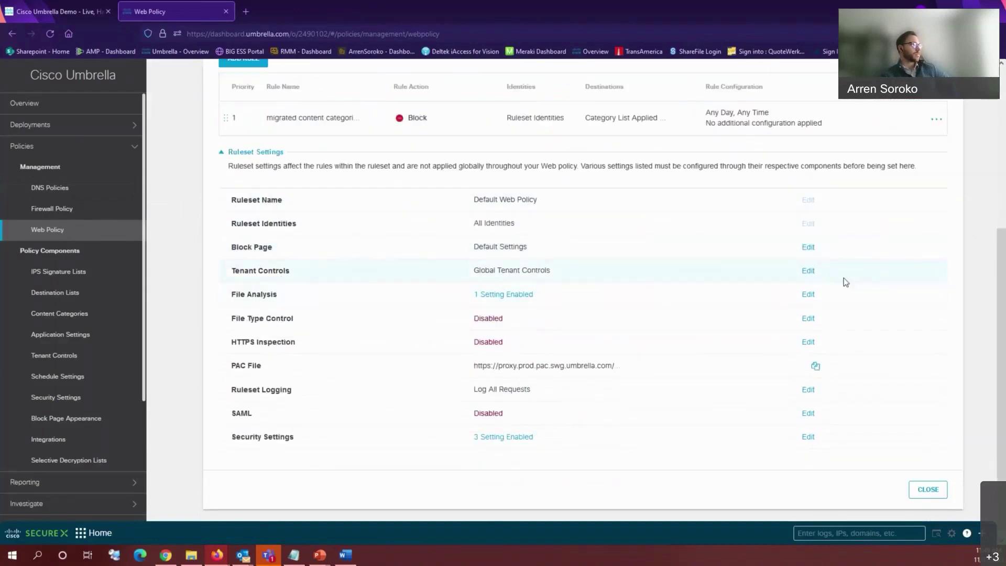
# View the ruleset's tenant controls for Microsoft 365, Google G Suite and Slack without saving, and close the Default Web Policy
pyautogui.click(810, 271)
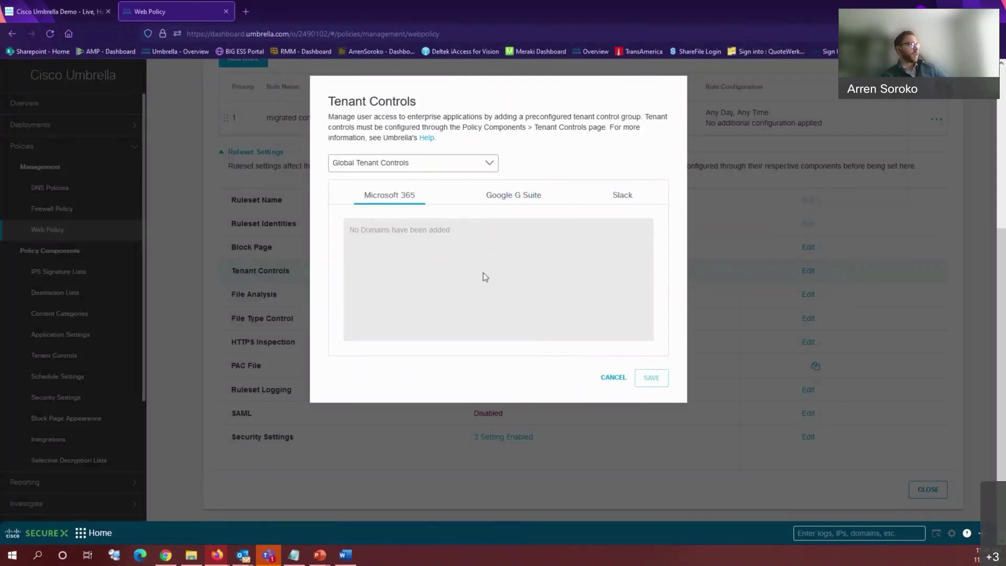
pyautogui.click(498, 199)
pyautogui.click(576, 205)
pyautogui.click(505, 205)
pyautogui.click(402, 198)
pyautogui.click(616, 377)
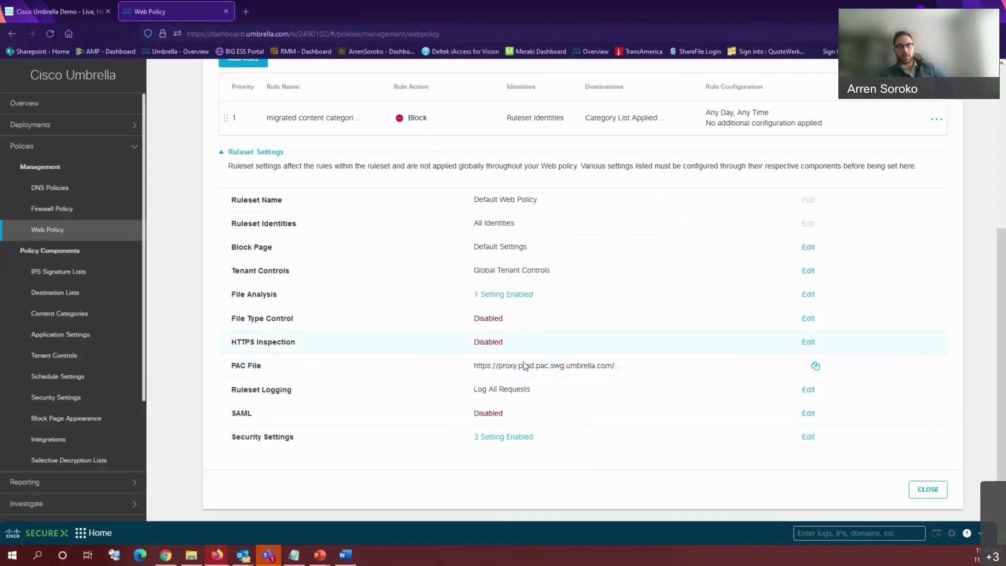
pyautogui.scroll(-1, 486, 315)
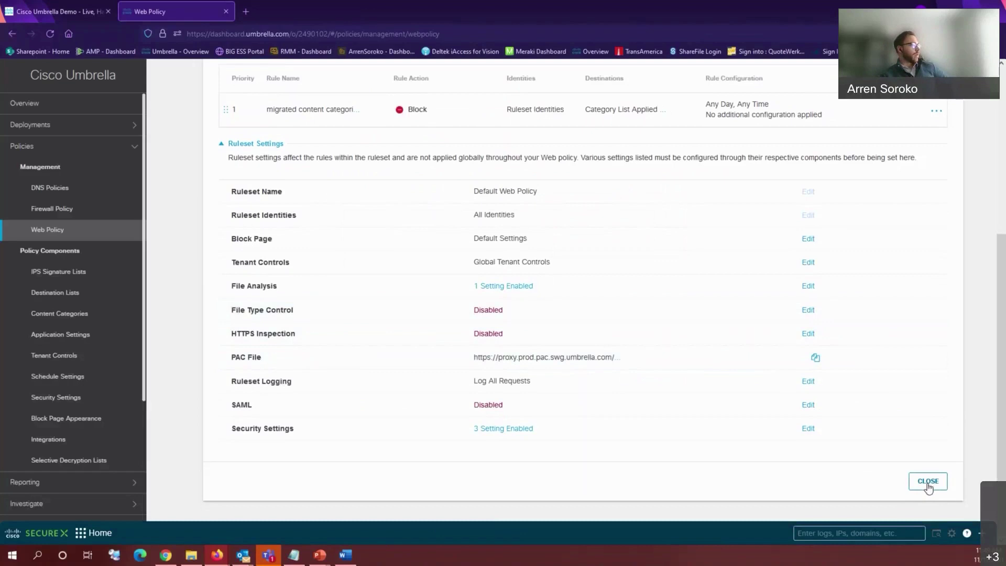
pyautogui.click(927, 482)
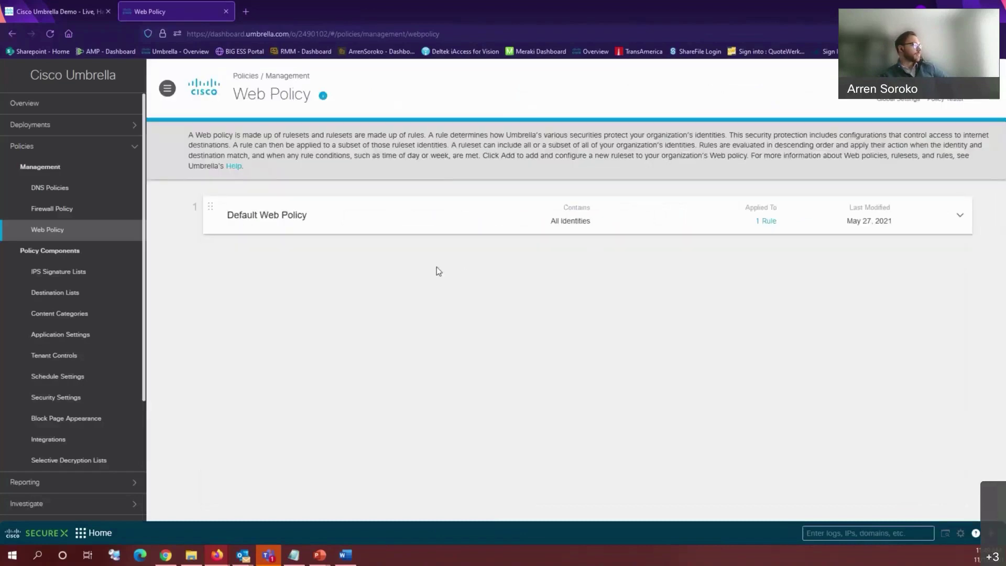
# Open the App Discovery report from the core reports
pyautogui.scroll(-5, 78, 251)
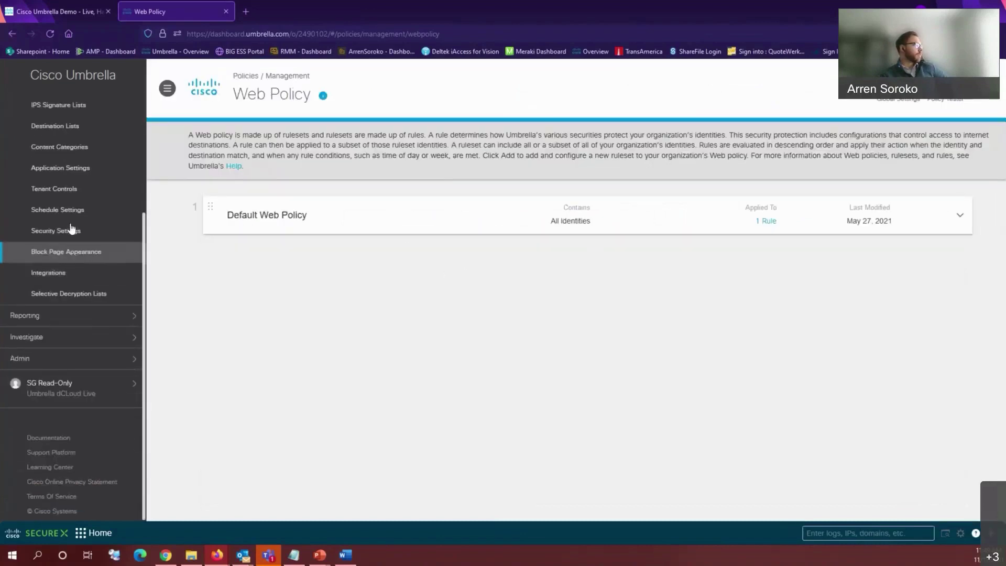
pyautogui.scroll(2, 72, 226)
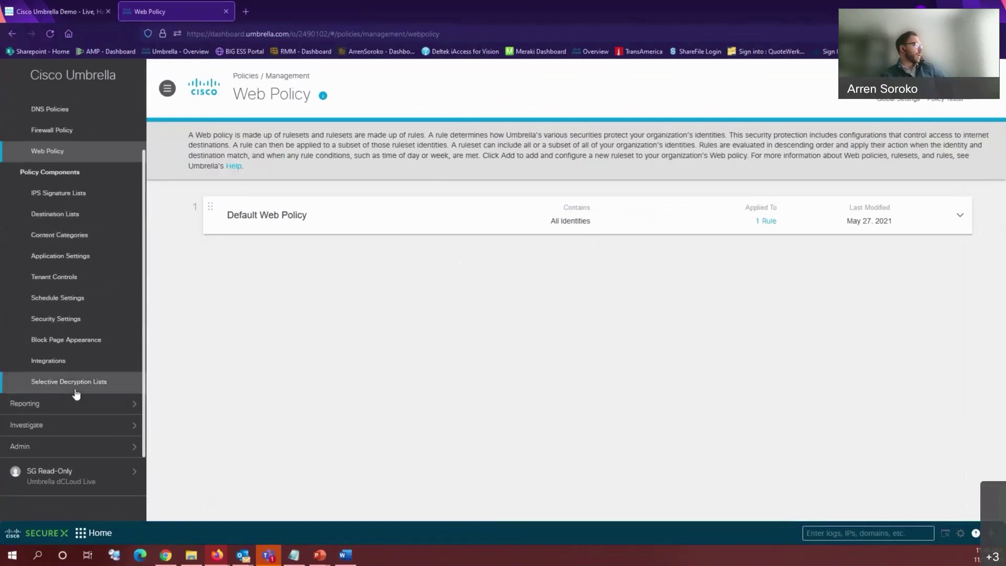
pyautogui.scroll(3, 68, 361)
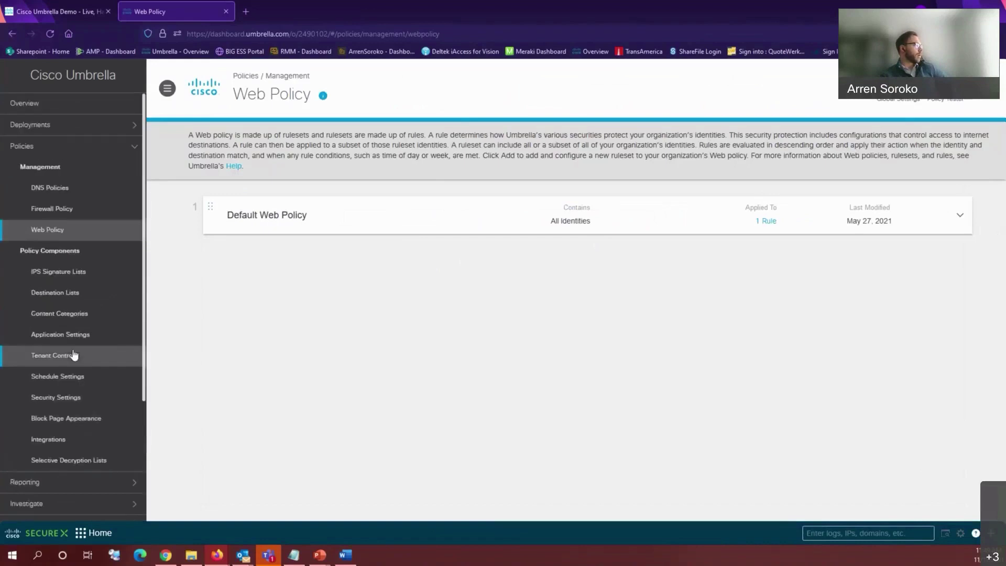
pyautogui.scroll(-2, 105, 367)
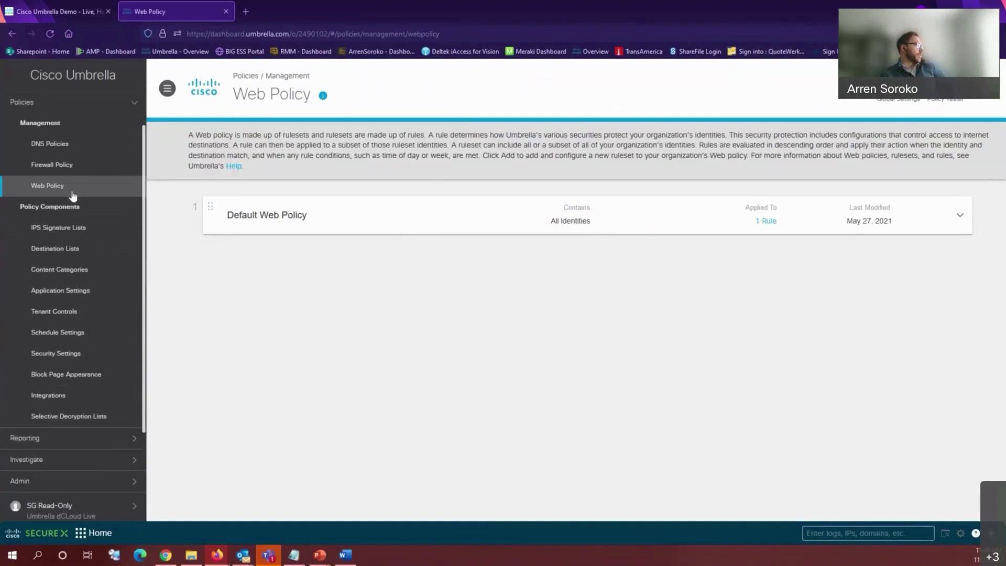
pyautogui.click(49, 443)
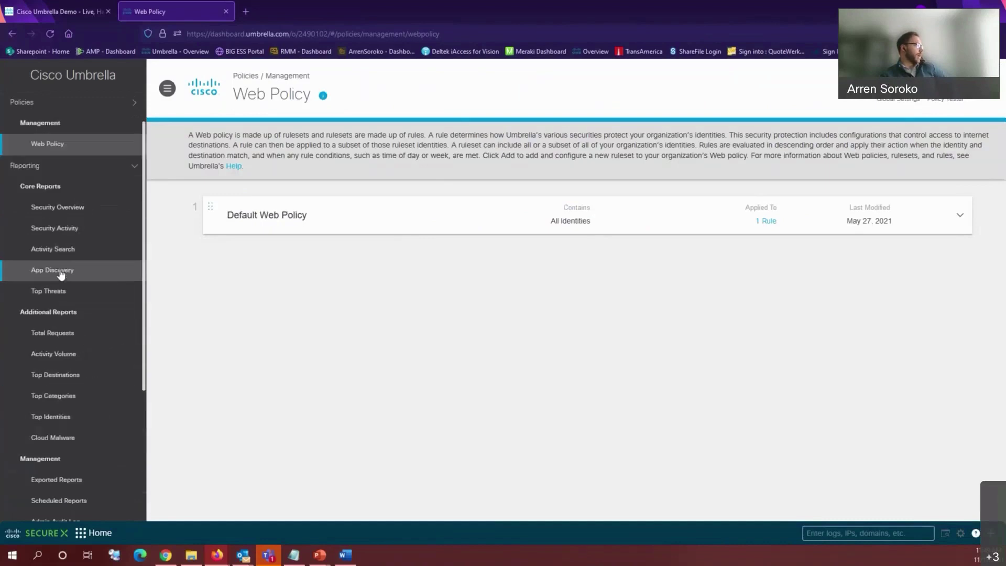
pyautogui.click(63, 270)
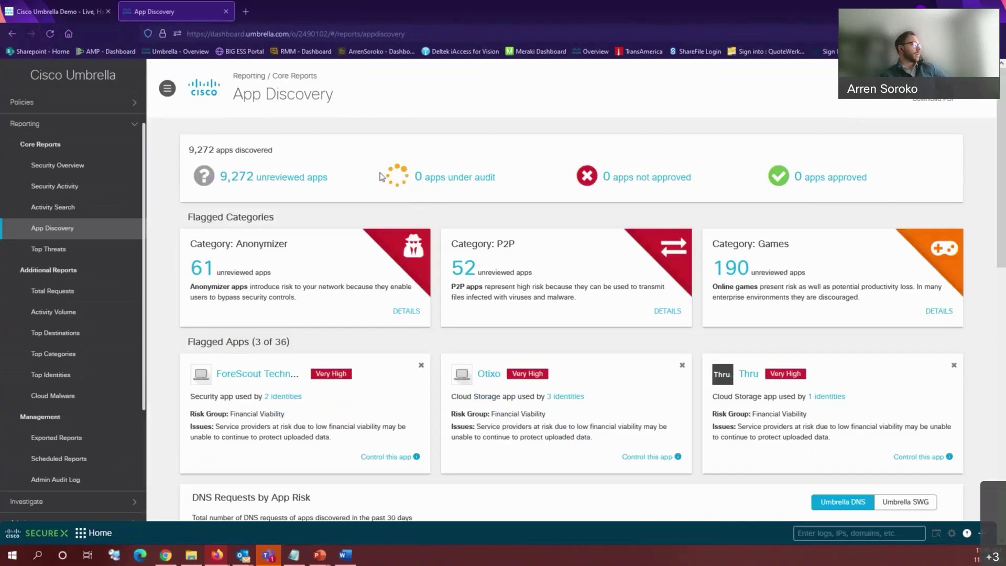
# List the unreviewed apps and examine their weighted risk, including the risk summary for Open Computer Network
pyautogui.moveTo(329, 177); pyautogui.dragTo(218, 179)
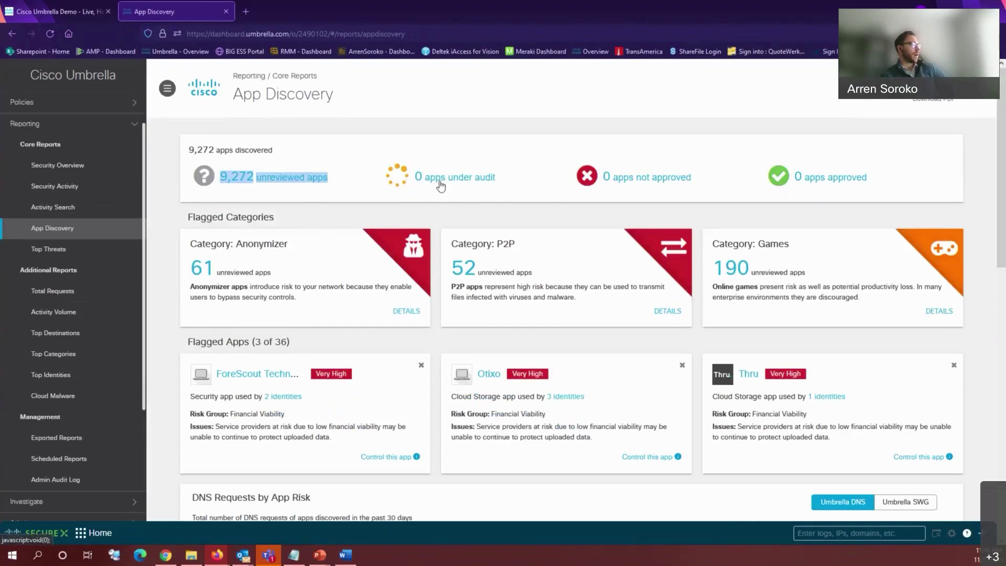
pyautogui.click(280, 179)
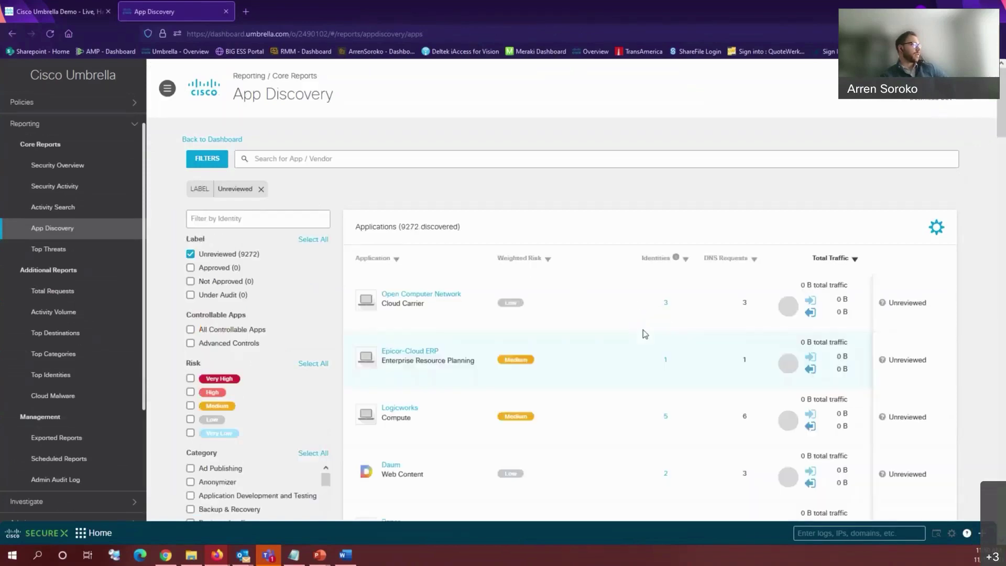
pyautogui.scroll(-1, 534, 290)
pyautogui.moveTo(523, 254)
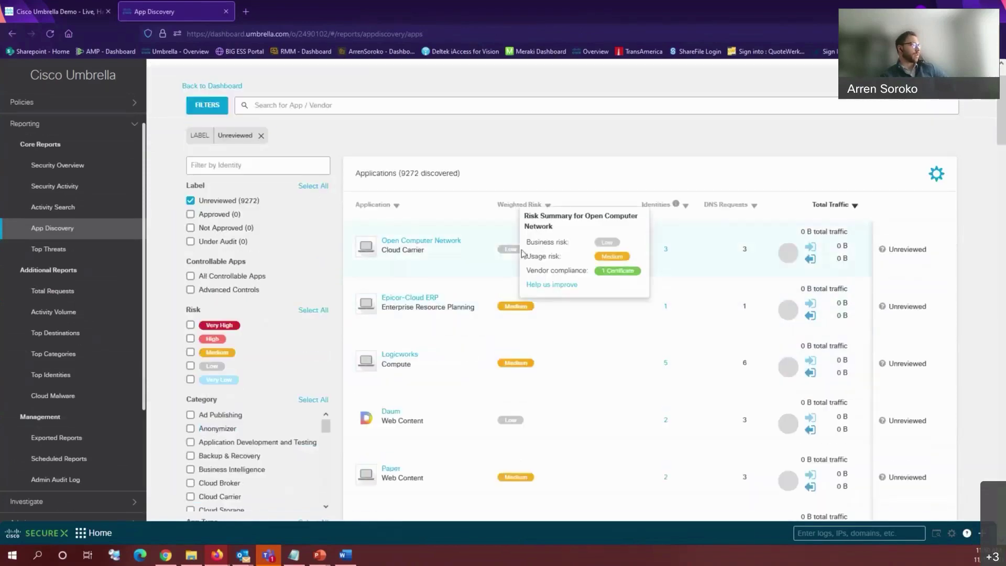
pyautogui.scroll(-2, 524, 338)
pyautogui.scroll(-2, 525, 348)
pyautogui.scroll(-1, 542, 377)
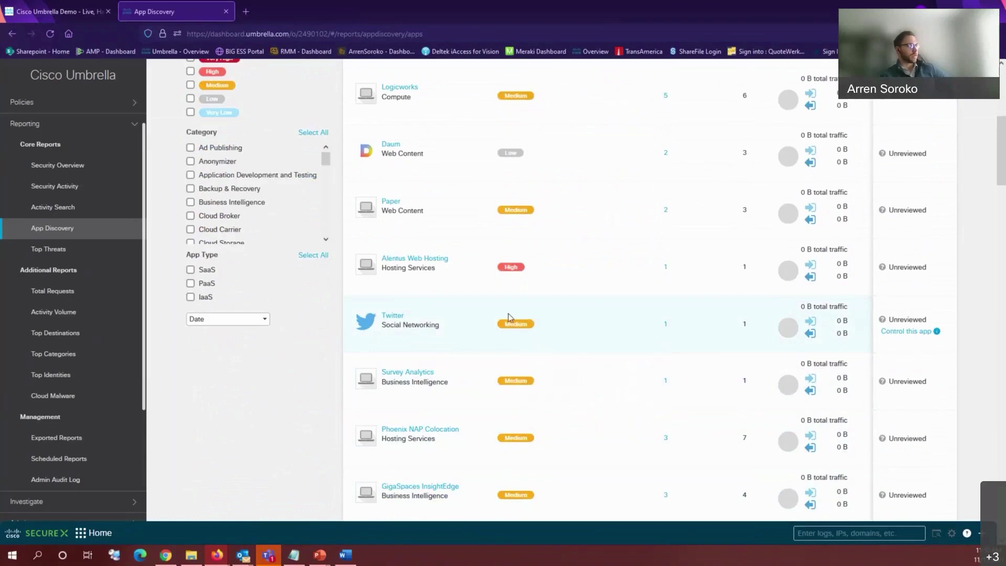
# Open the Twitter entry in the unreviewed apps list and review its category, vendor, traffic and DNS request details
pyautogui.scroll(-1, 96, 346)
pyautogui.scroll(2, 97, 345)
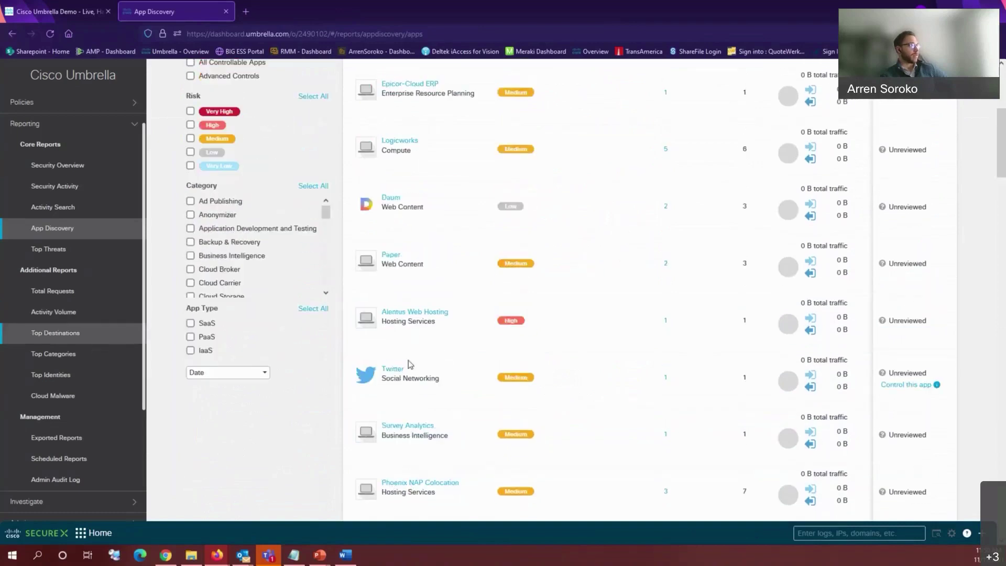
pyautogui.scroll(-1, 444, 373)
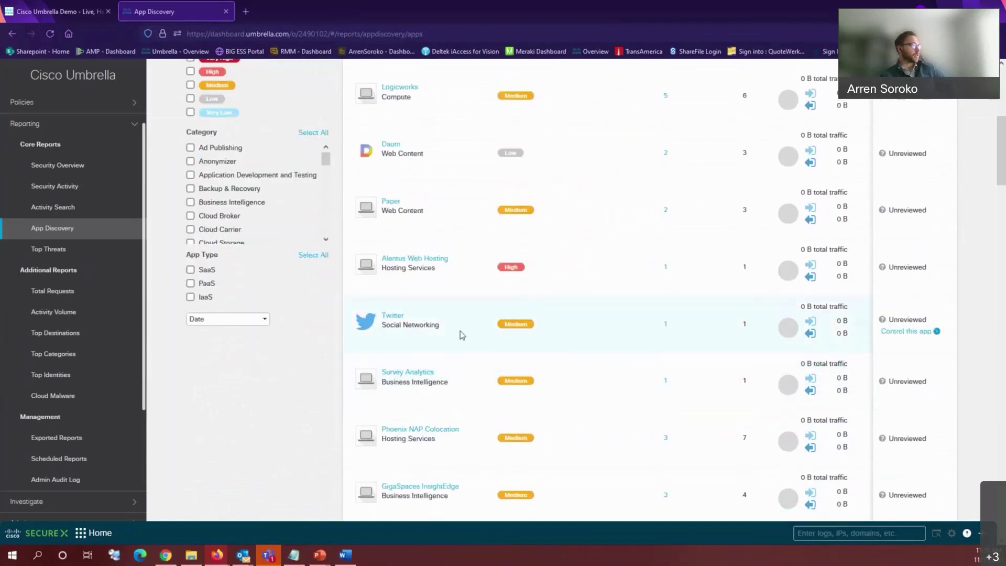
pyautogui.click(394, 316)
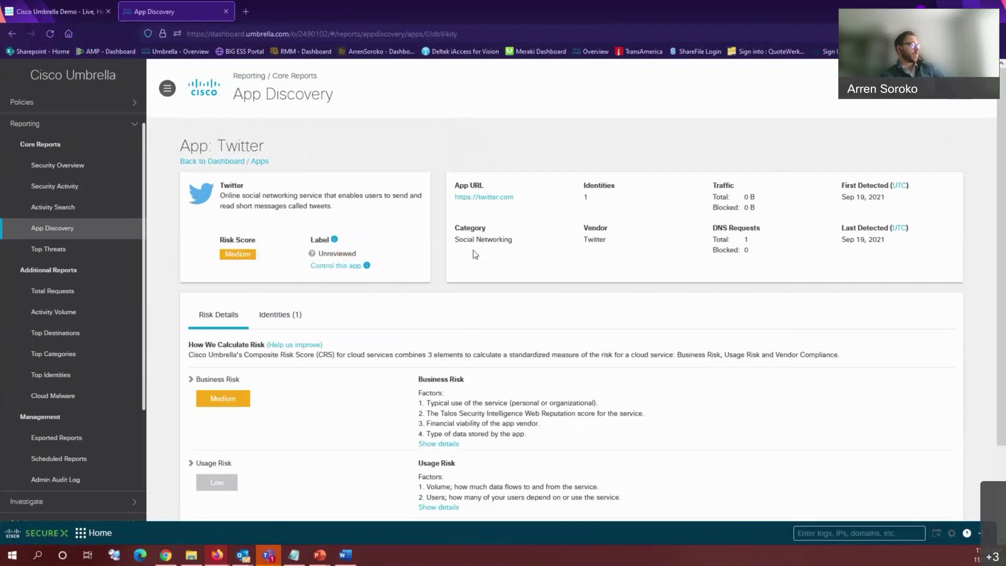
pyautogui.moveTo(514, 240); pyautogui.dragTo(448, 241)
pyautogui.click(635, 254)
pyautogui.moveTo(561, 243); pyautogui.dragTo(610, 226)
pyautogui.click(801, 204)
# Expand Twitter's Business Risk details and examine usage type, web reputation, financial viability risk and data storage
pyautogui.scroll(-2, 471, 249)
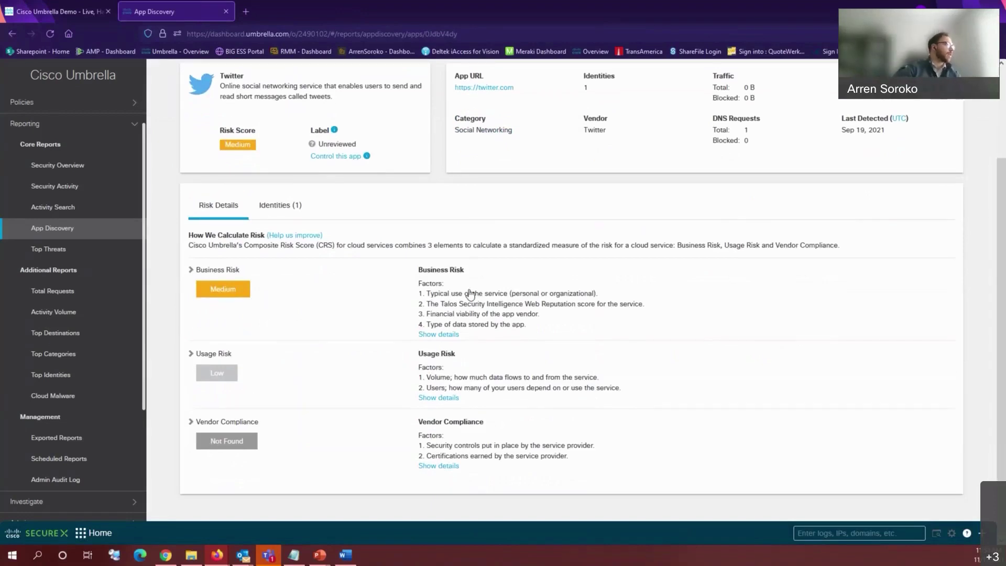
pyautogui.click(191, 273)
pyautogui.scroll(-2, 348, 323)
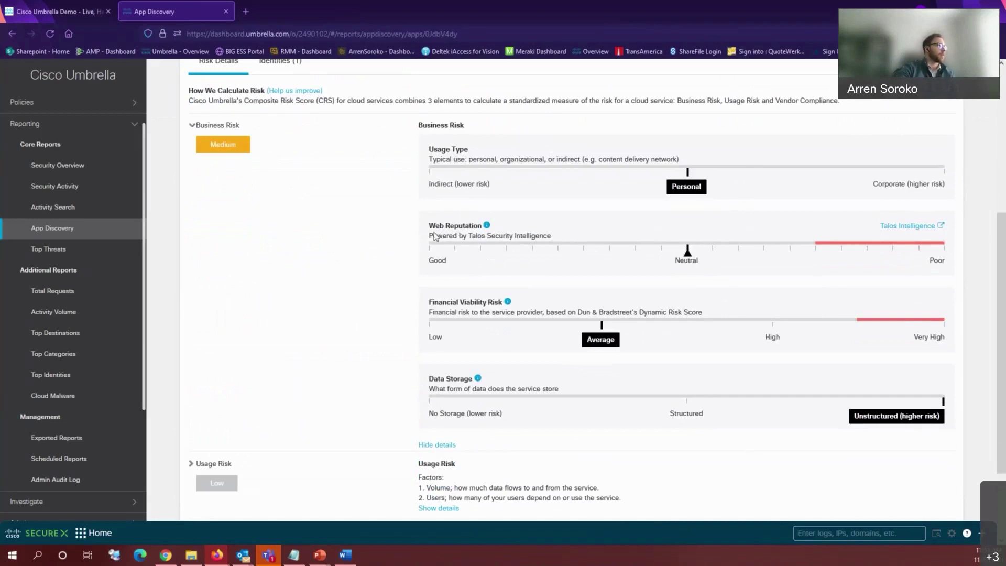
pyautogui.moveTo(427, 226); pyautogui.dragTo(520, 232)
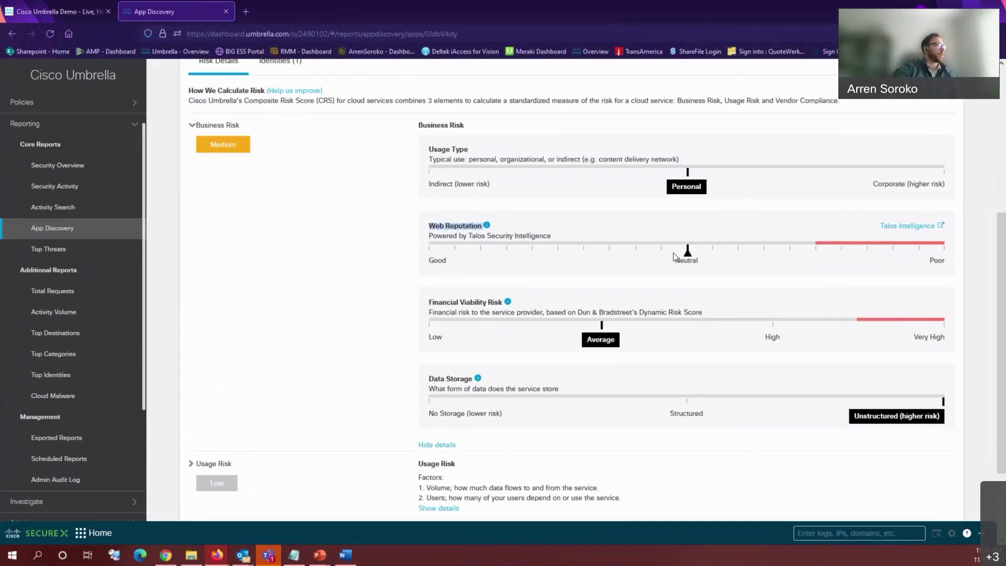
pyautogui.scroll(-2, 698, 355)
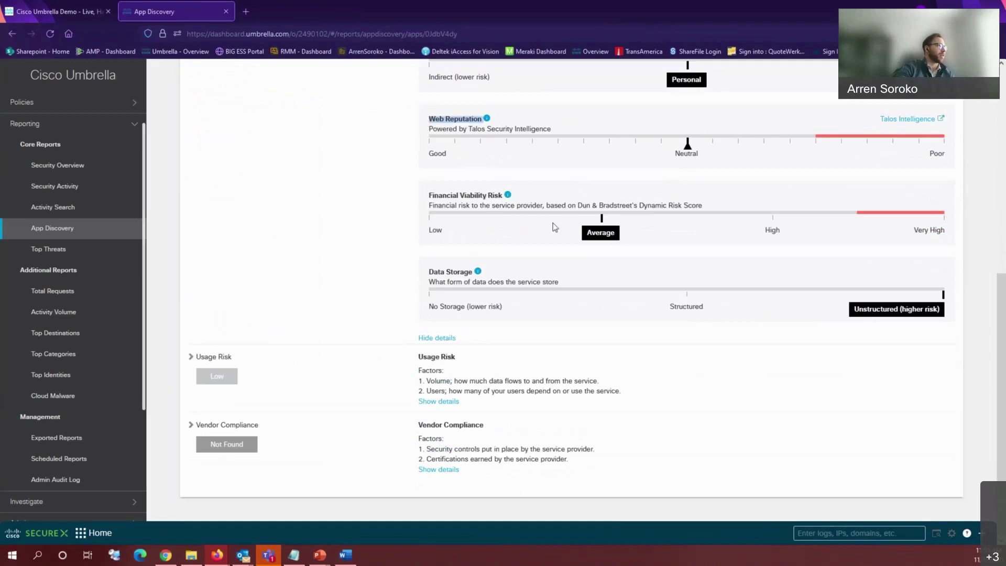
pyautogui.moveTo(508, 196)
pyautogui.scroll(-1, 439, 294)
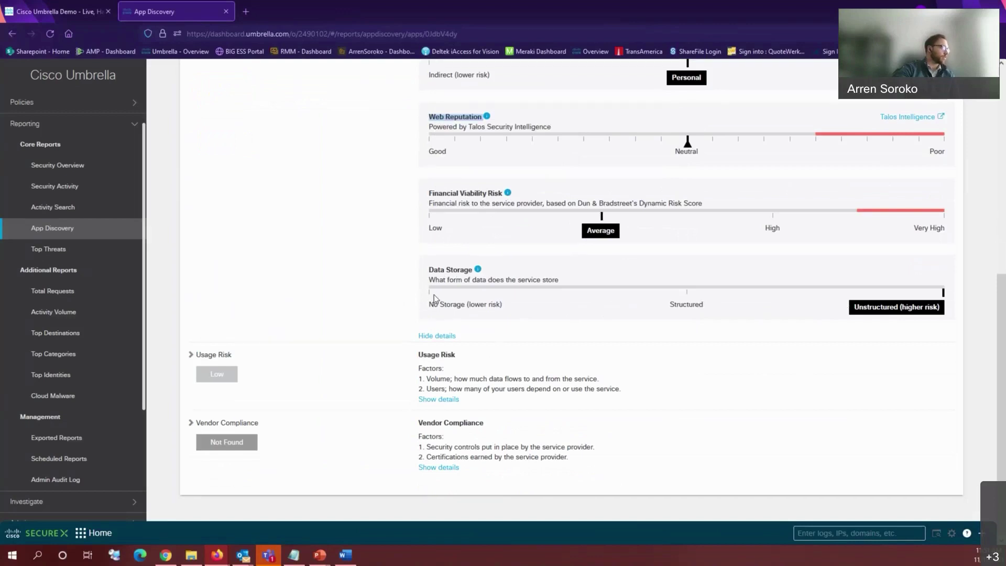
# Expand Twitter's Usage Risk details and examine the traffic and users factors
pyautogui.click(191, 353)
pyautogui.scroll(-2, 356, 302)
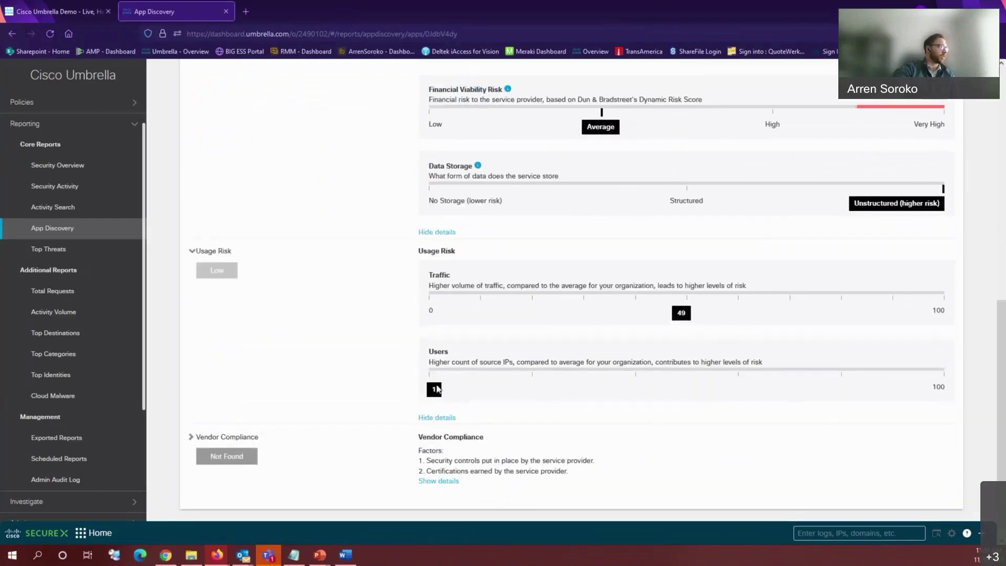
pyautogui.scroll(-1, 485, 388)
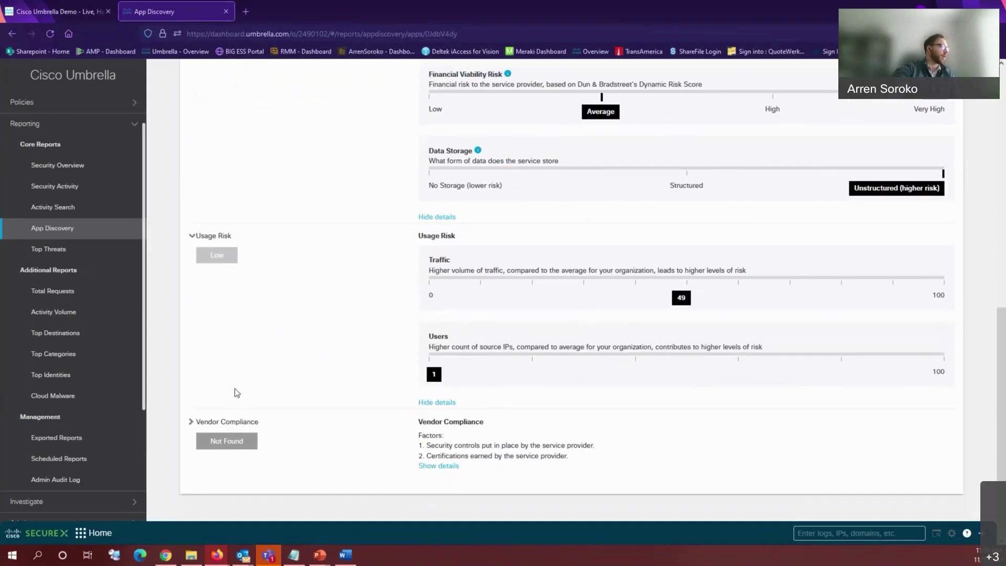
# Expand Twitter's Vendor Compliance details and review the status of each listed framework from BITS to SP800_53
pyautogui.click(191, 422)
pyautogui.scroll(-5, 262, 322)
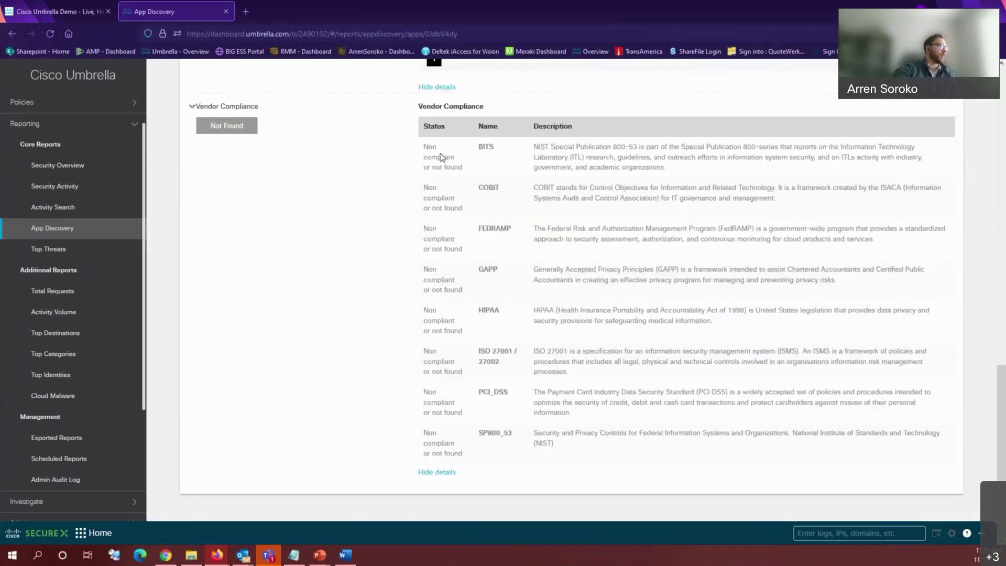
pyautogui.moveTo(420, 149); pyautogui.dragTo(746, 455)
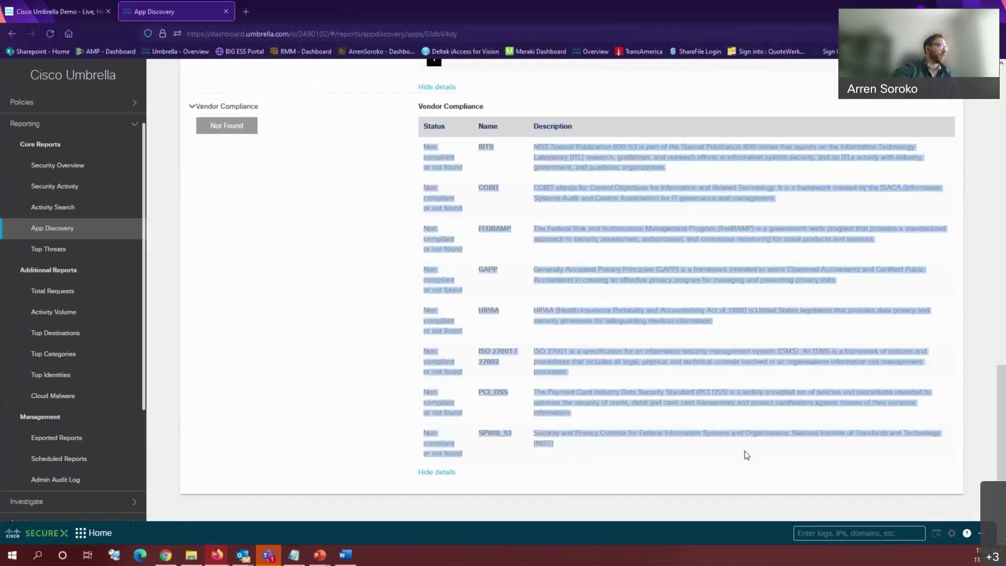
pyautogui.click(687, 458)
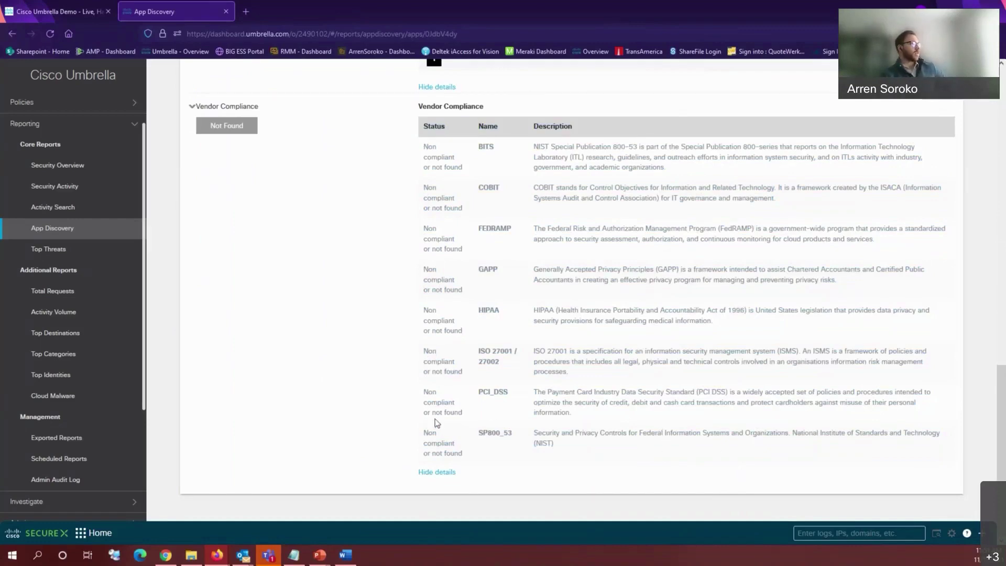
pyautogui.scroll(4, 436, 413)
pyautogui.scroll(5, 436, 412)
pyautogui.scroll(-7, 457, 410)
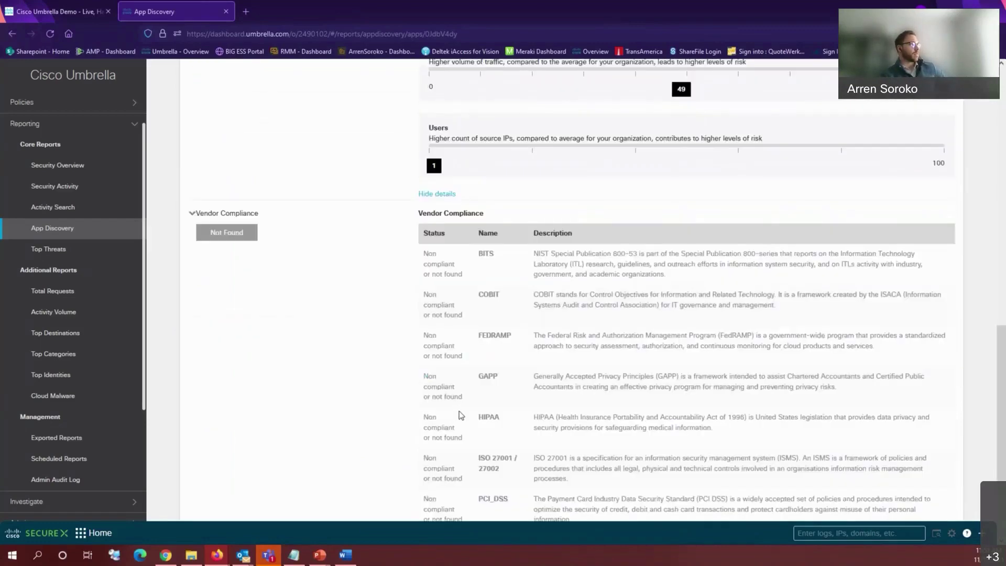
pyautogui.scroll(-2, 459, 411)
# View the control settings for the Twitter app and close them without saving
pyautogui.scroll(15, 476, 418)
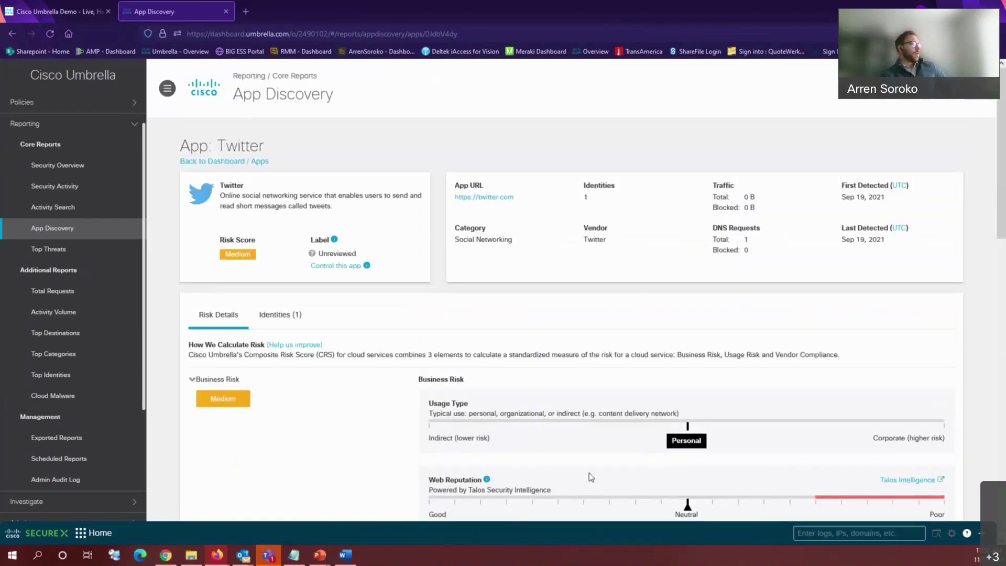
pyautogui.click(348, 266)
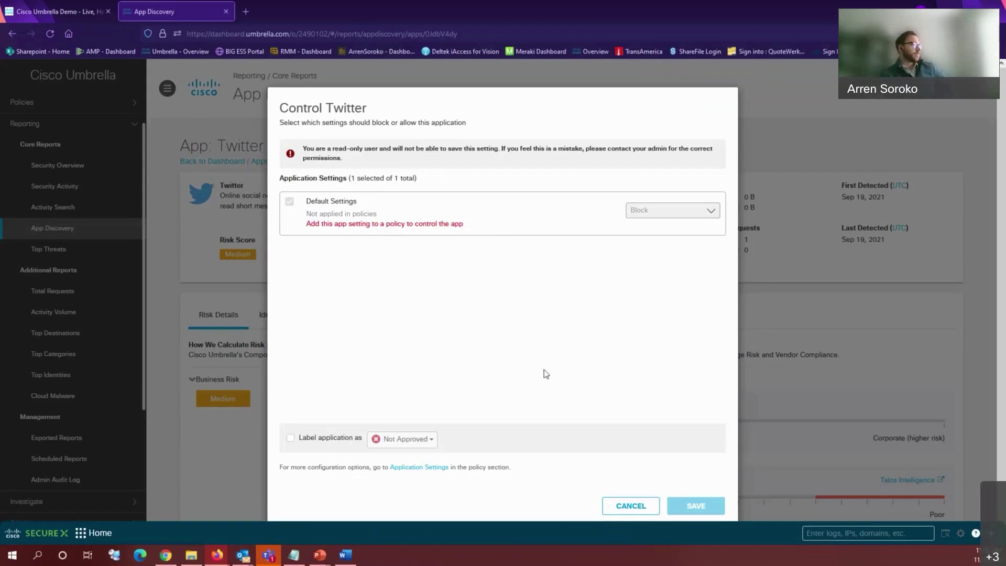
pyautogui.click(638, 509)
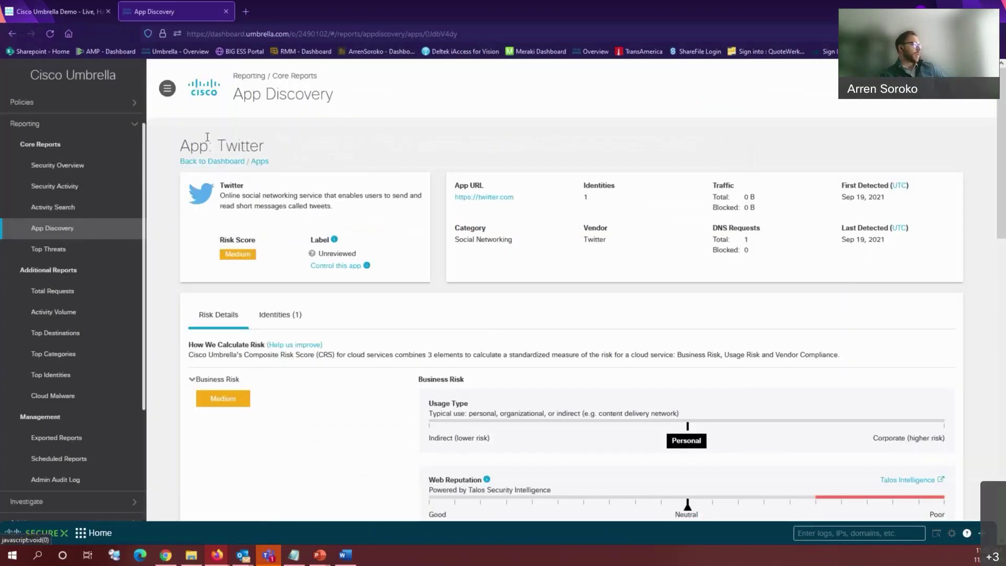
# Return to the App Discovery dashboard and review the DNS Requests by App Risk and Apps by Category and Risk charts
pyautogui.click(215, 162)
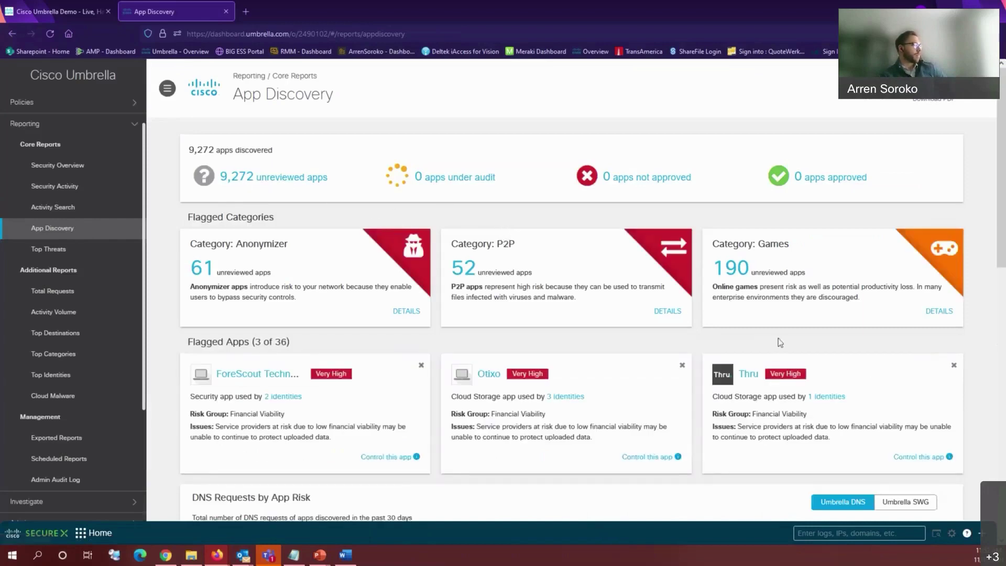
pyautogui.scroll(-1, 679, 314)
pyautogui.scroll(-8, 679, 314)
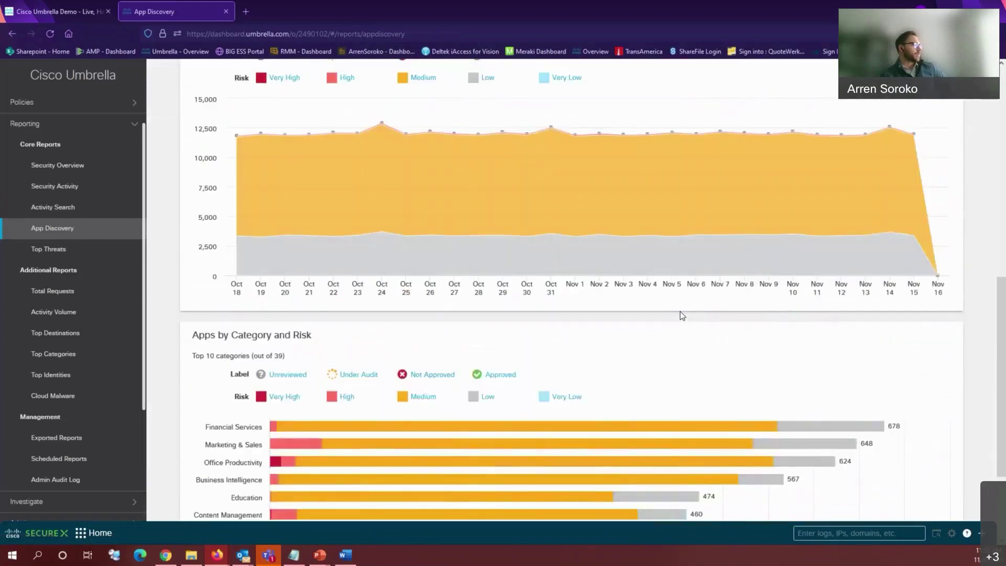
pyautogui.scroll(-2, 682, 316)
pyautogui.scroll(10, 438, 391)
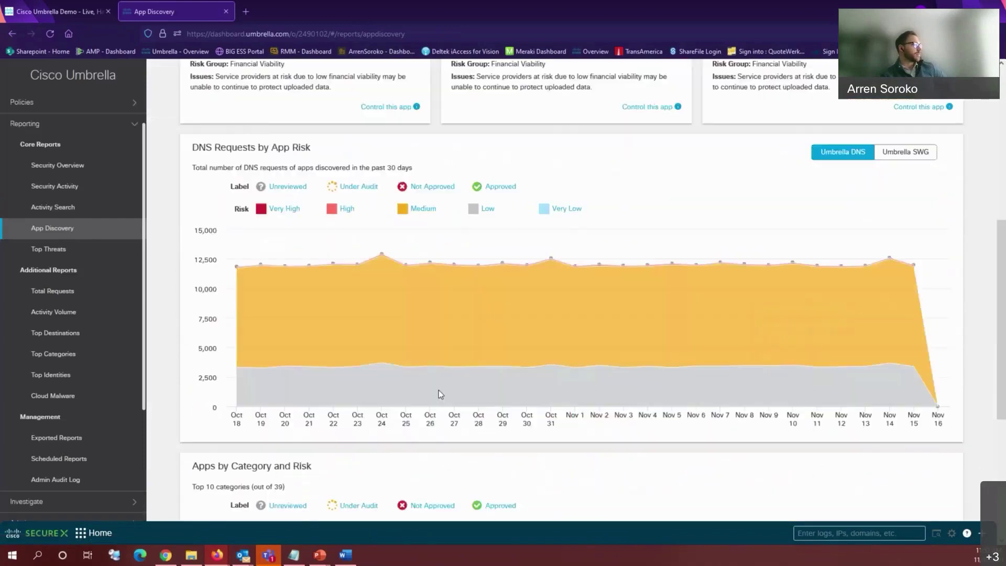
pyautogui.scroll(2, 444, 393)
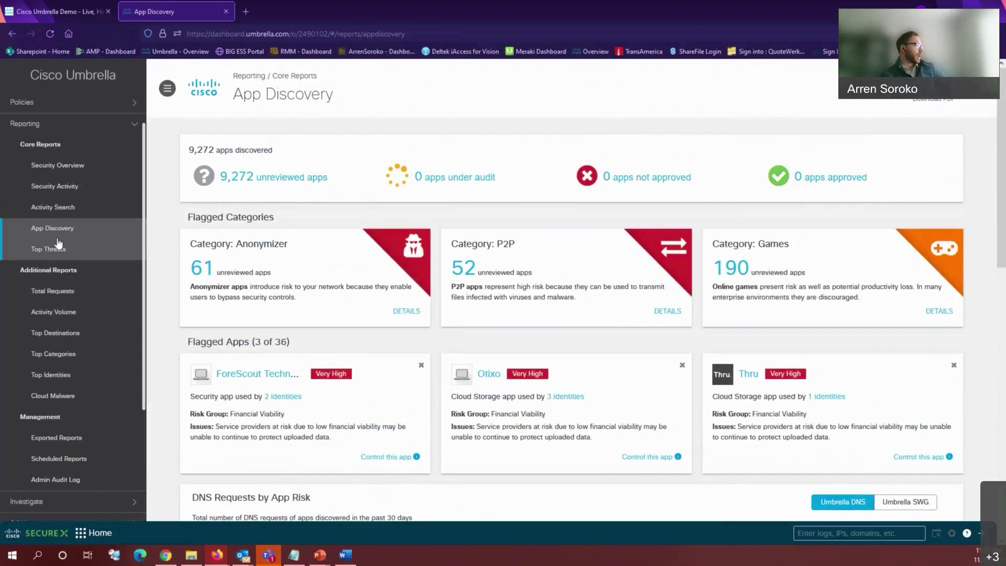
pyautogui.scroll(-1, 62, 254)
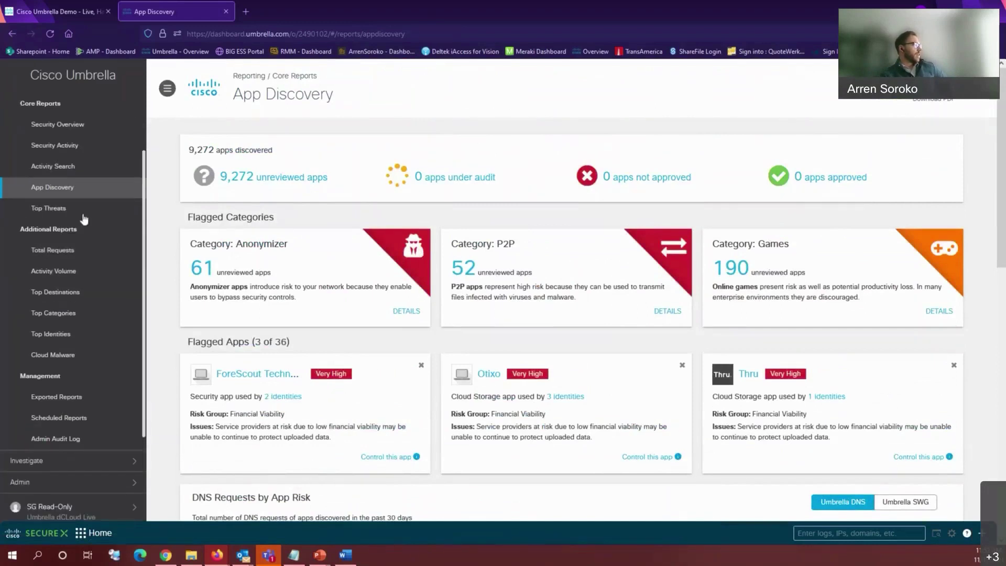
pyautogui.scroll(1, 73, 137)
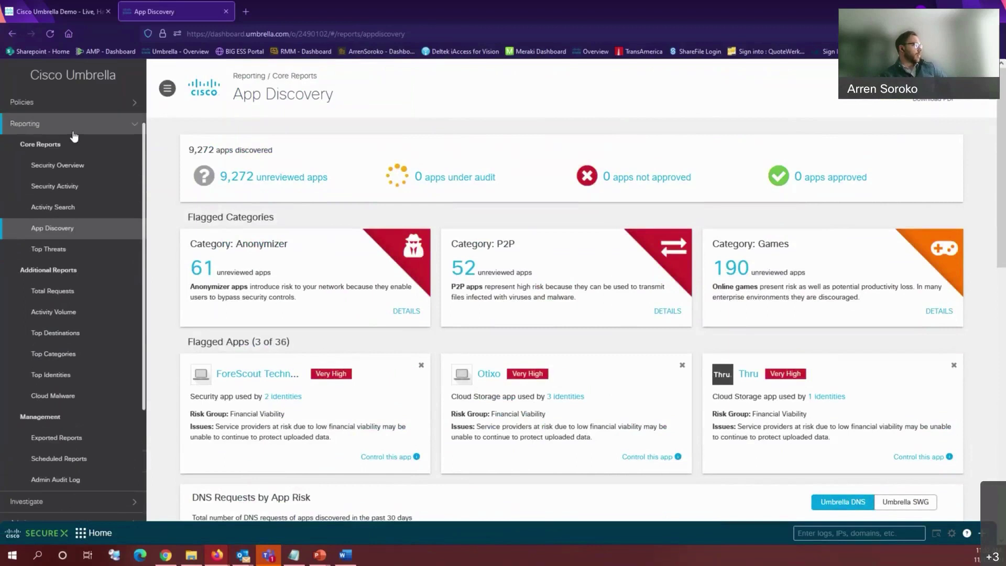
pyautogui.click(74, 137)
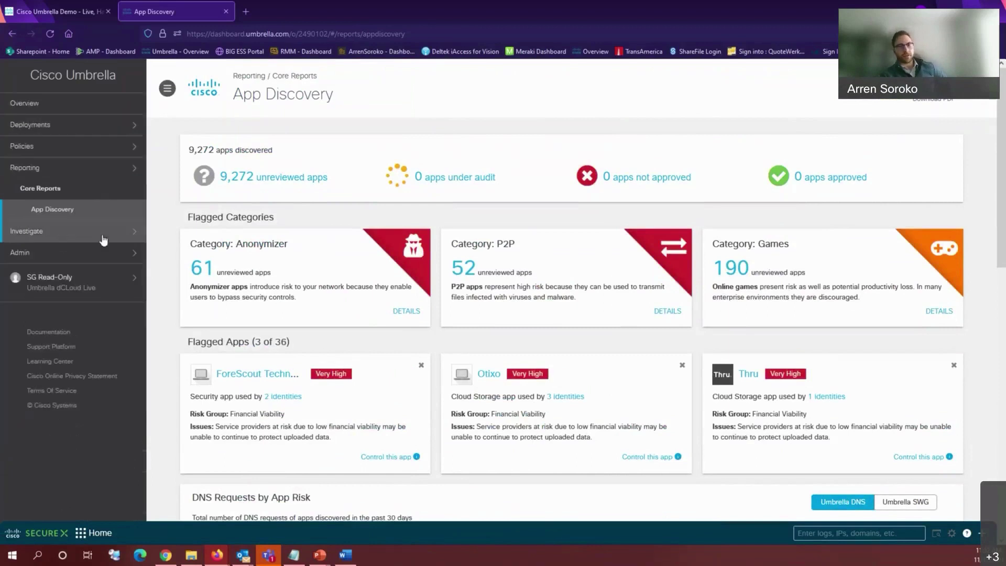
pyautogui.click(87, 127)
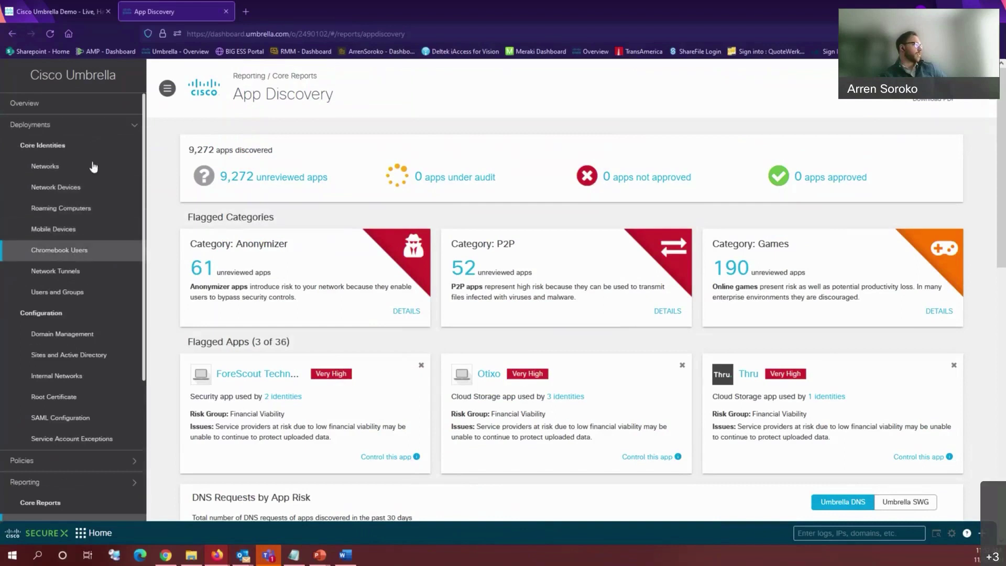
pyautogui.click(97, 125)
# Look at the Activity Search report and move on to the Top Threats report
pyautogui.click(70, 168)
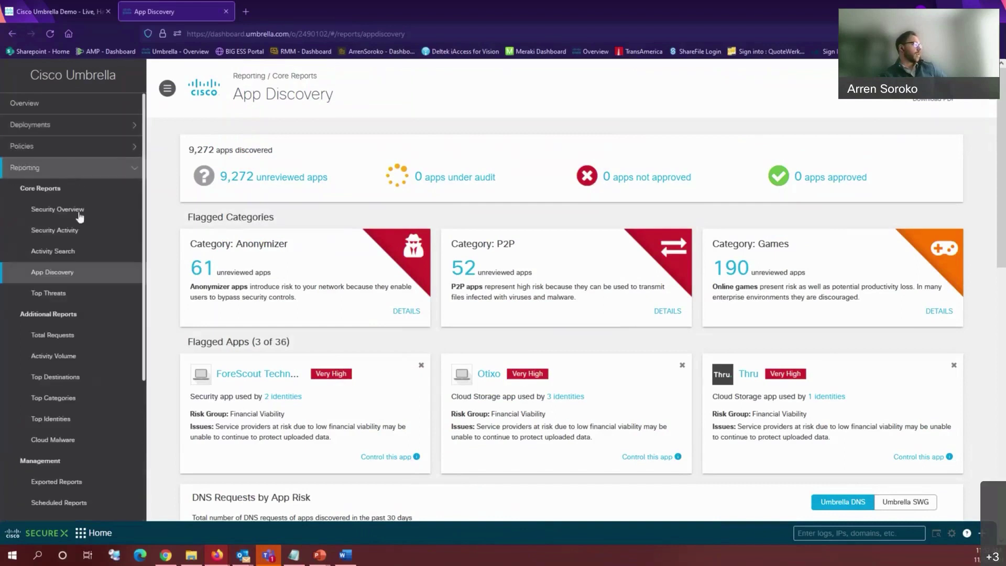
pyautogui.click(73, 252)
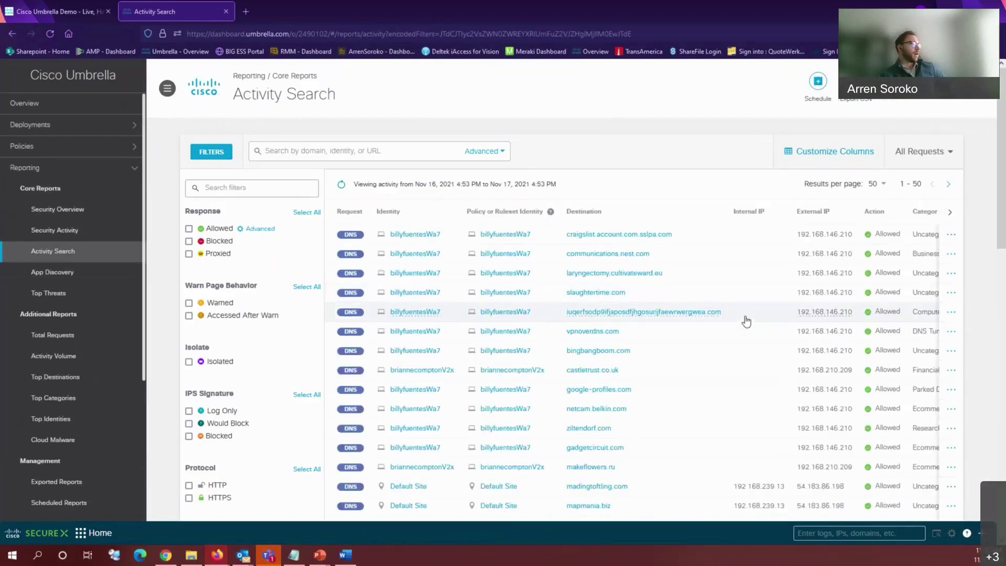
pyautogui.click(55, 291)
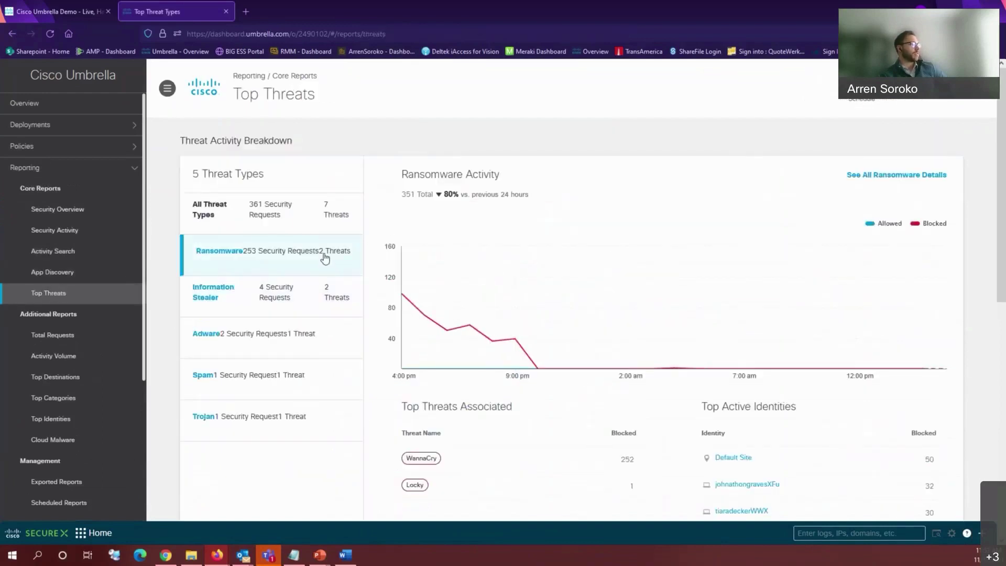
# Open the full details of the ransomware activity for Nov 16, 2021, 7:00 PM
pyautogui.scroll(-1, 326, 254)
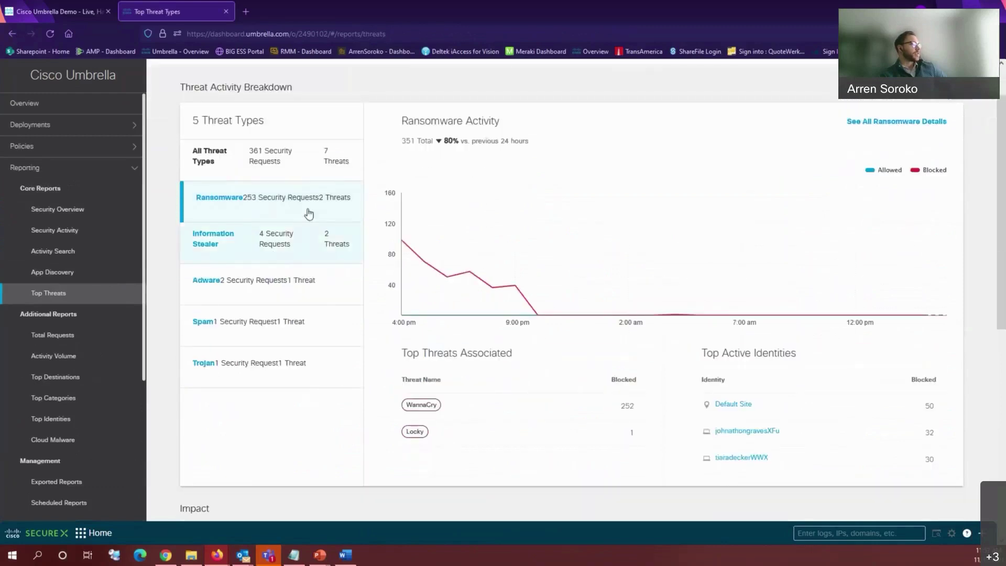
pyautogui.click(328, 212)
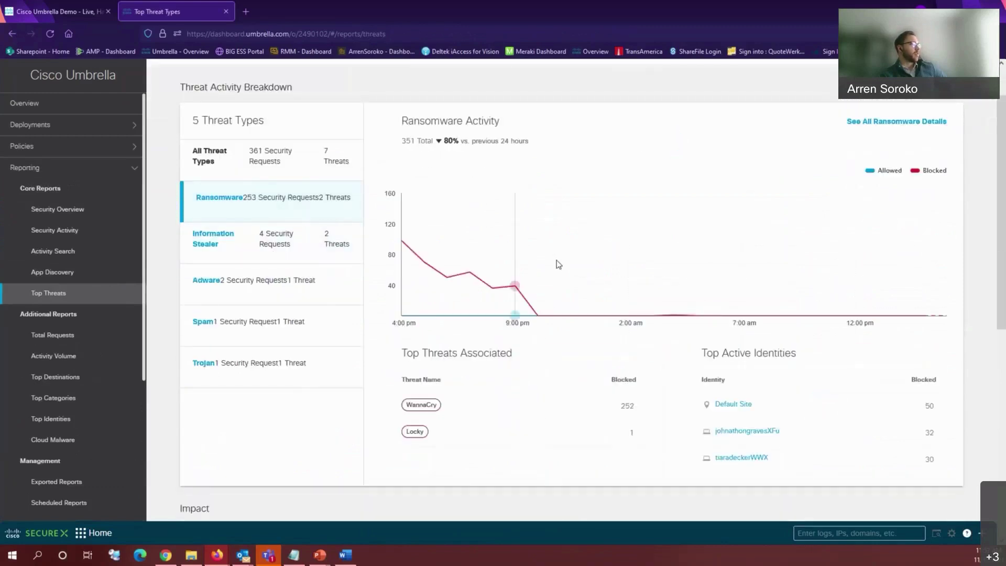
pyautogui.click(470, 273)
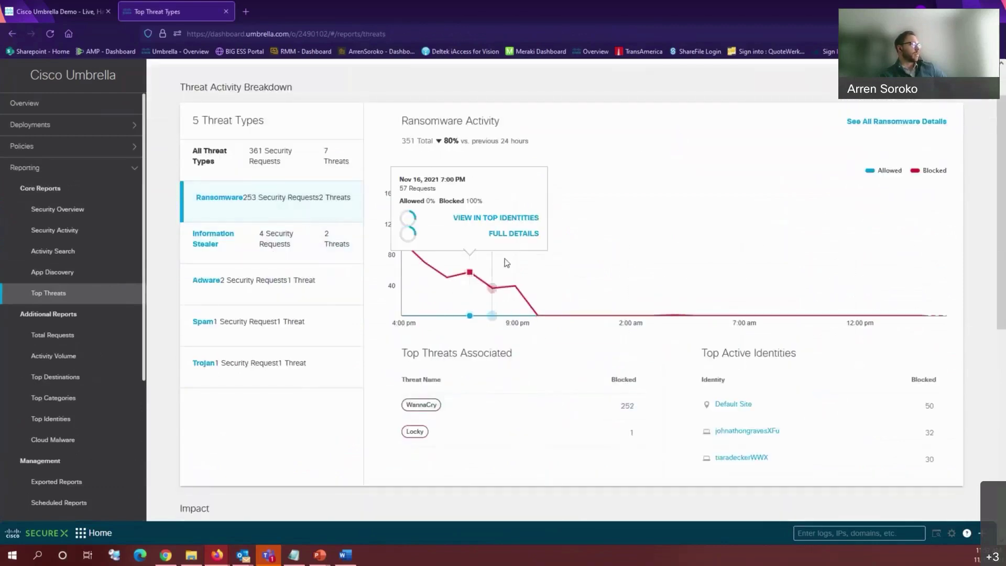
pyautogui.click(509, 235)
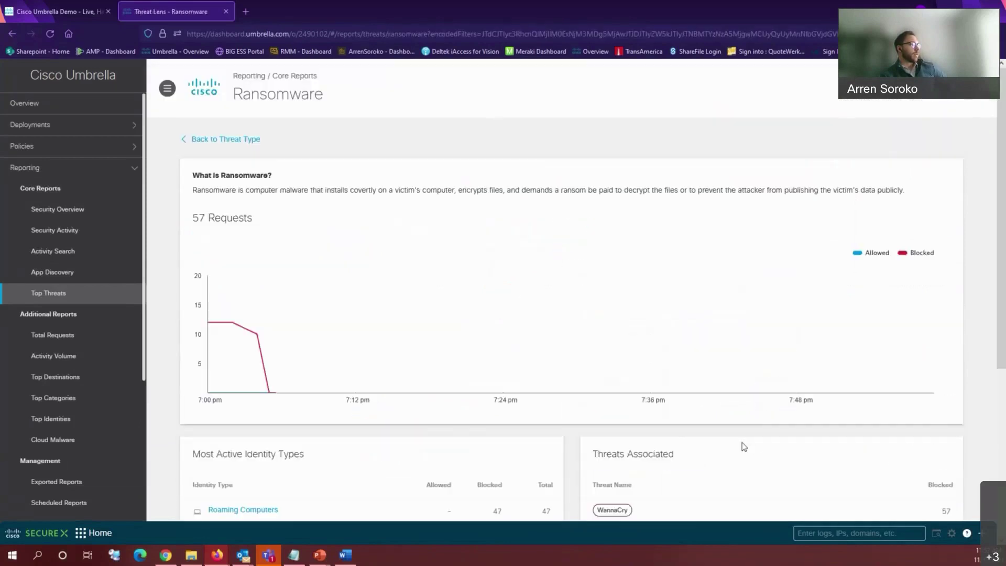
# List the activity for the domain under the ransomware report's Most Active Destinations
pyautogui.scroll(-6, 481, 390)
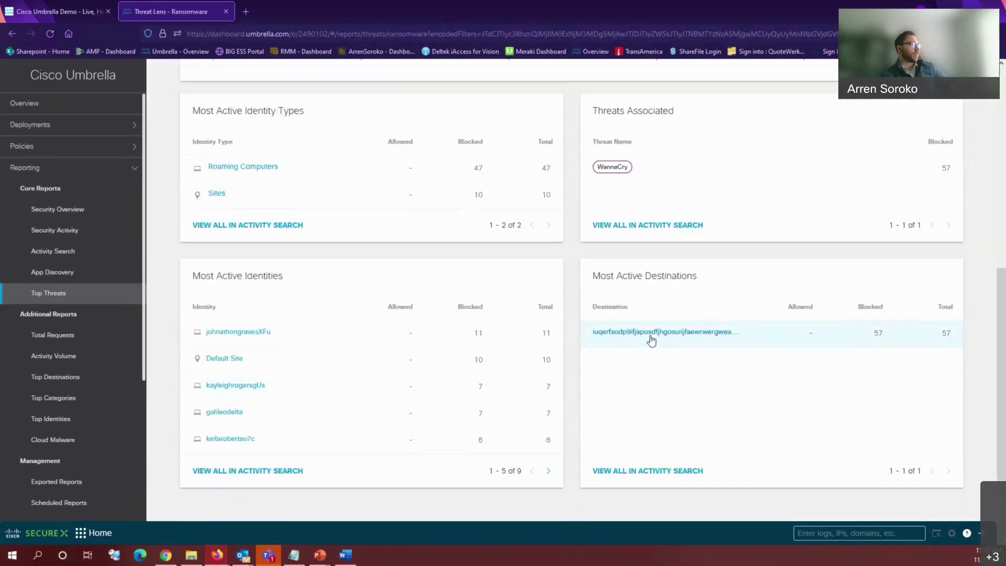
pyautogui.click(637, 332)
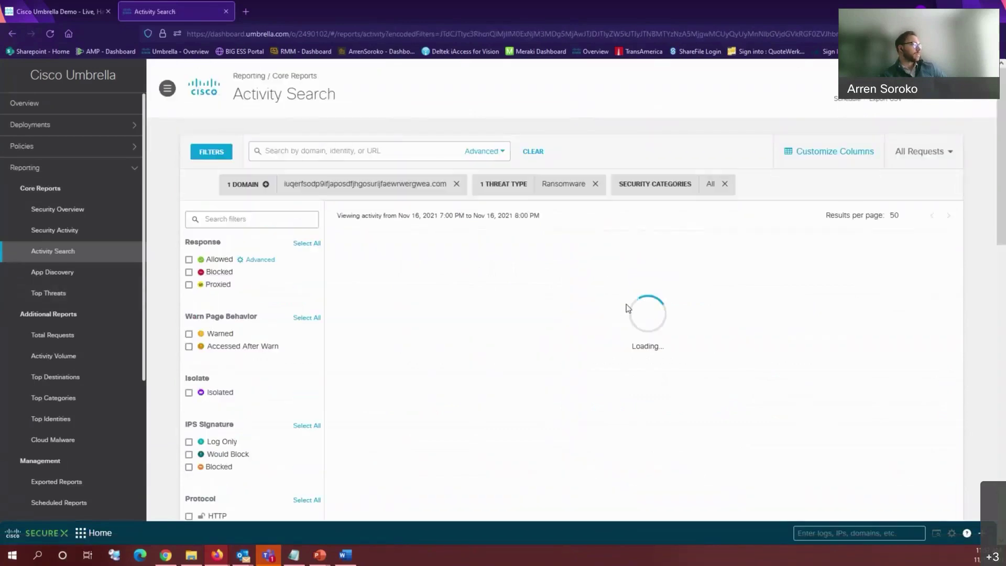
pyautogui.moveTo(717, 272)
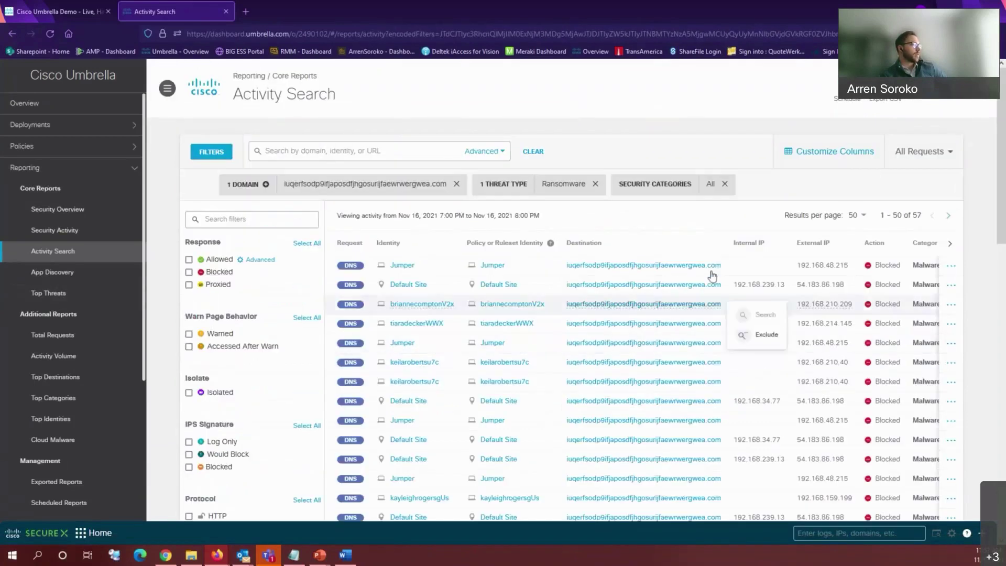
# Copy the destination domain from the first row of the Activity Search results and open Smart Search under Investigate
pyautogui.moveTo(722, 272); pyautogui.dragTo(572, 273)
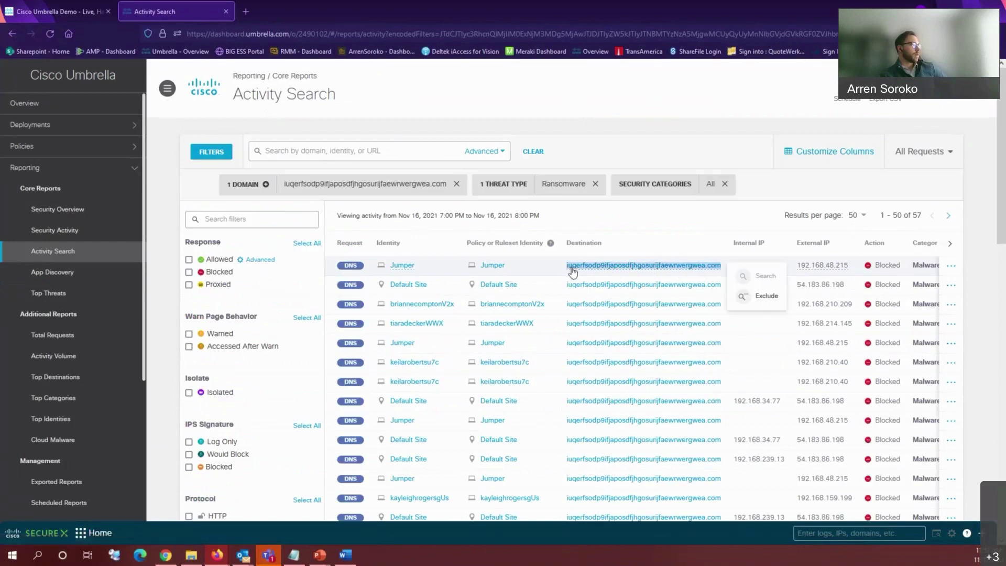
pyautogui.rightClick(572, 271)
pyautogui.click(598, 376)
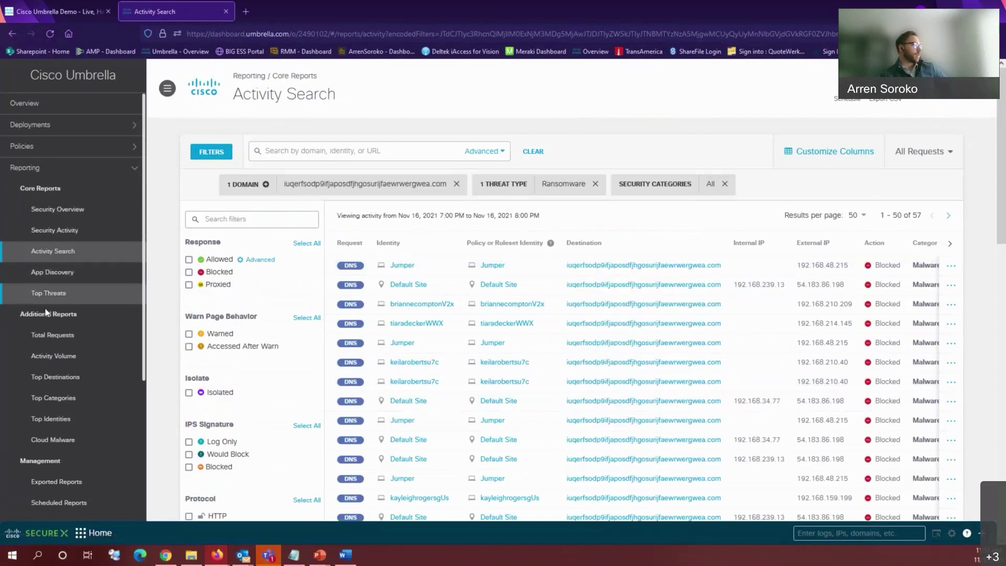
pyautogui.scroll(-6, 576, 314)
pyautogui.scroll(4, 576, 314)
pyautogui.click(73, 190)
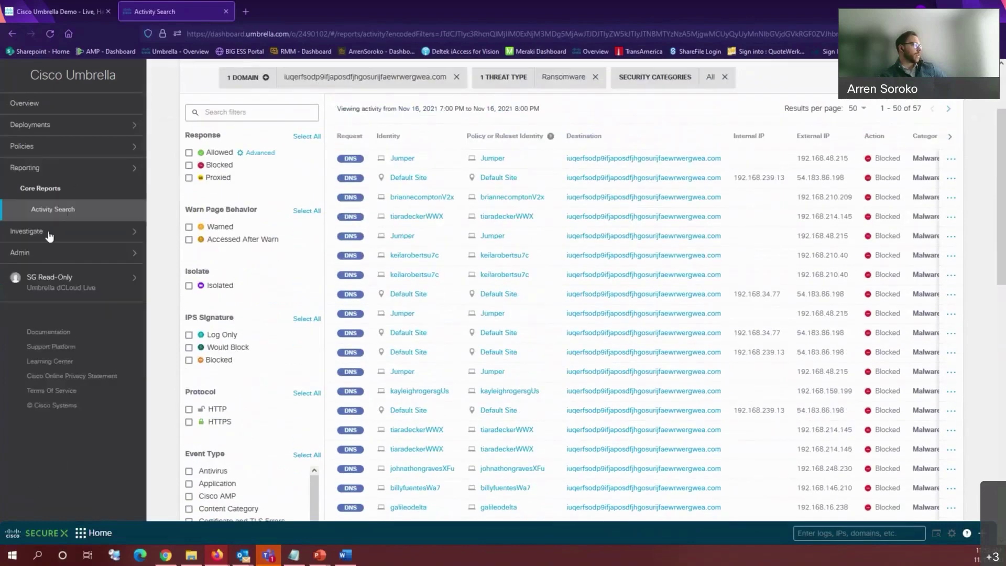
pyautogui.click(65, 232)
pyautogui.click(61, 256)
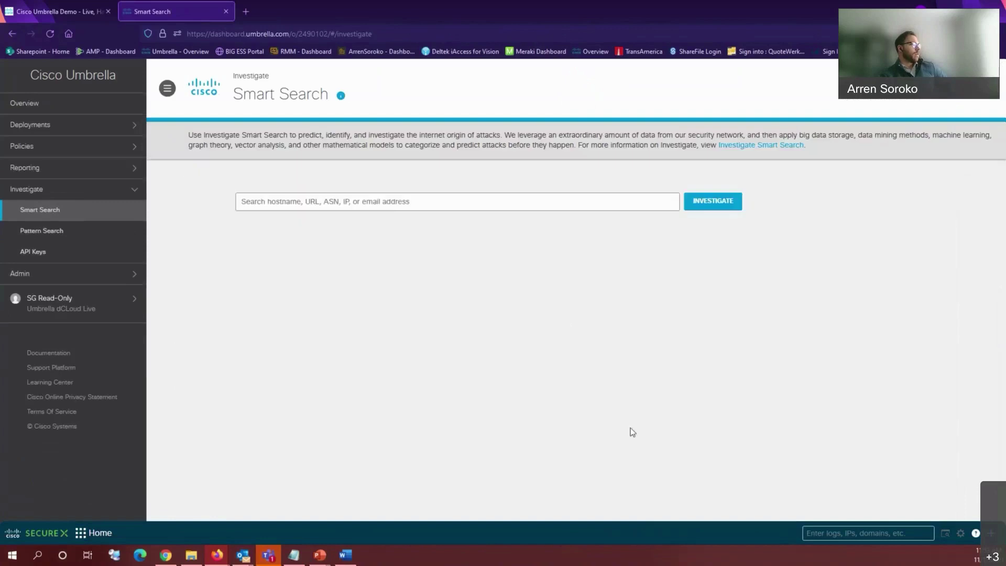
# Run a Smart Search investigation on the copied domain iuqerfsodp9ifjaposdfjhgosurijfaewrwergwea.com
pyautogui.click(378, 201)
pyautogui.rightClick(379, 202)
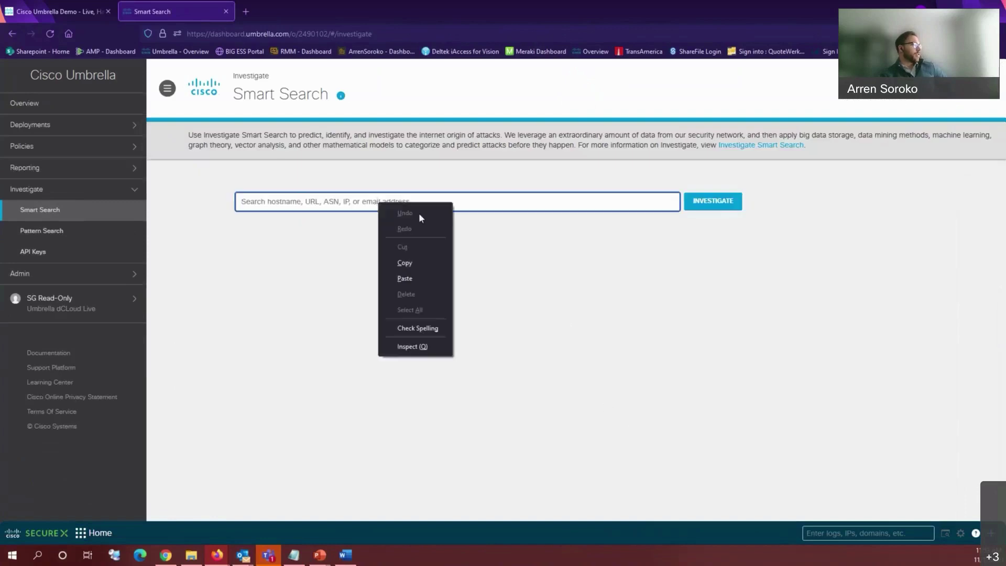
pyautogui.click(407, 274)
pyautogui.click(712, 202)
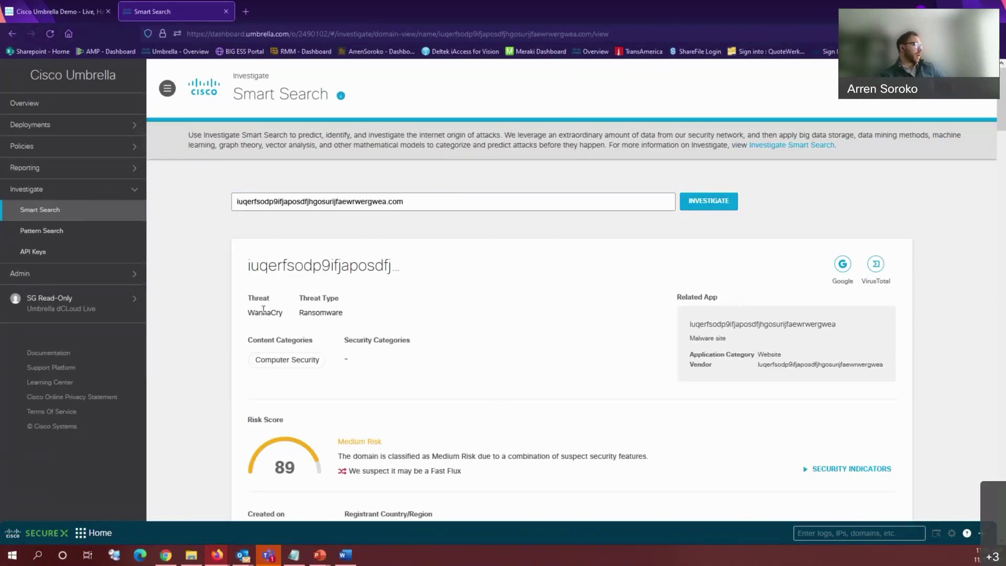
# Review the domain's threat type and risk score, expanding its Security Indicators to read them and collapsing them again
pyautogui.scroll(-1, 452, 425)
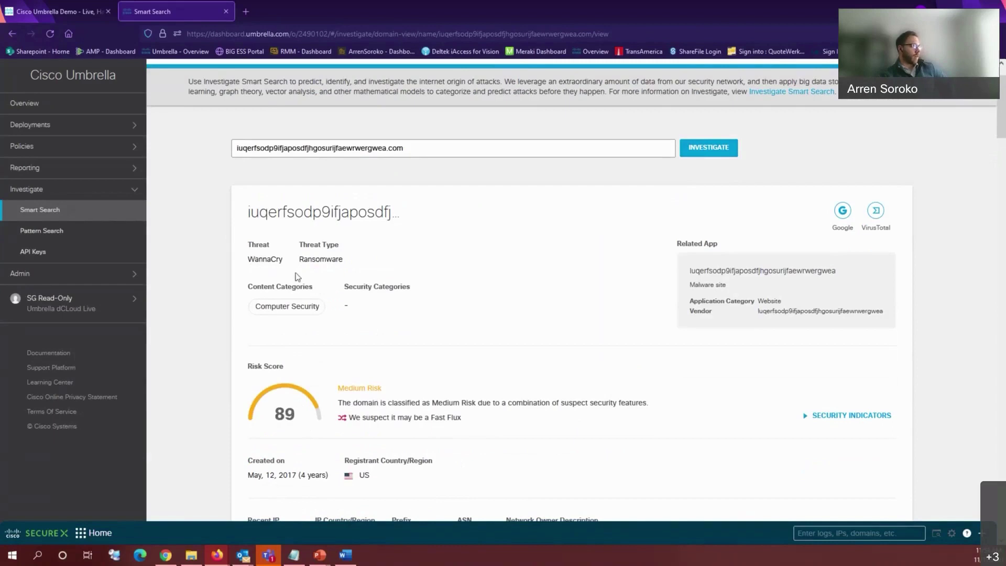
pyautogui.scroll(-2, 330, 263)
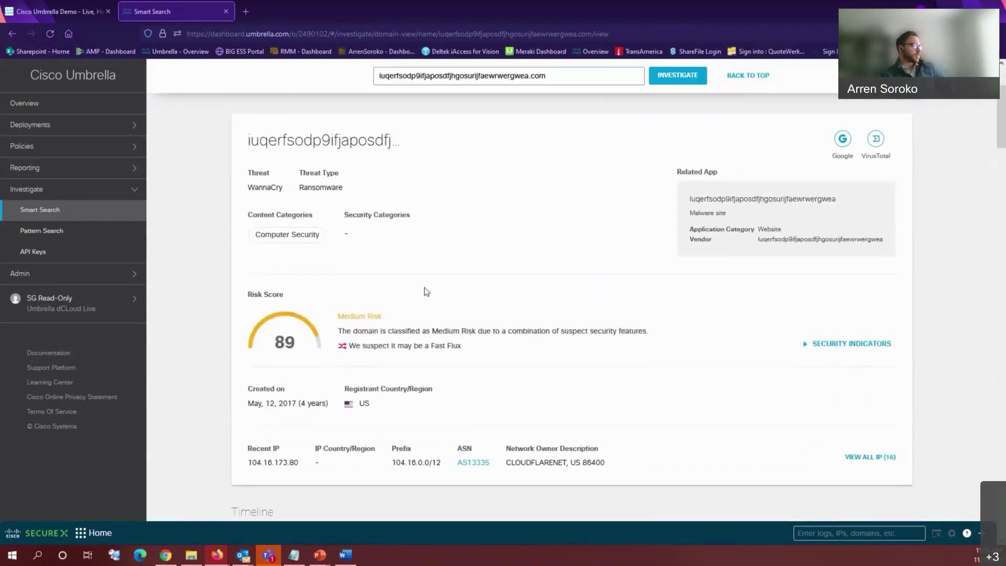
pyautogui.click(807, 313)
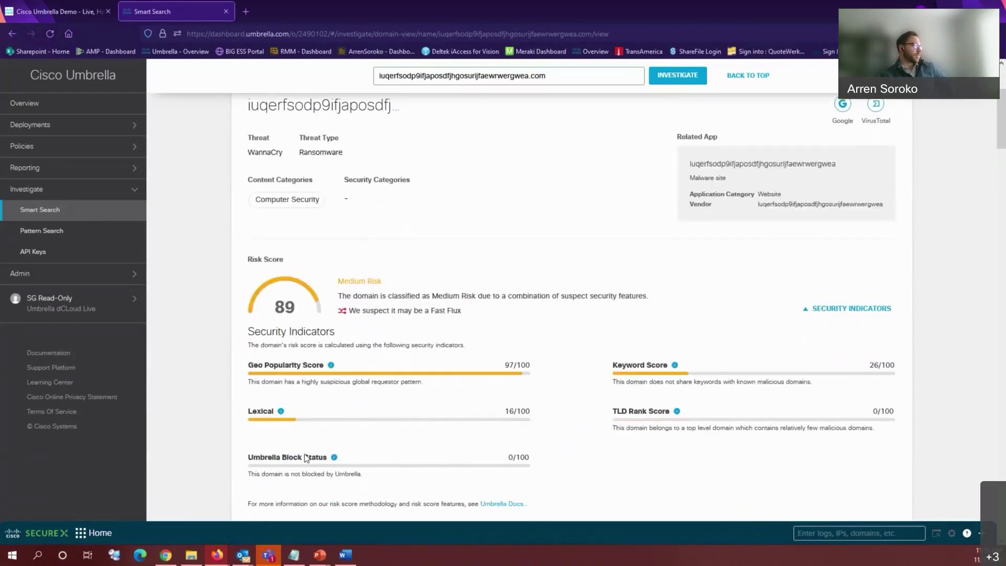
pyautogui.scroll(-1, 566, 371)
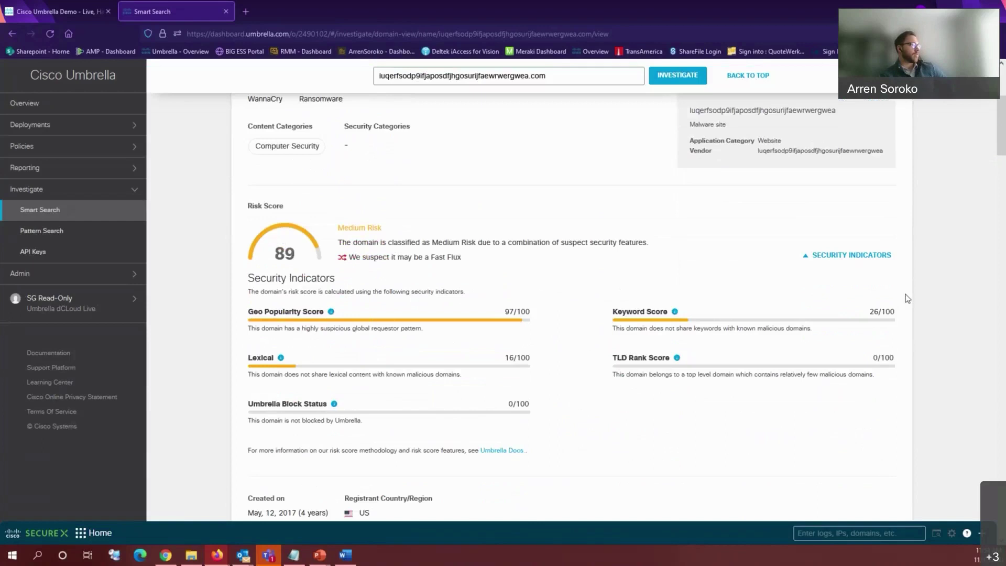
pyautogui.click(806, 260)
# Check the domain's creation date and registrant country in the Smart Search summary
pyautogui.scroll(-2, 585, 281)
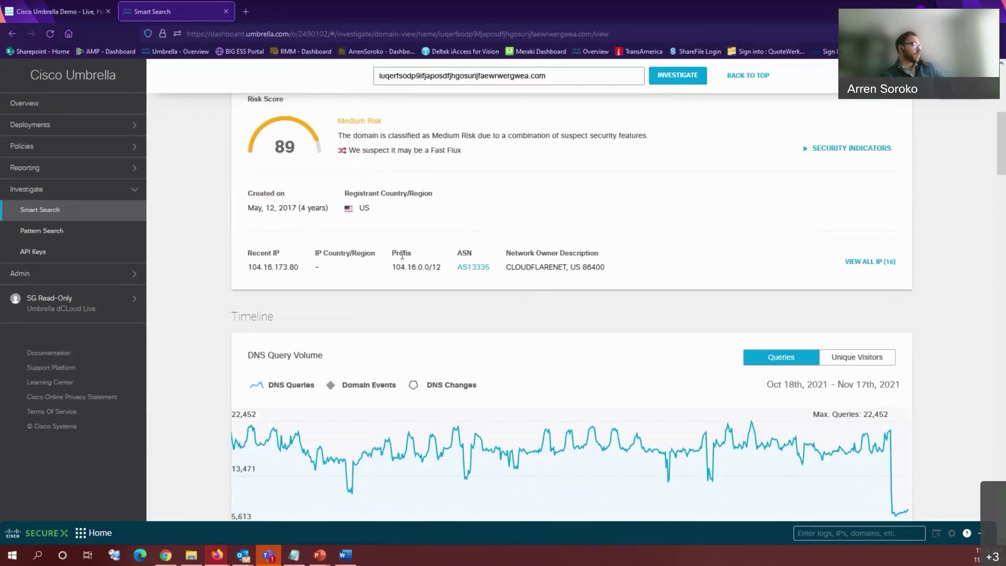
pyautogui.moveTo(332, 213); pyautogui.dragTo(251, 208)
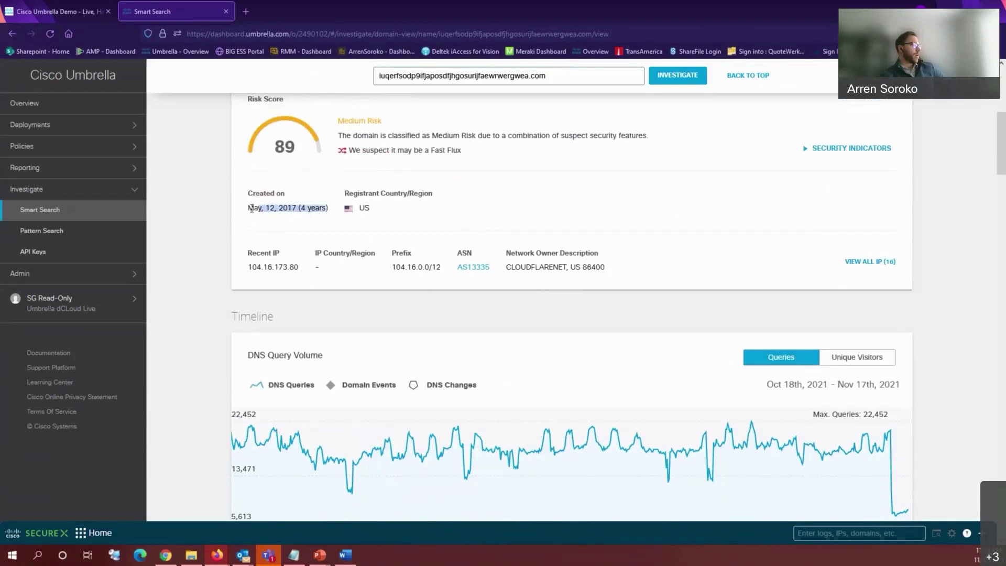
pyautogui.click(425, 213)
pyautogui.moveTo(380, 217); pyautogui.dragTo(345, 218)
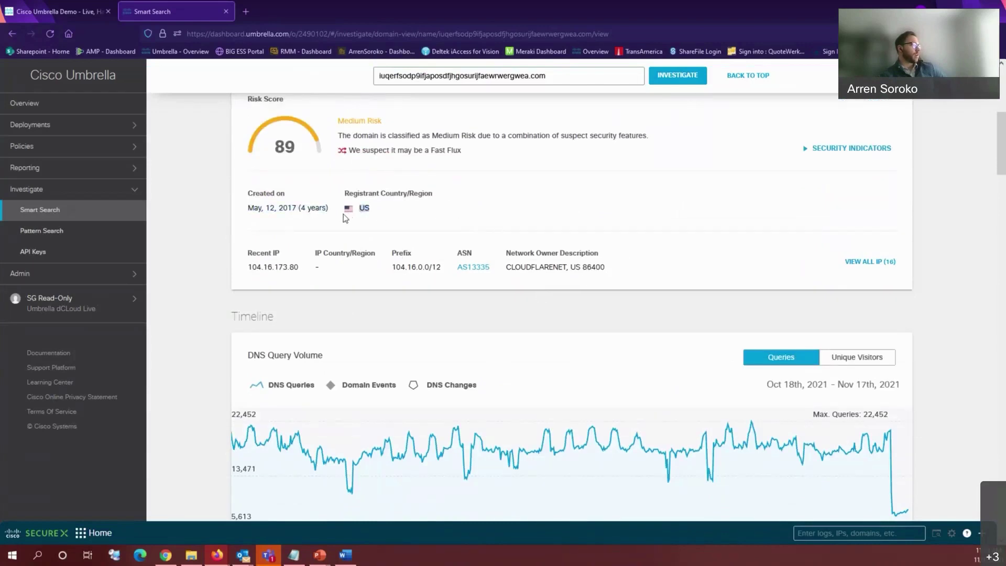
# Examine the domain's DNS Query Volume timeline and the creation marker in its Event History
pyautogui.scroll(-2, 416, 233)
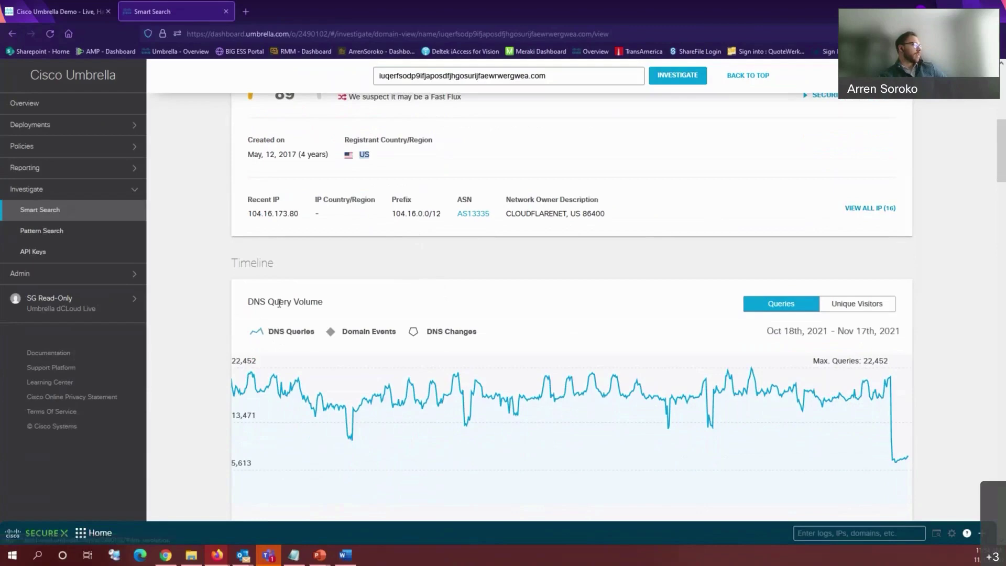
pyautogui.scroll(-2, 279, 302)
pyautogui.scroll(-1, 279, 303)
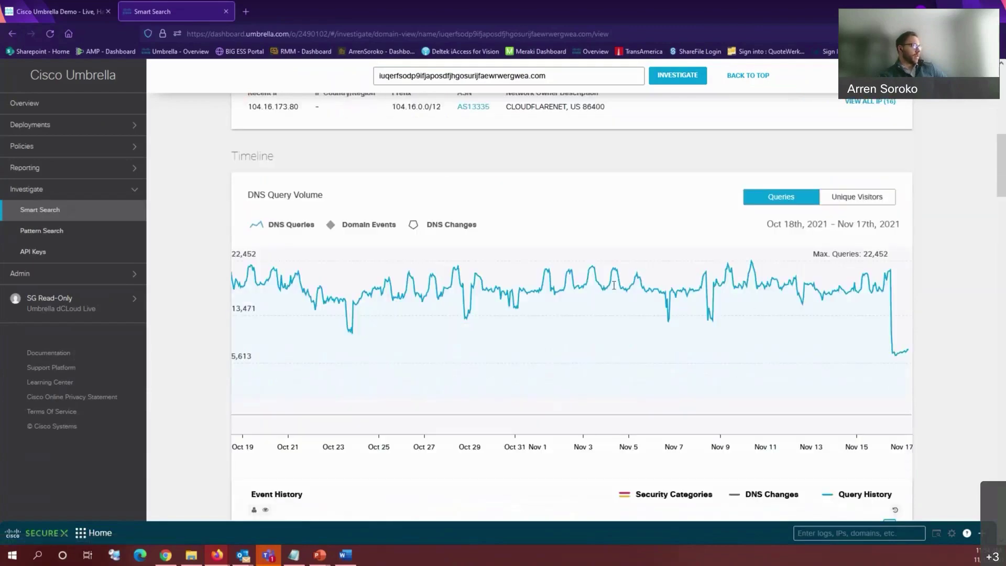
pyautogui.scroll(-4, 495, 312)
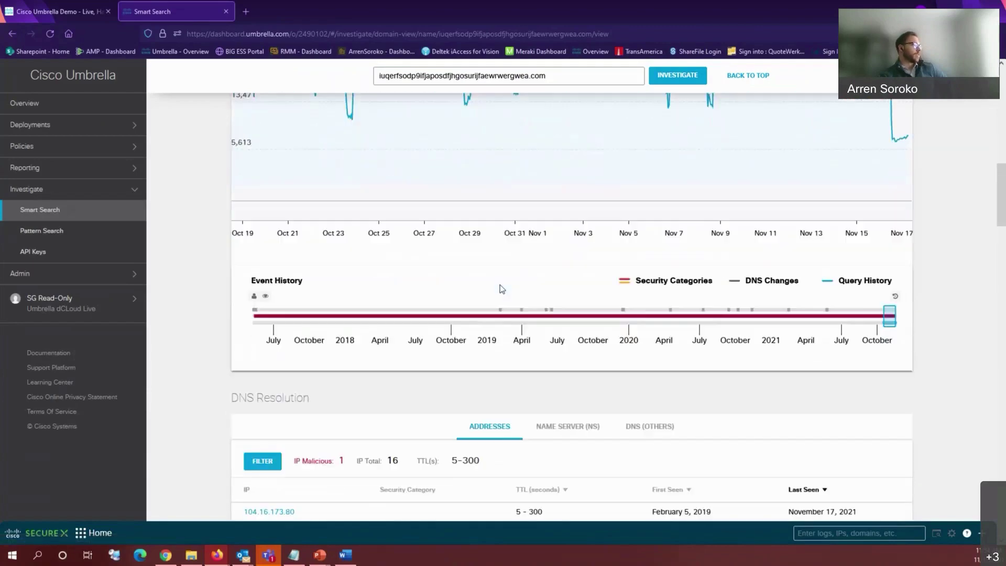
pyautogui.moveTo(256, 303)
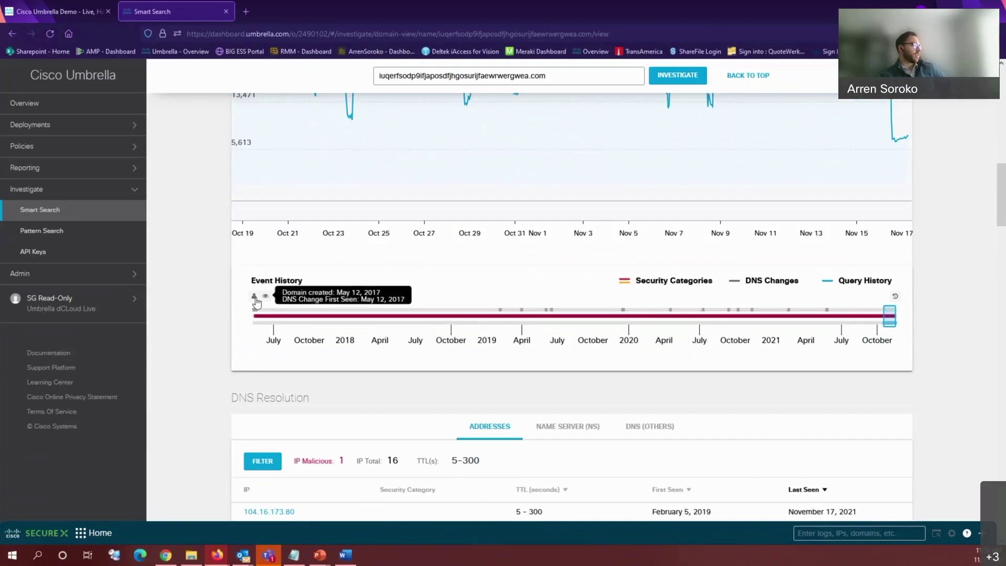
pyautogui.moveTo(295, 322)
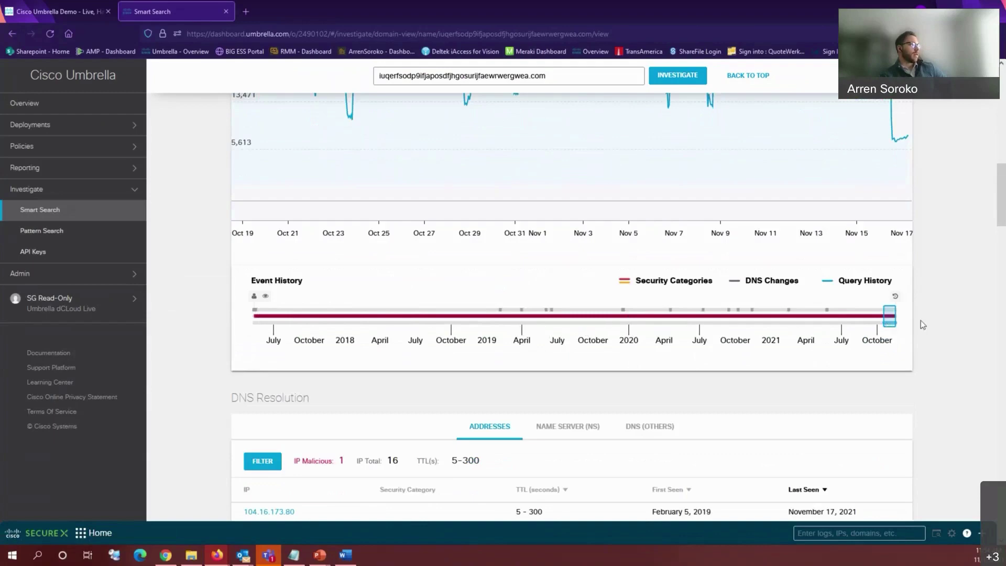
# Look through the domain's DNS Resolution addresses, WHOIS Record Data and Requester Distribution map
pyautogui.scroll(-4, 560, 366)
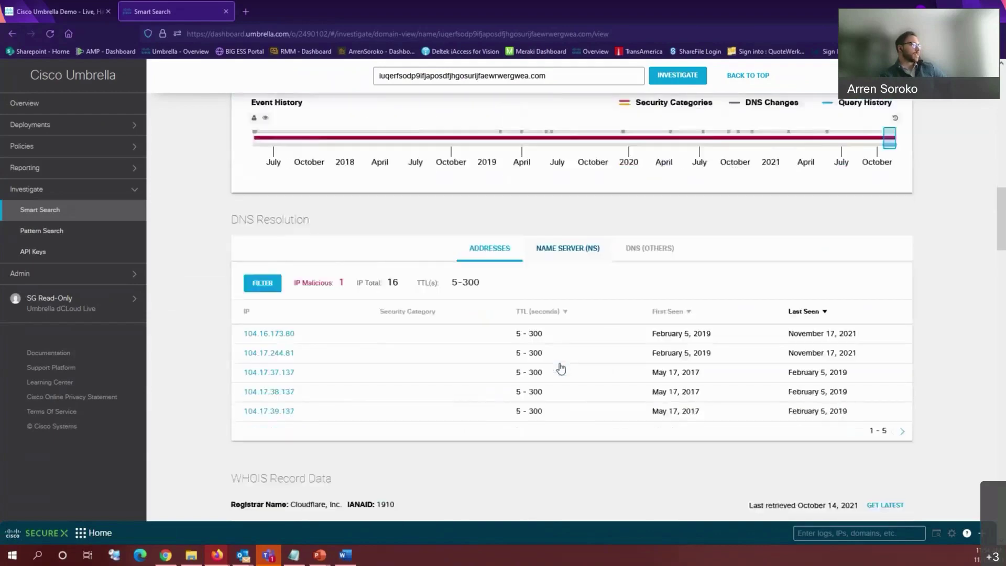
pyautogui.scroll(-2, 577, 376)
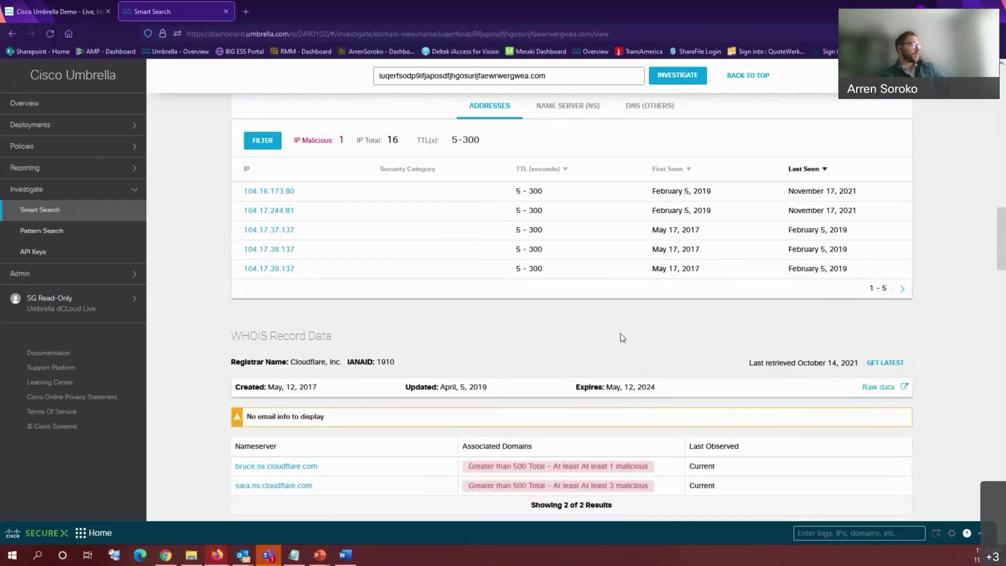
pyautogui.scroll(-2, 619, 334)
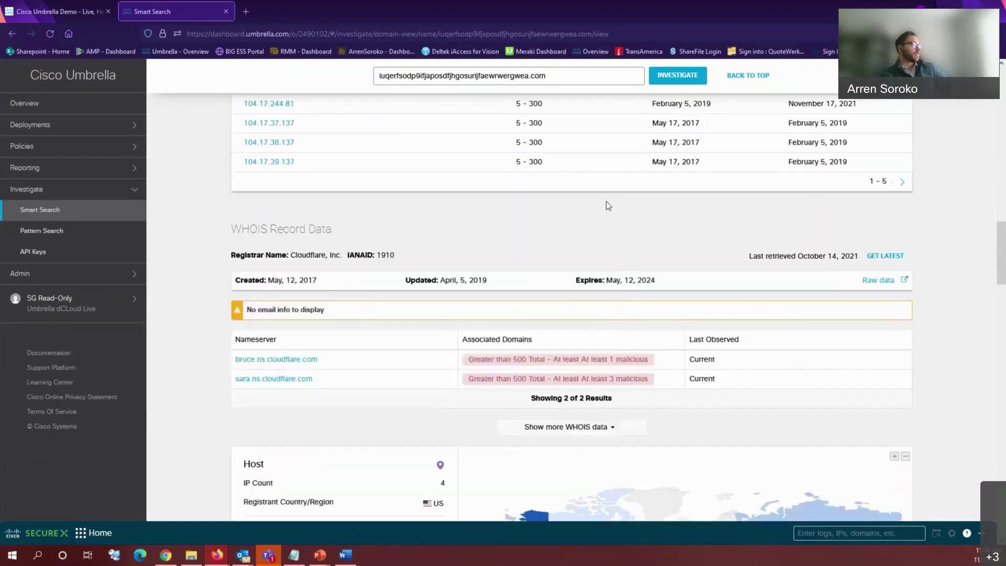
pyautogui.scroll(-6, 613, 232)
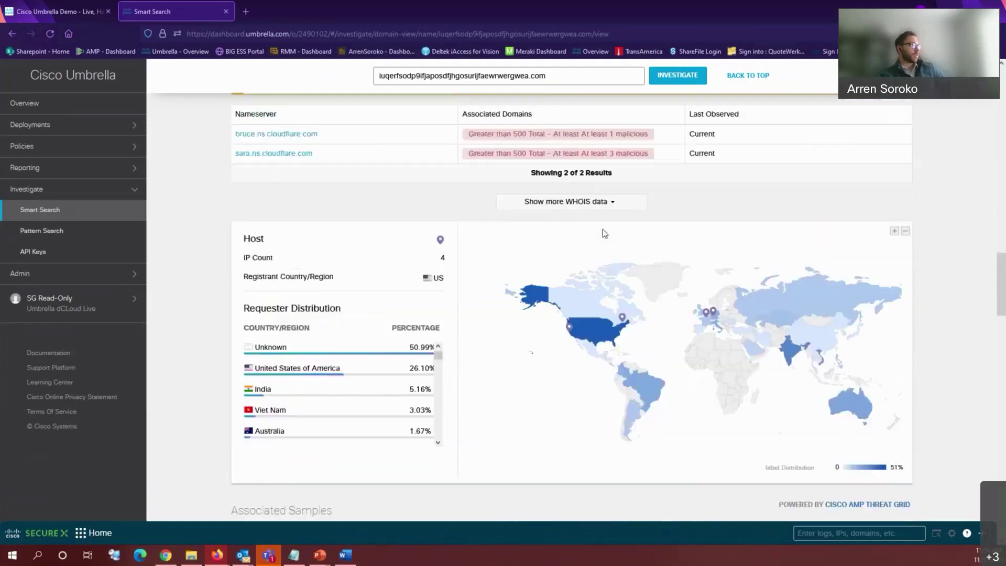
# Open the first Associated Samples entry by its SHA256 signature and examine its Behavioral Indicators and Network Connections
pyautogui.scroll(-4, 598, 227)
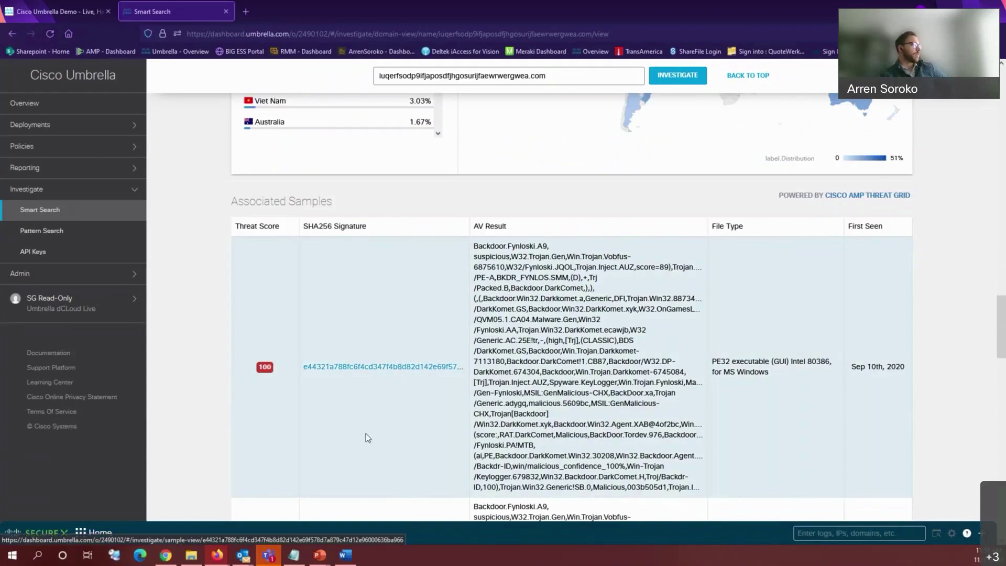
pyautogui.click(378, 366)
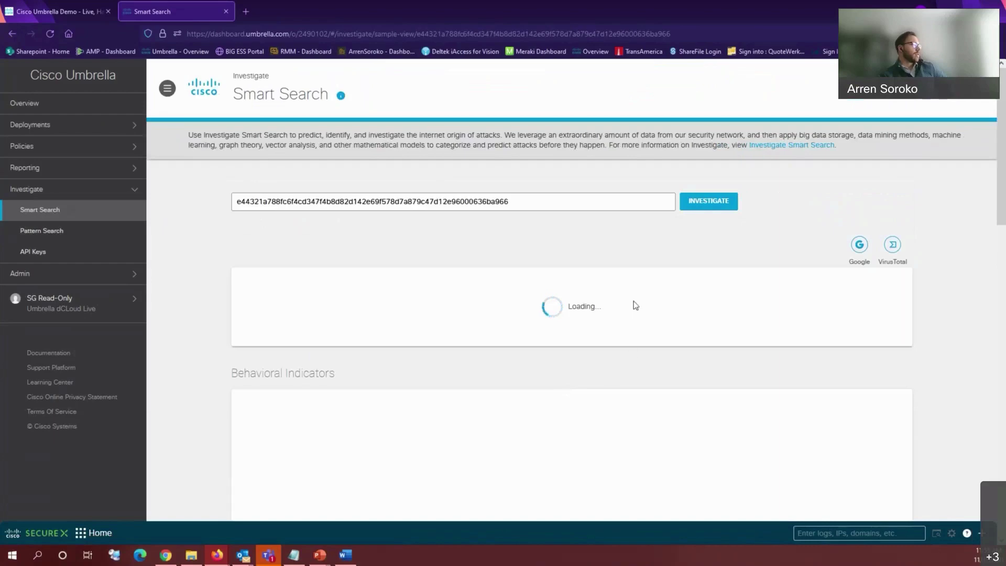
pyautogui.scroll(-4, 203, 248)
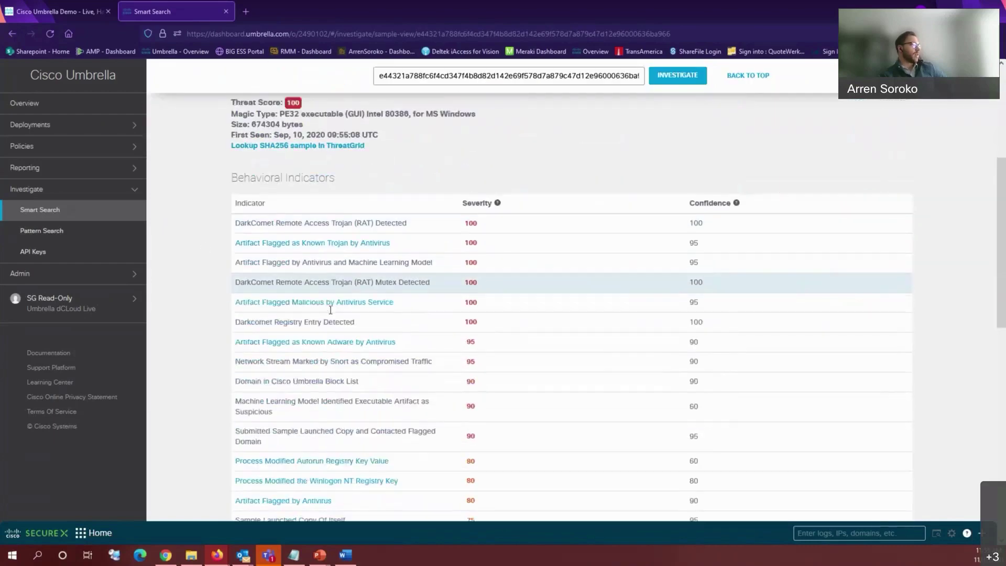
pyautogui.scroll(-2, 381, 316)
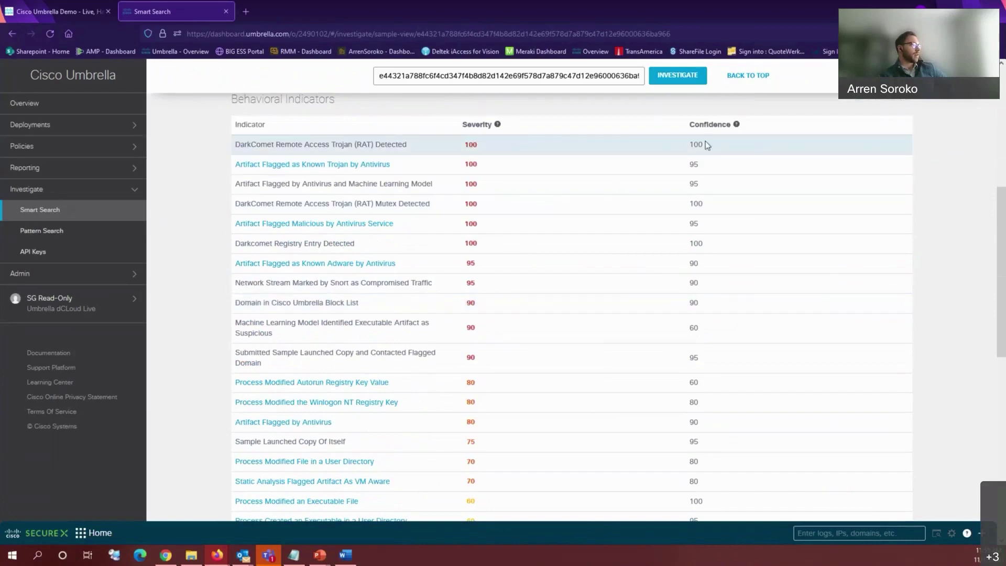
pyautogui.scroll(-2, 316, 328)
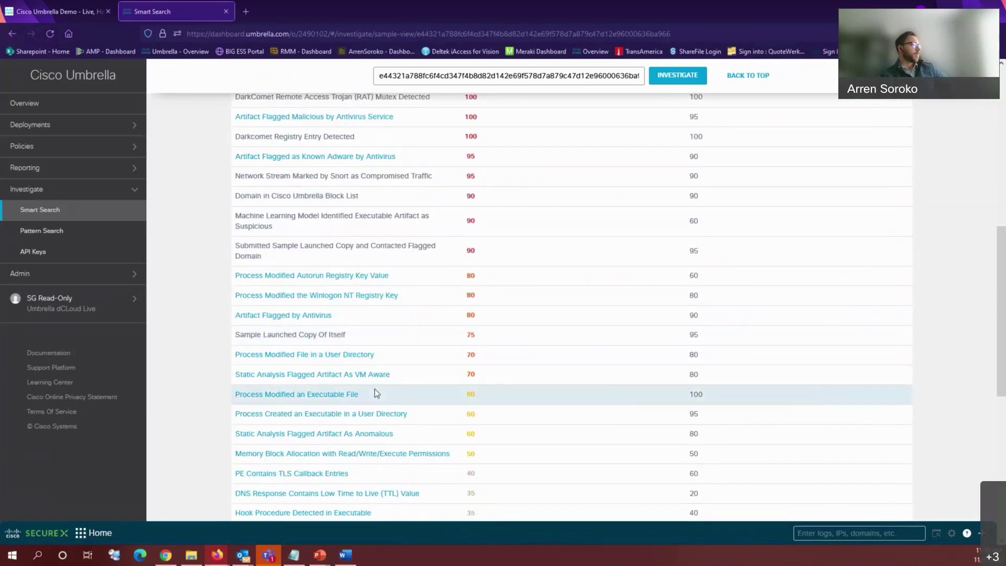
pyautogui.scroll(4, 371, 388)
pyautogui.scroll(-12, 371, 388)
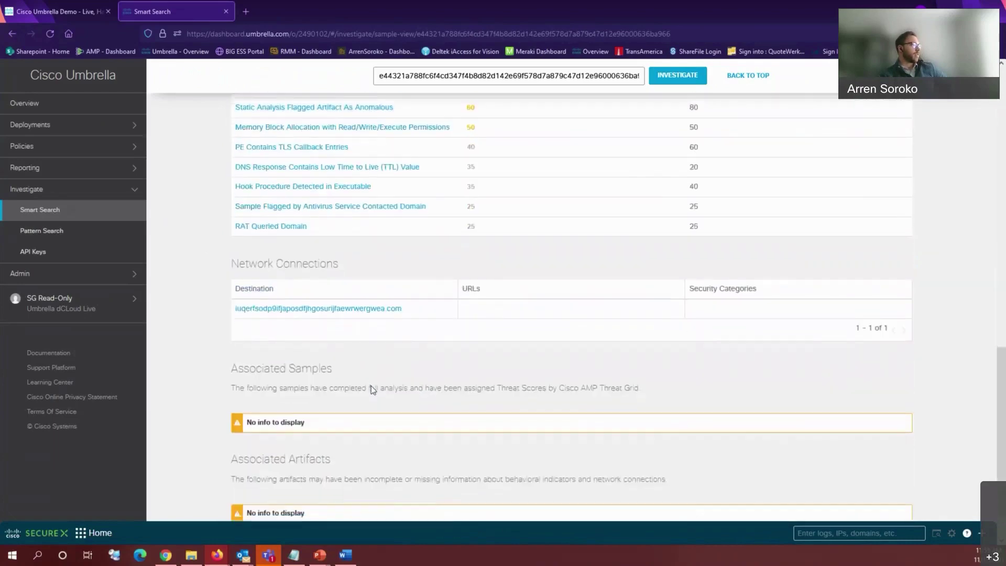
# Return to the start of the threat sample report and switch to the Cisco Umbrella Demo presentation slide
pyautogui.scroll(15, 371, 385)
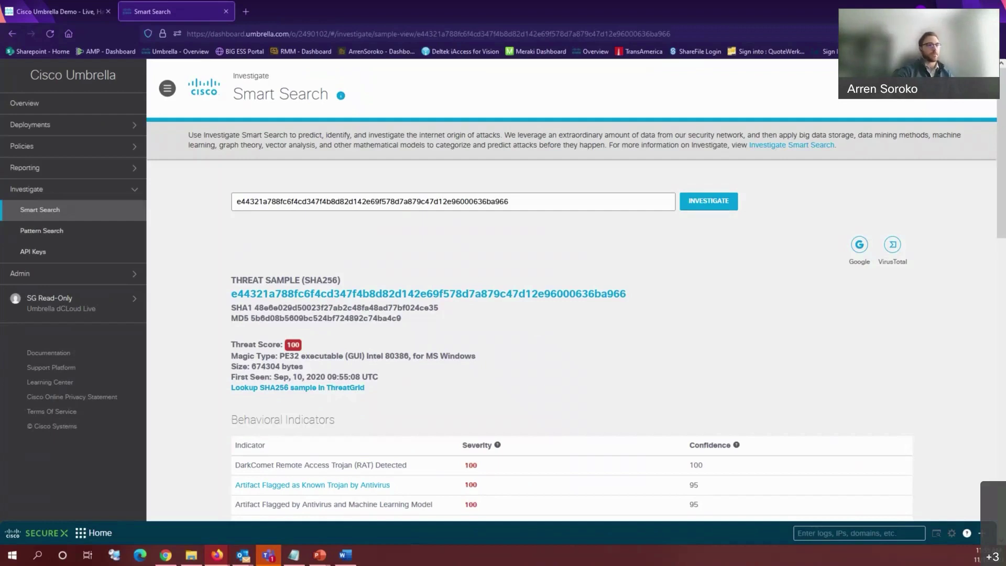
pyautogui.hotkey('alt', 'Tab')
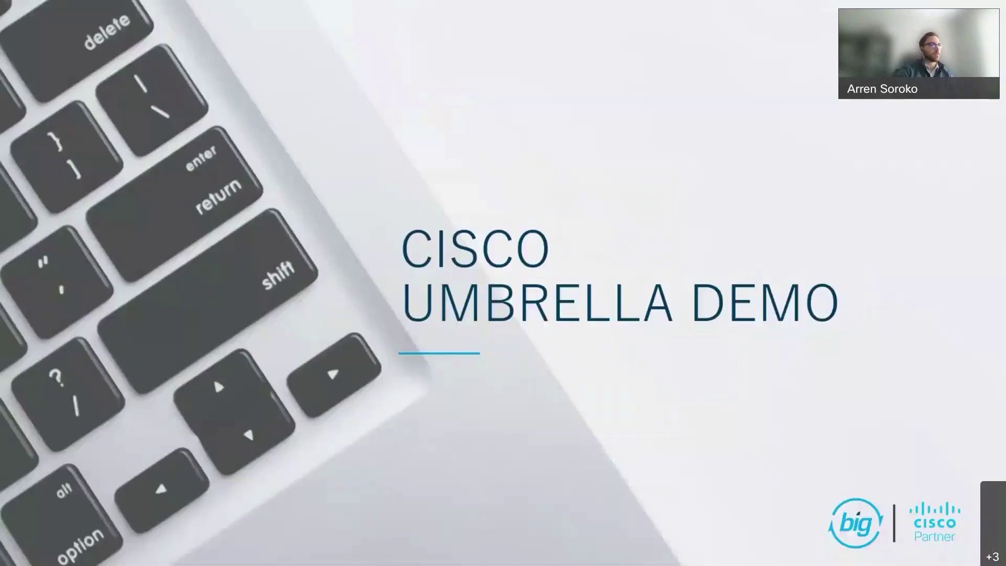